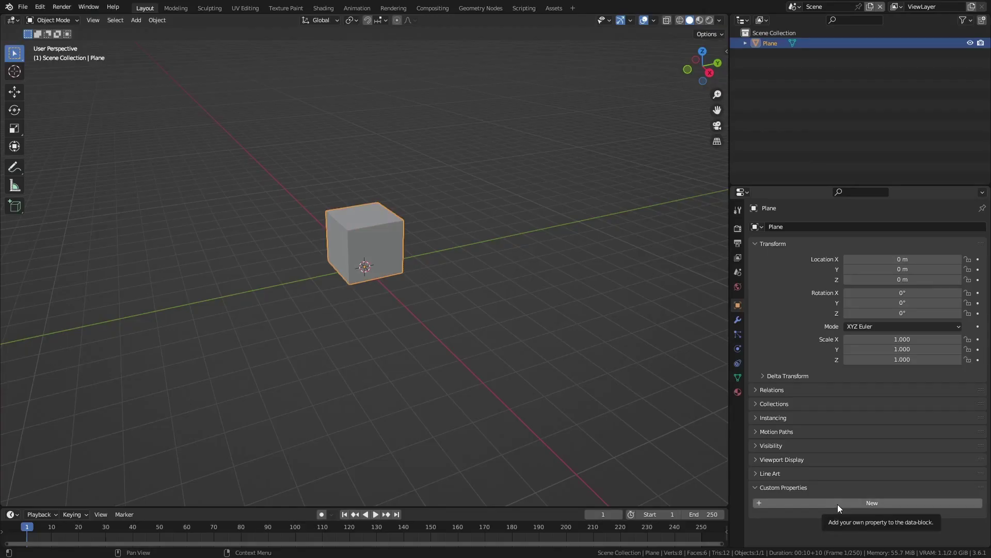
# Step: Add a new custom property named prop, value 1.000, to the Plane object
pyautogui.click(838, 504)
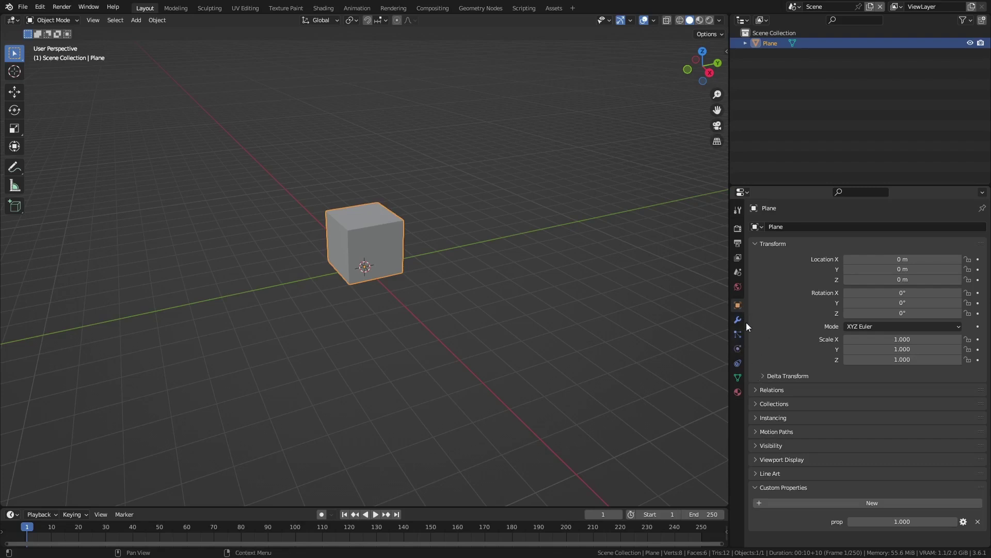
# Step: Delete the prop property, add it again, and bring up its Edit Property settings
pyautogui.click(977, 522)
pyautogui.click(927, 504)
pyautogui.click(963, 521)
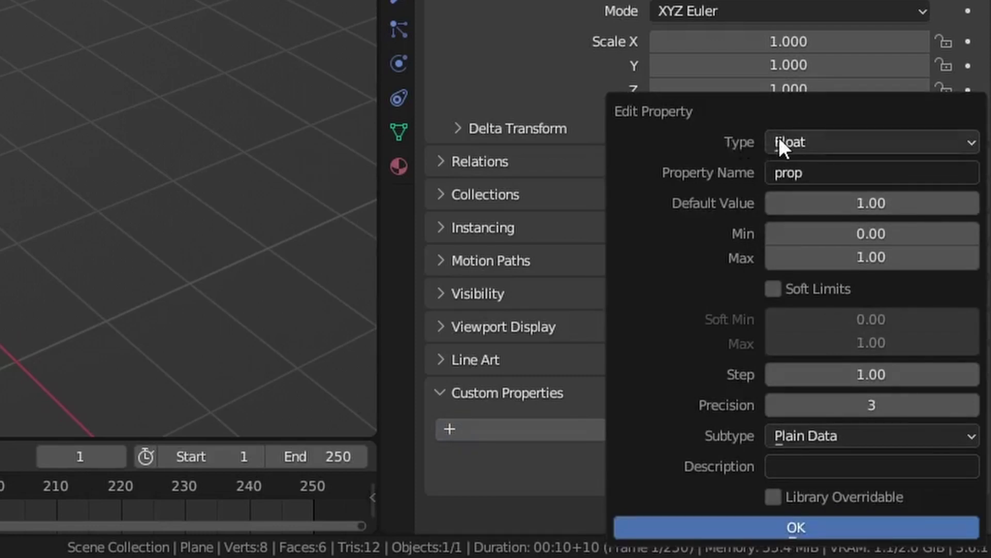
pyautogui.click(796, 145)
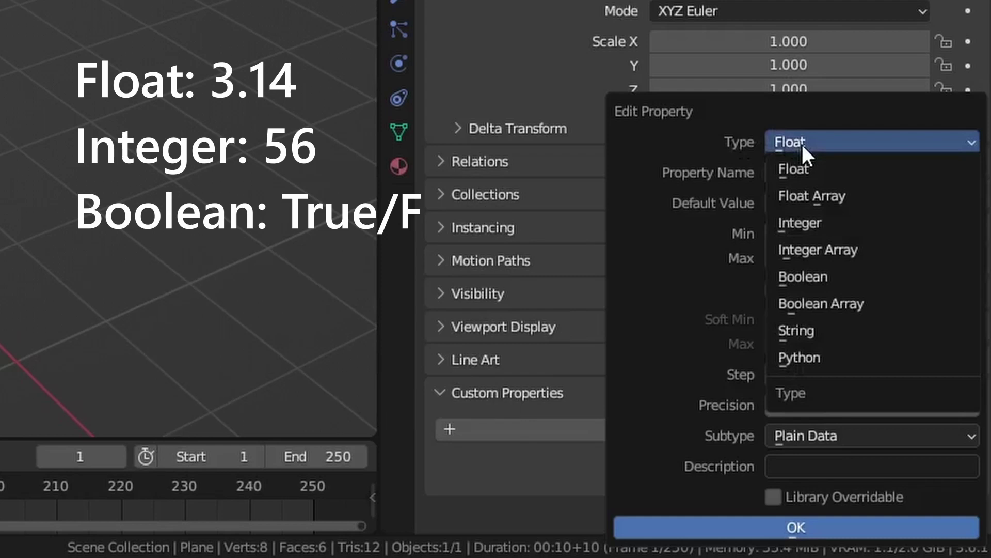
pyautogui.click(808, 158)
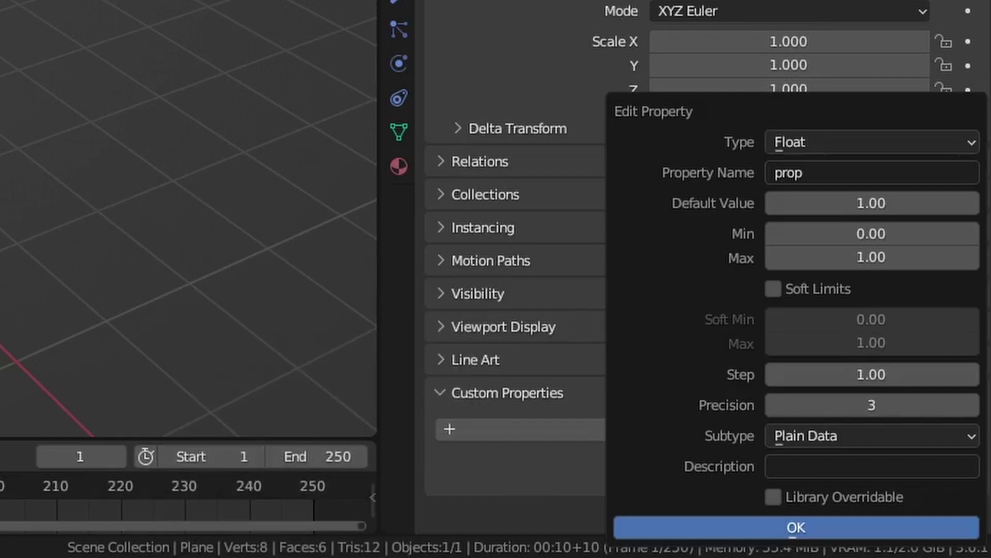
# Step: Lower prop's precision from 3 to 2 decimals, then review its subtype options
pyautogui.click(931, 471)
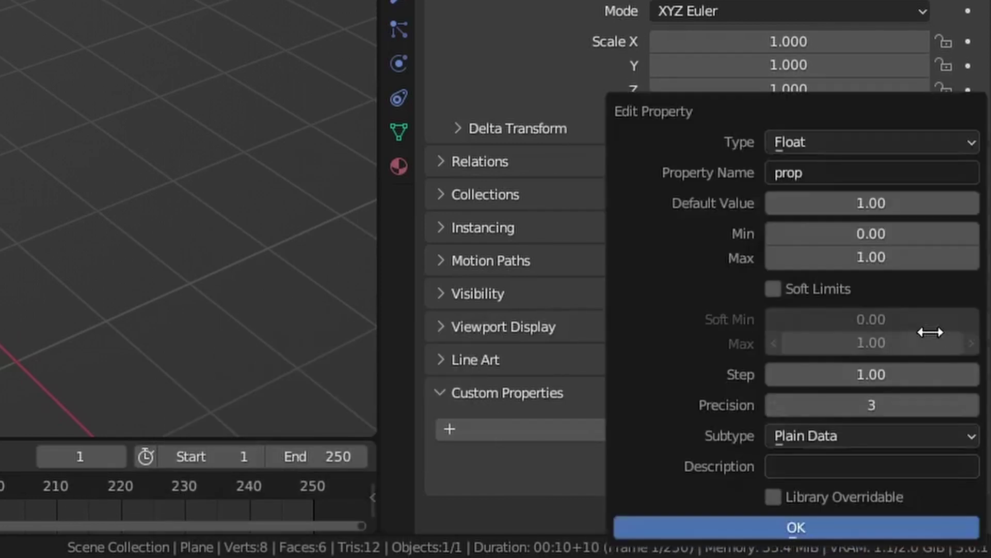
pyautogui.click(775, 404)
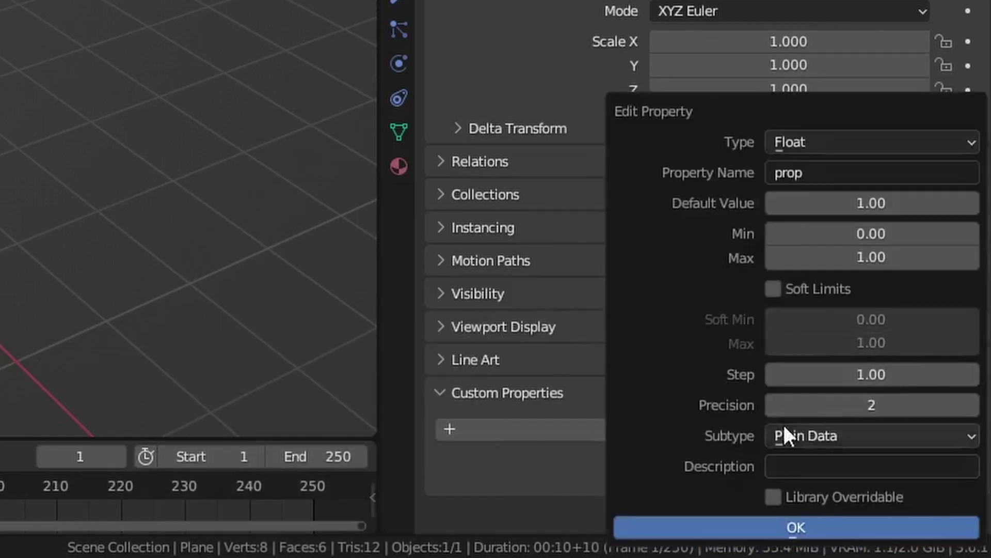
pyautogui.click(801, 526)
pyautogui.click(933, 471)
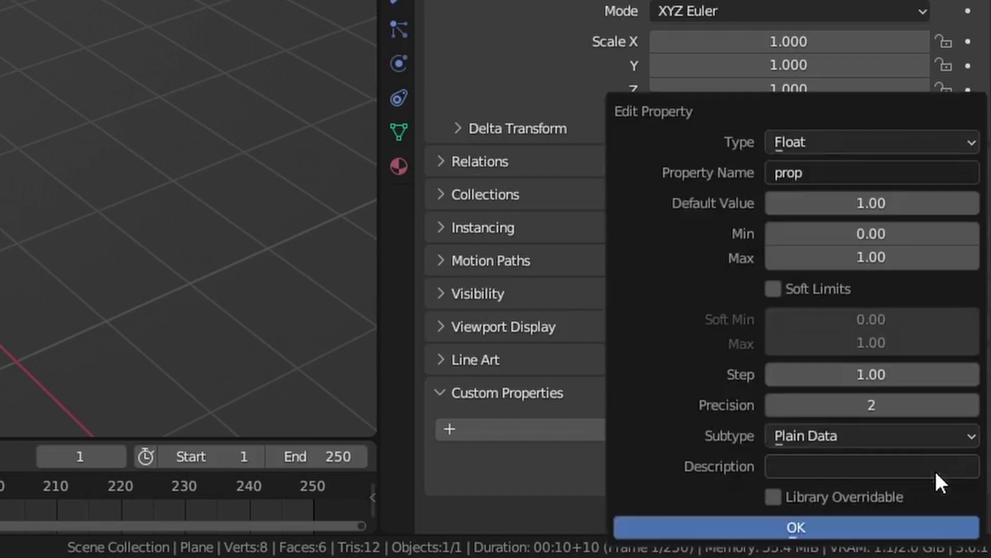
pyautogui.click(839, 436)
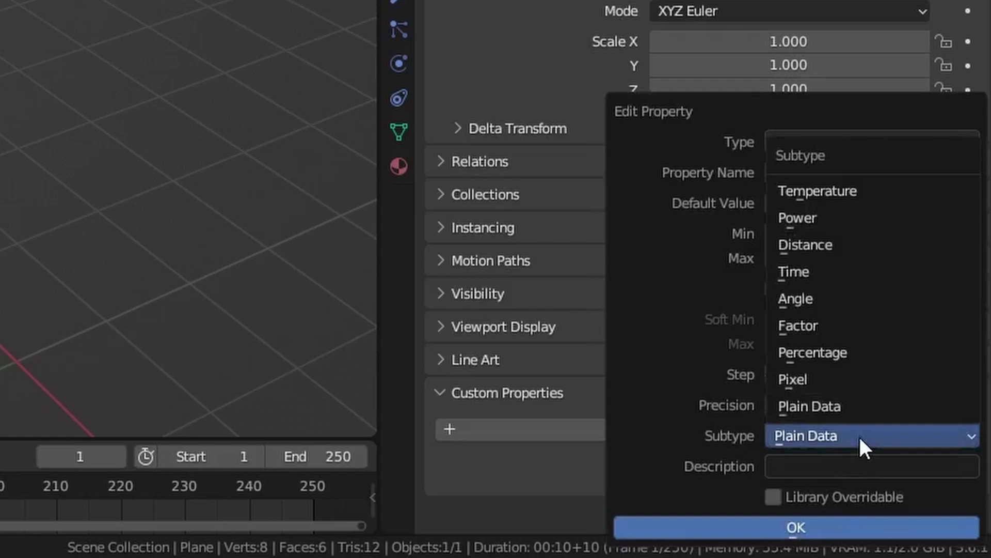
# Step: Make prop an Angle subtype with maximum 2*pi (6.28), then drag its value up
pyautogui.click(873, 299)
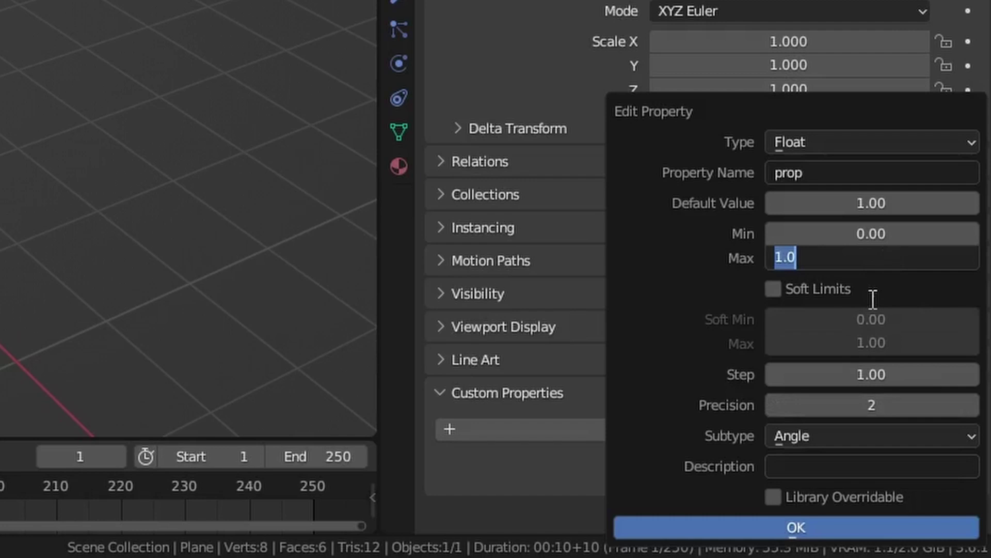
pyautogui.write('2*')
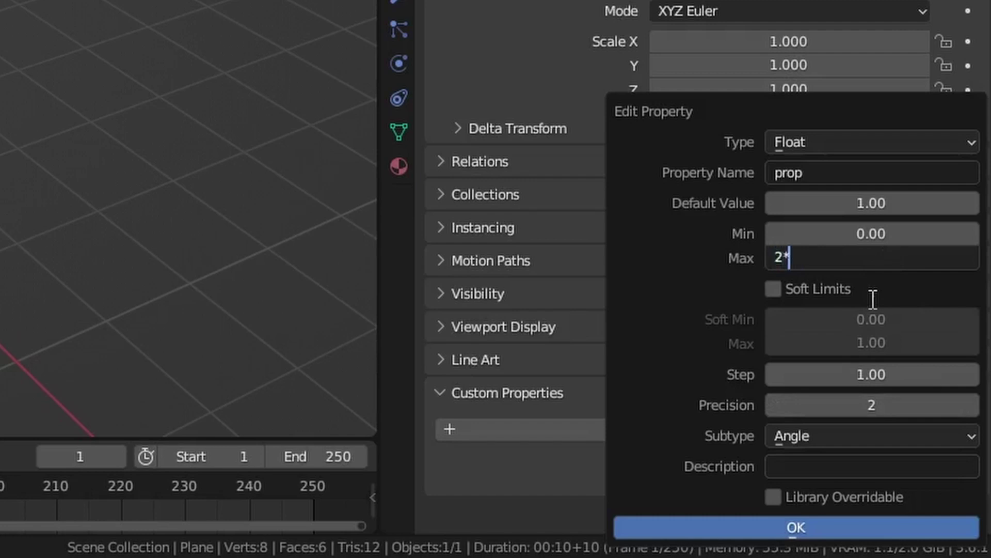
pyautogui.write('pi')
pyautogui.press('Return')
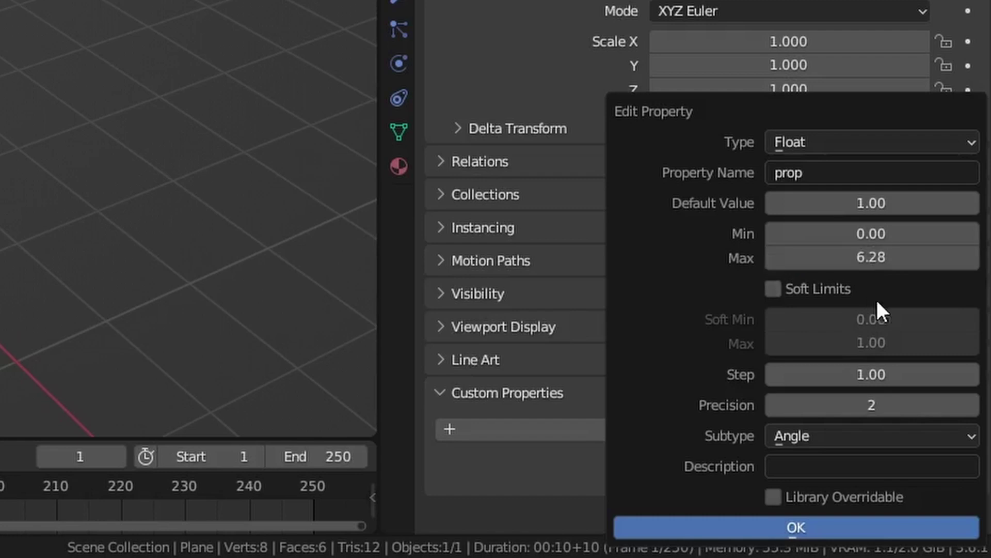
pyautogui.click(832, 528)
pyautogui.moveTo(832, 474); pyautogui.dragTo(873, 474)
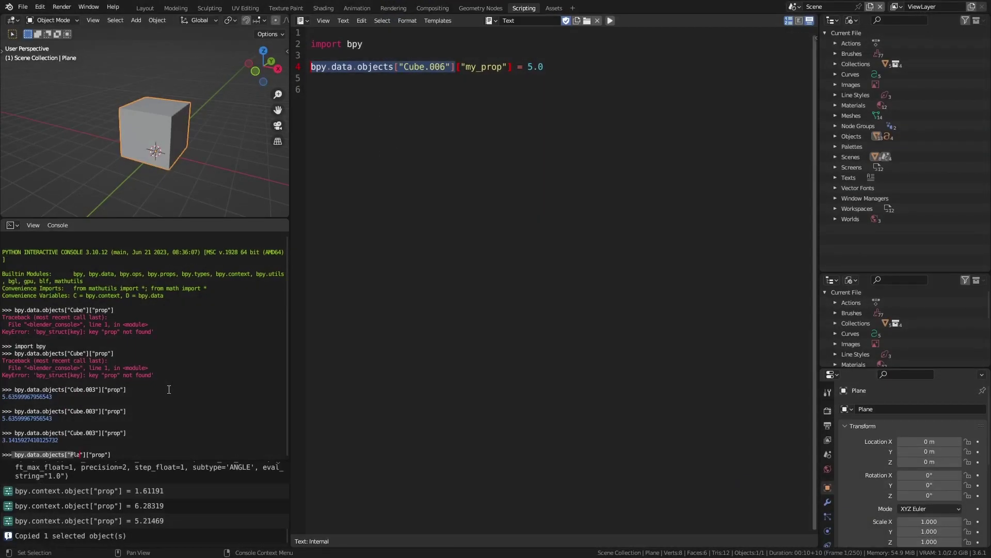
pyautogui.write('ne')
# Step: Query bpy.data.objects["Plane"]["prop"] in the Python console, returning 6.2831854820251465
pyautogui.press('Return')
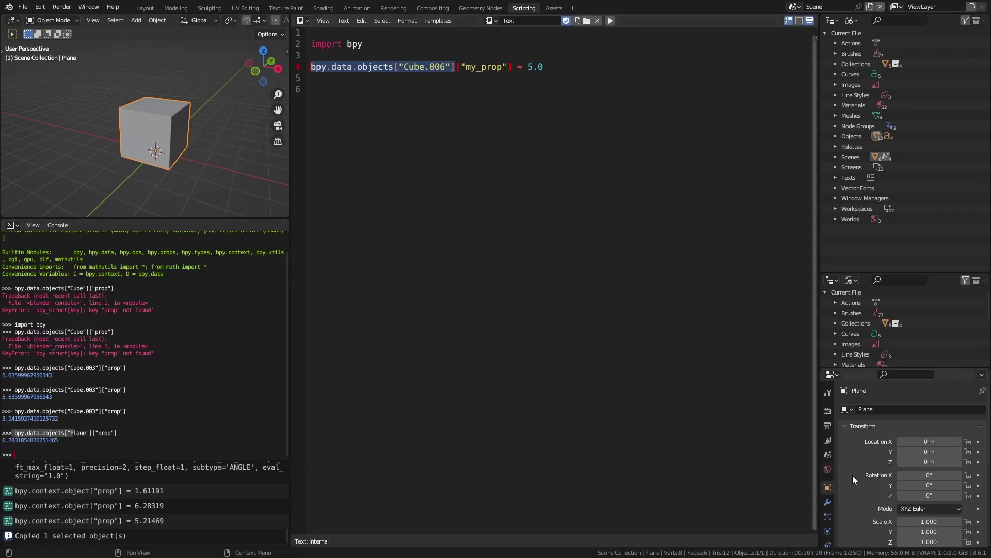
pyautogui.scroll(-10, 845, 487)
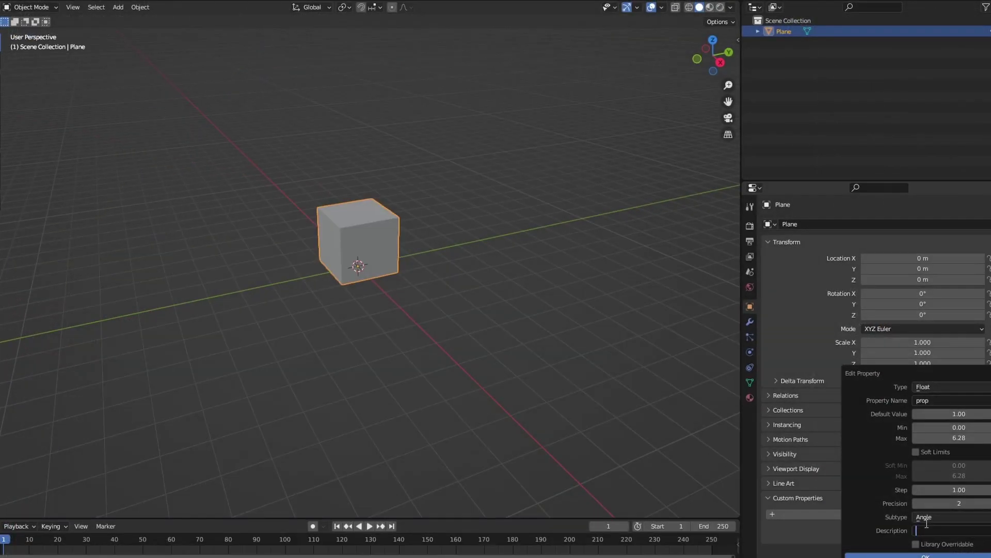
# Step: Give the prop property the description 'Some words'
pyautogui.write('Some')
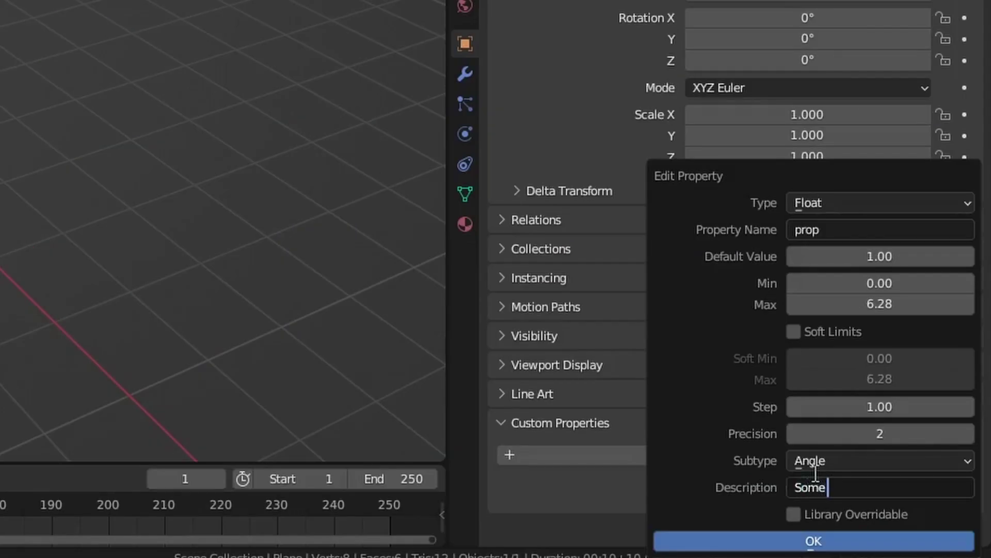
pyautogui.write(' words')
pyautogui.press('Return')
pyautogui.click(797, 541)
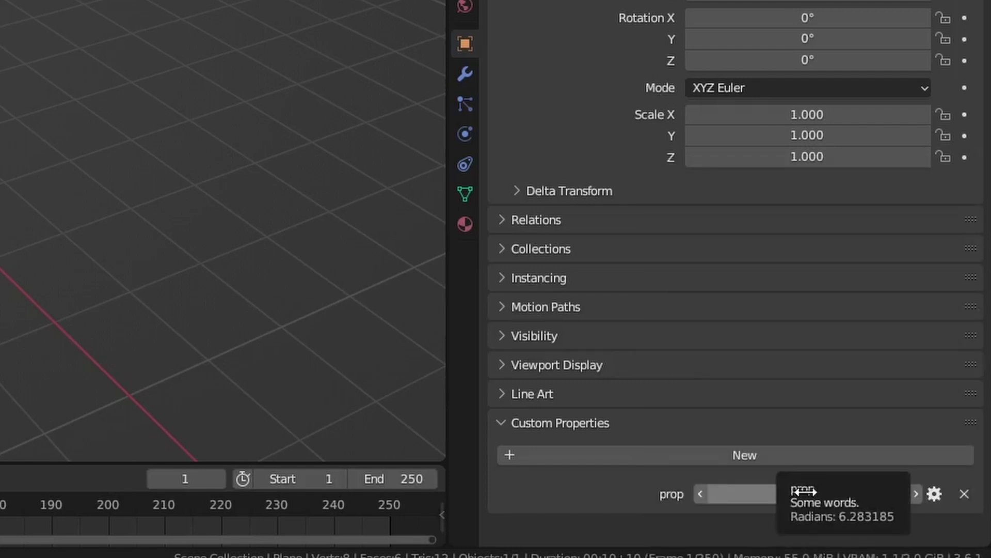
# Step: Recheck prop's settings unchanged, then bring up the building Cube's property settings
pyautogui.moveTo(786, 494)
pyautogui.click(933, 493)
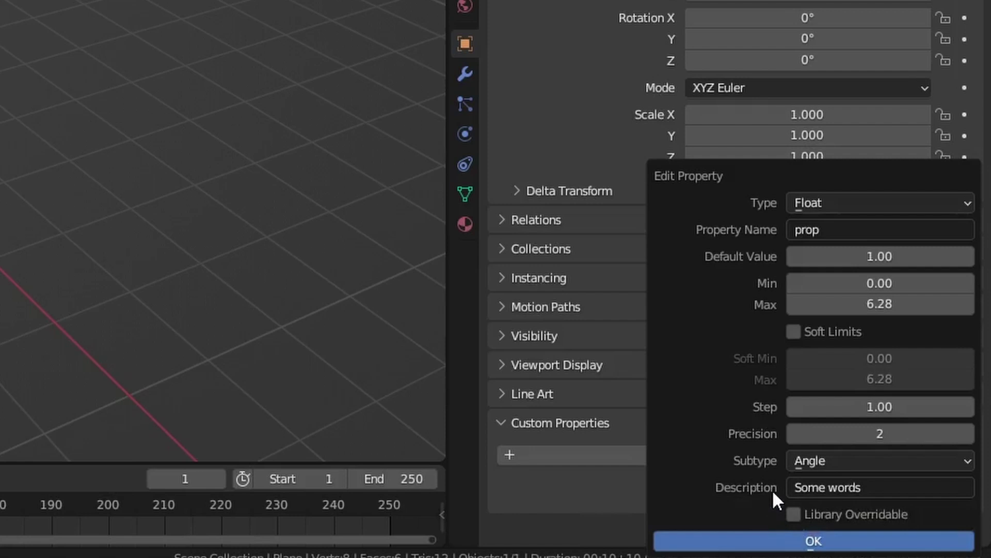
pyautogui.click(785, 539)
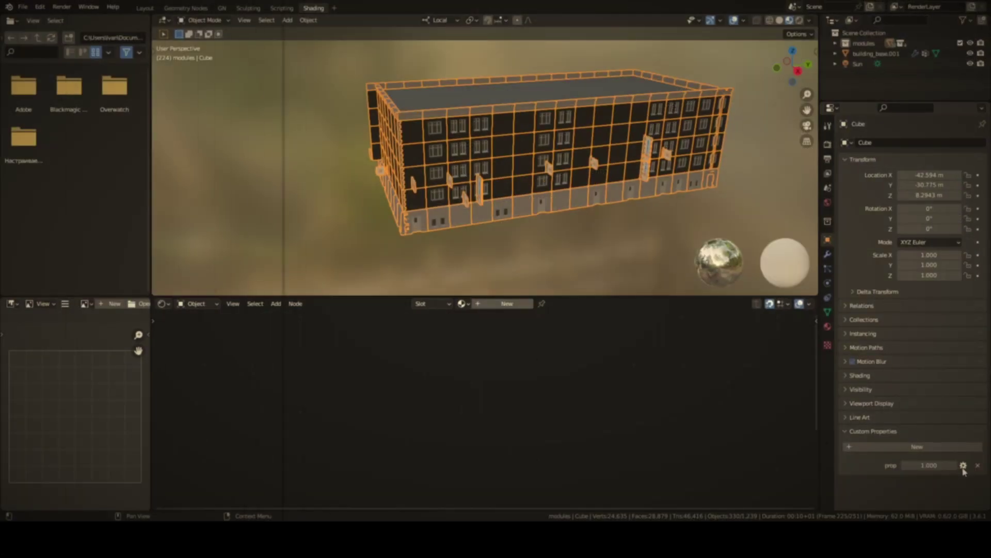
pyautogui.click(964, 466)
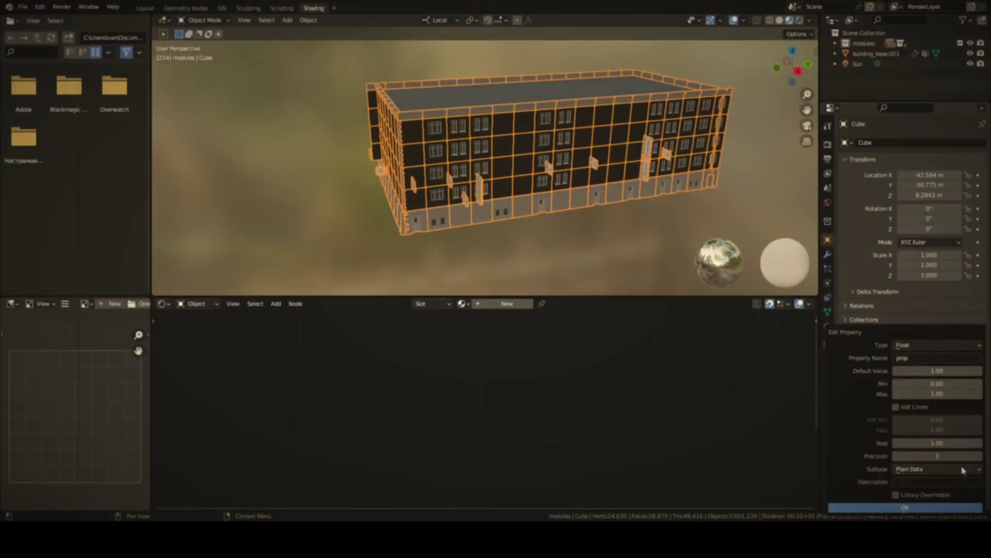
# Step: Rename the property WallColor, a Float Array with Linear Color subtype
pyautogui.click(939, 359)
pyautogui.write('Wall')
pyautogui.write('Color')
pyautogui.press('Return')
pyautogui.click(925, 345)
pyautogui.click(909, 370)
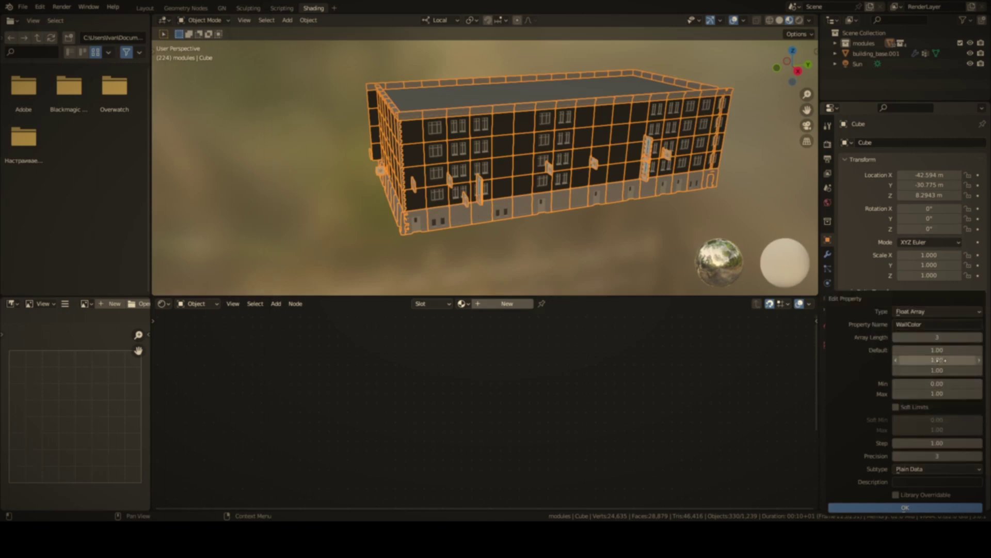
pyautogui.click(925, 469)
pyautogui.click(924, 445)
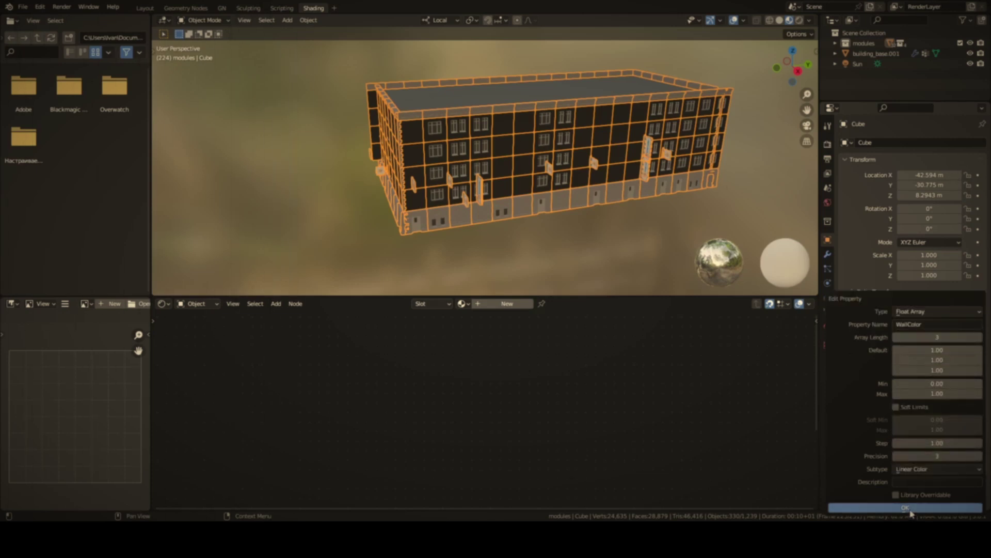
pyautogui.click(906, 508)
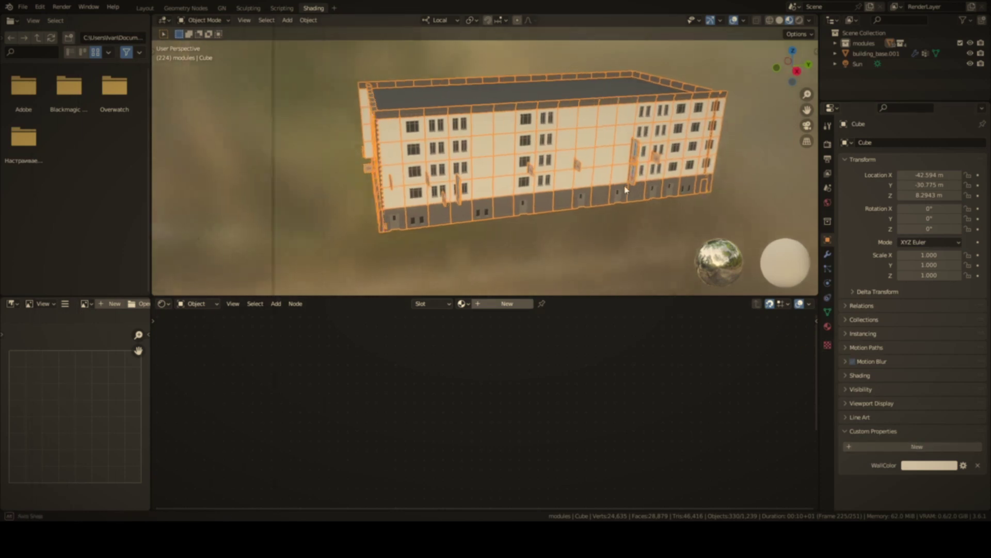
# Step: Set the building's WallColor to red, then shift it to green
pyautogui.click(927, 466)
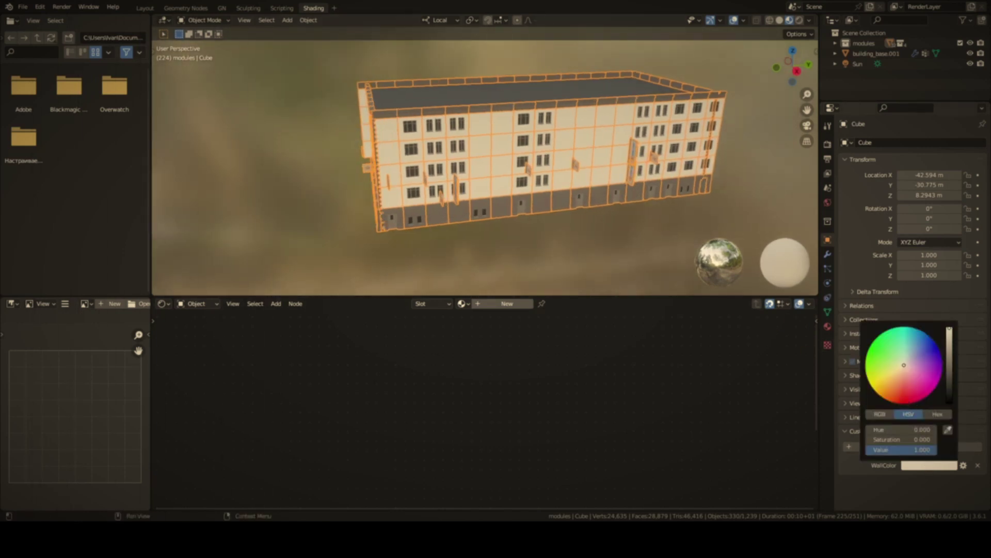
pyautogui.click(903, 398)
pyautogui.click(937, 464)
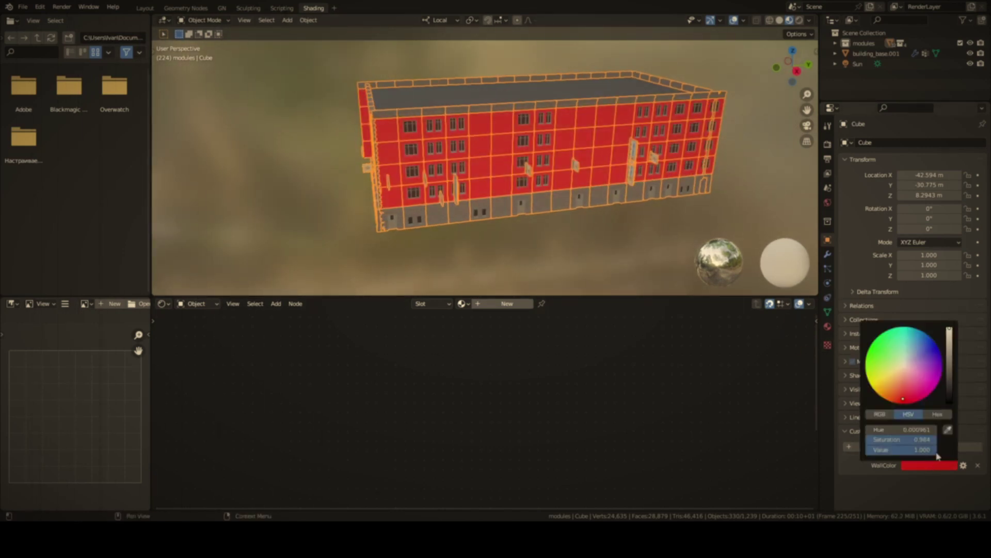
pyautogui.moveTo(904, 379); pyautogui.dragTo(881, 351)
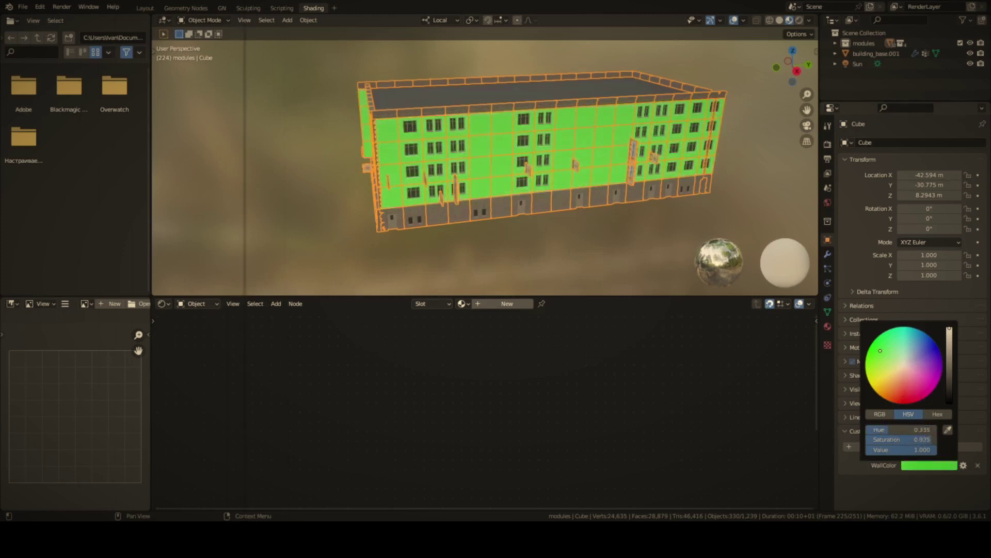
pyautogui.scroll(-4, 615, 182)
pyautogui.moveTo(615, 182)
pyautogui.mouseDown(button='middle')
pyautogui.moveTo(644, 179)
pyautogui.moveTo(553, 168)
pyautogui.moveTo(697, 215)
pyautogui.mouseUp(button='middle')
# Step: Duplicate the building along X beside the original and make the copy's walls blue
pyautogui.hotkey('shift', 'd')
pyautogui.press('x')
pyautogui.click(598, 183)
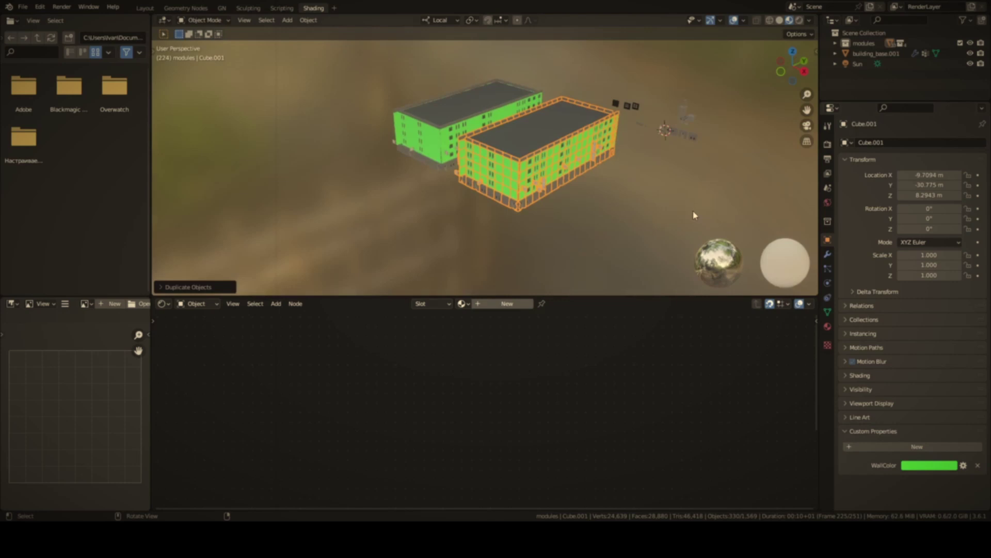
pyautogui.click(918, 467)
pyautogui.click(887, 391)
pyautogui.scroll(5, 633, 194)
pyautogui.moveTo(633, 195); pyautogui.dragTo(611, 196, button='middle')
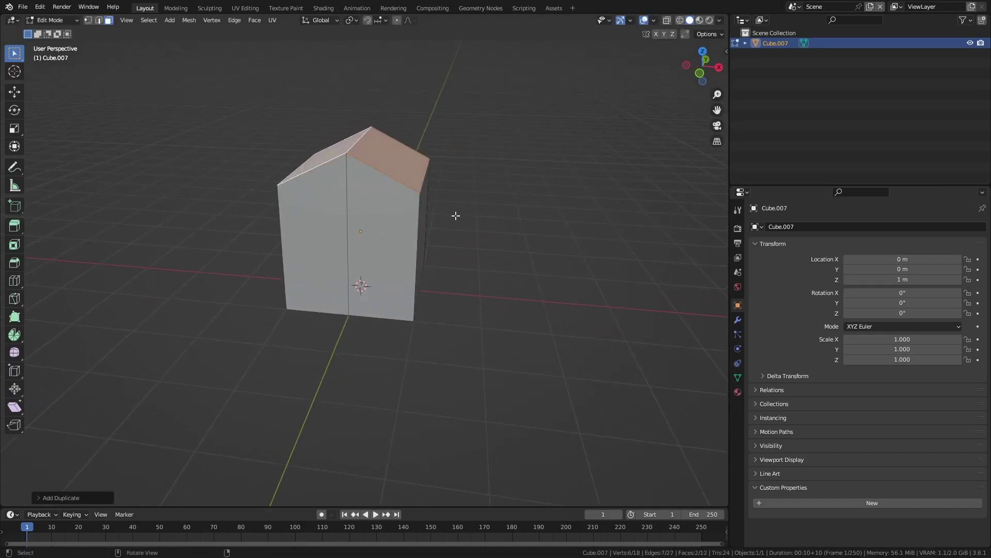
# Step: Extrude the roof faces outward into an overhang and switch transform orientation to Normal
pyautogui.press('e')
pyautogui.hotkey('alt', 's')
pyautogui.click(462, 217)
pyautogui.moveTo(463, 217); pyautogui.dragTo(392, 191, button='middle')
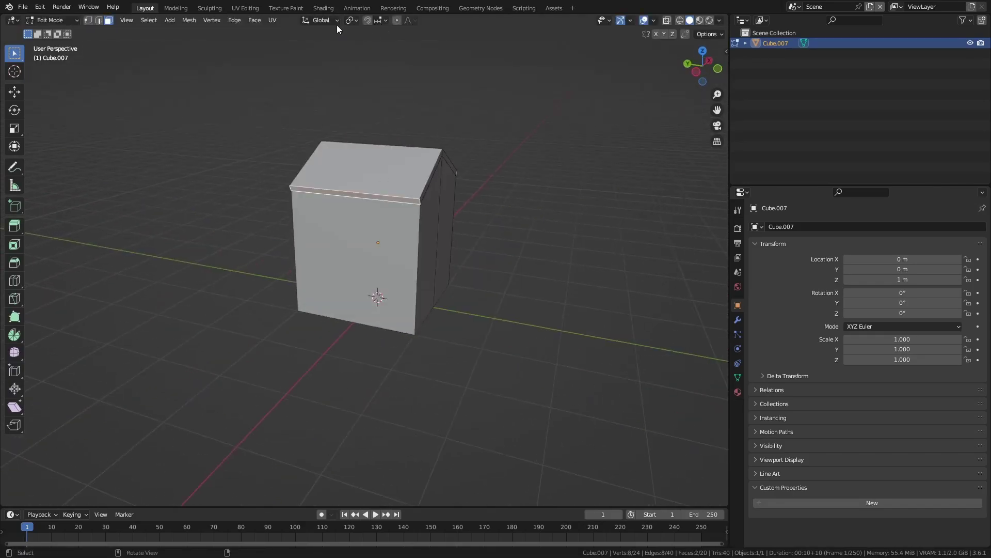
pyautogui.click(320, 20)
pyautogui.click(321, 74)
# Step: Select the linked door faces, hide and reveal the rest, and return to Object Mode
pyautogui.click(439, 233)
pyautogui.moveTo(439, 232); pyautogui.dragTo(417, 250, button='middle')
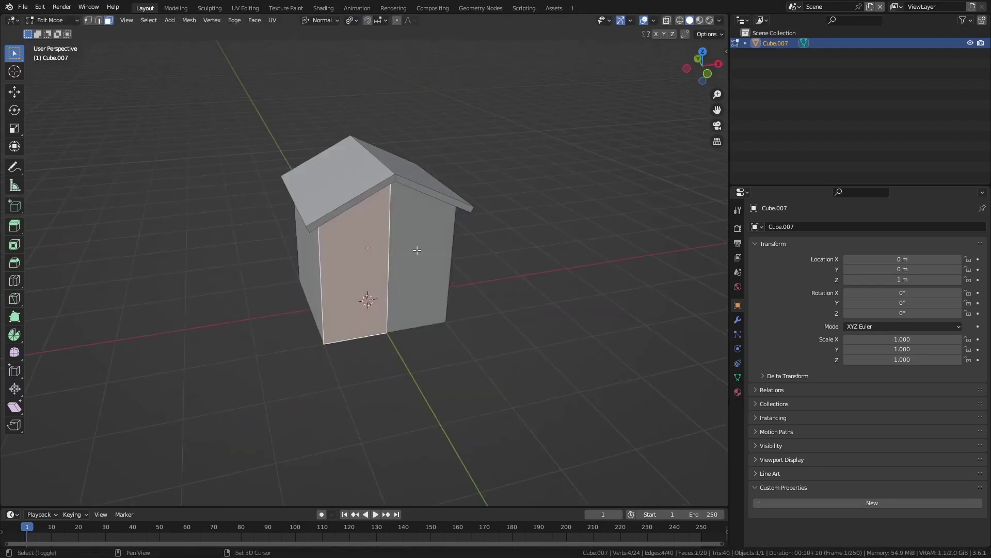
pyautogui.hotkey('ctrl', 'alt', 'z')
pyautogui.click(436, 302)
pyautogui.hotkey('ctrl', 'z')
pyautogui.hotkey('ctrl', 'shift', 'z')
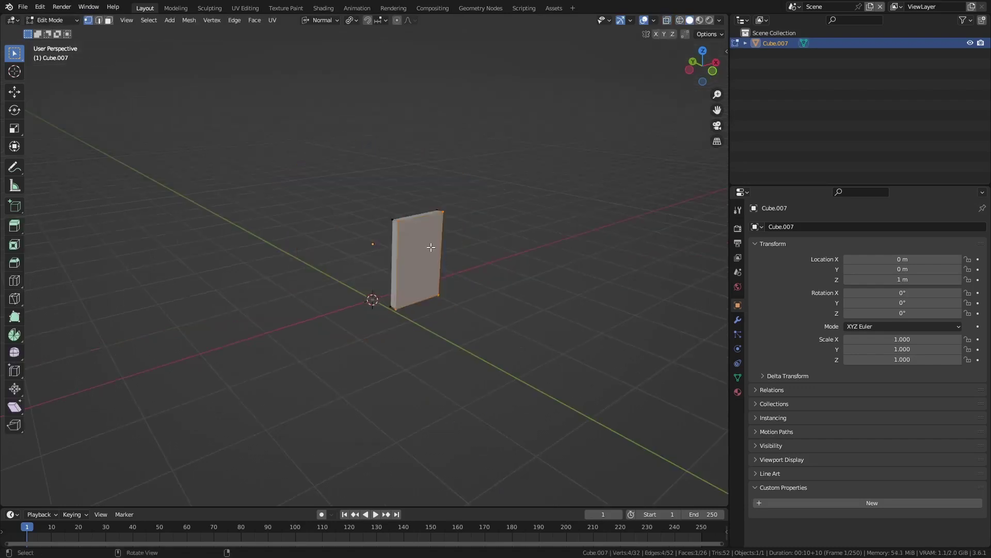
pyautogui.press('KP_Divide')
pyautogui.press('Tab')
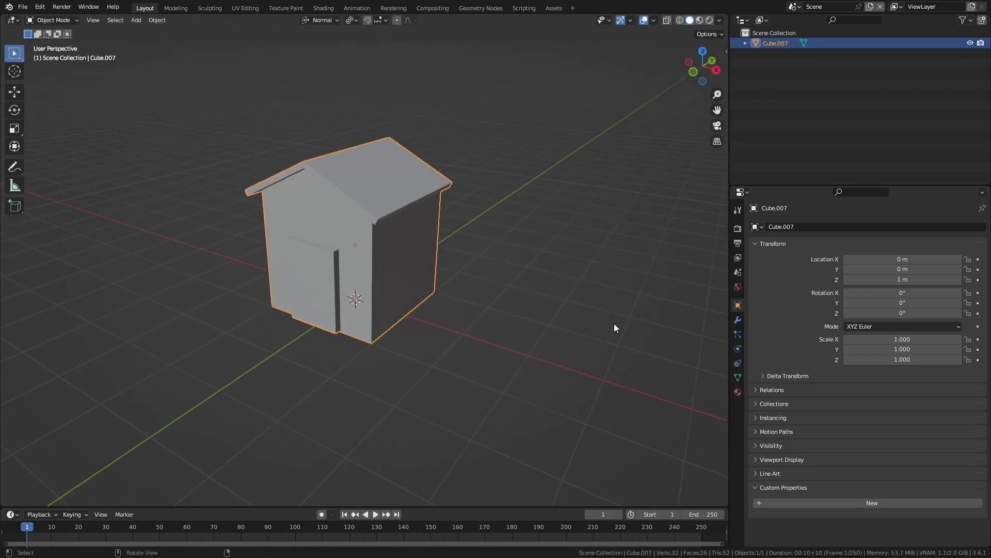
# Step: Add a RoofColor custom property as a Linear Color float array and check its colour picker
pyautogui.click(847, 502)
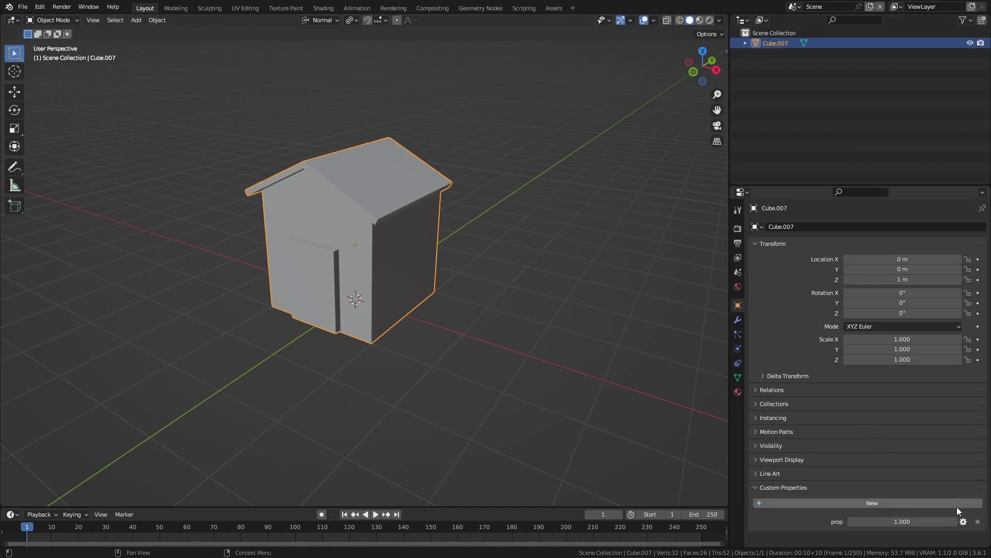
pyautogui.click(965, 522)
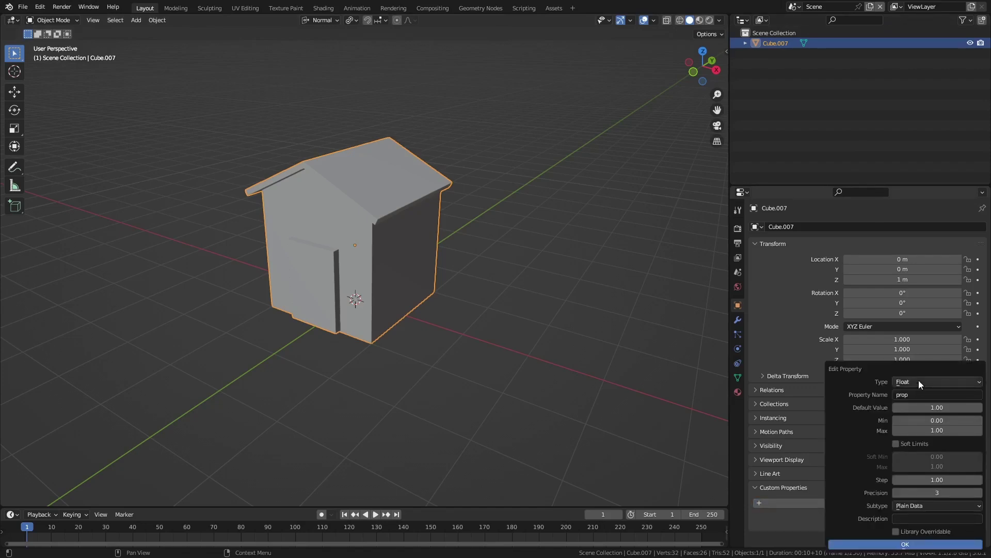
pyautogui.click(920, 381)
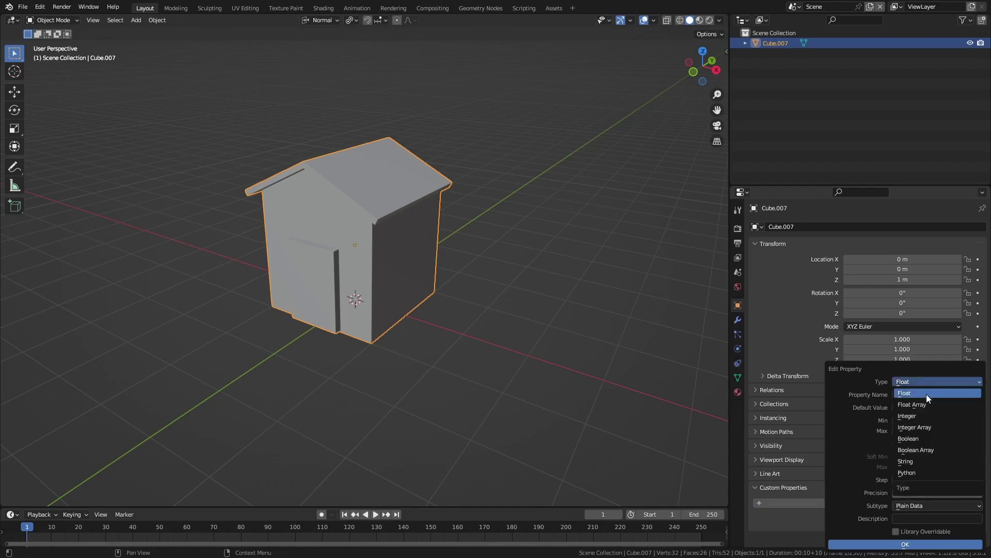
pyautogui.click(926, 405)
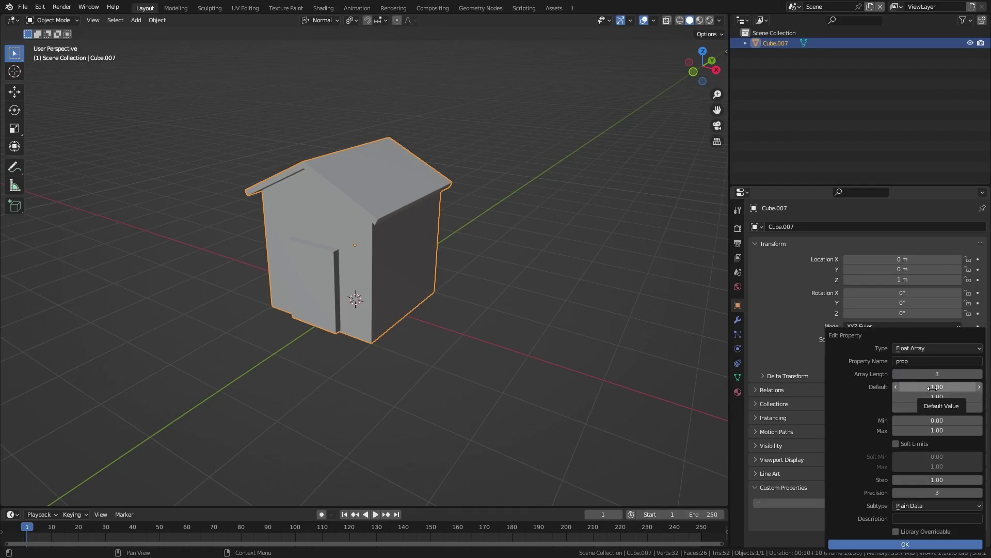
pyautogui.click(916, 362)
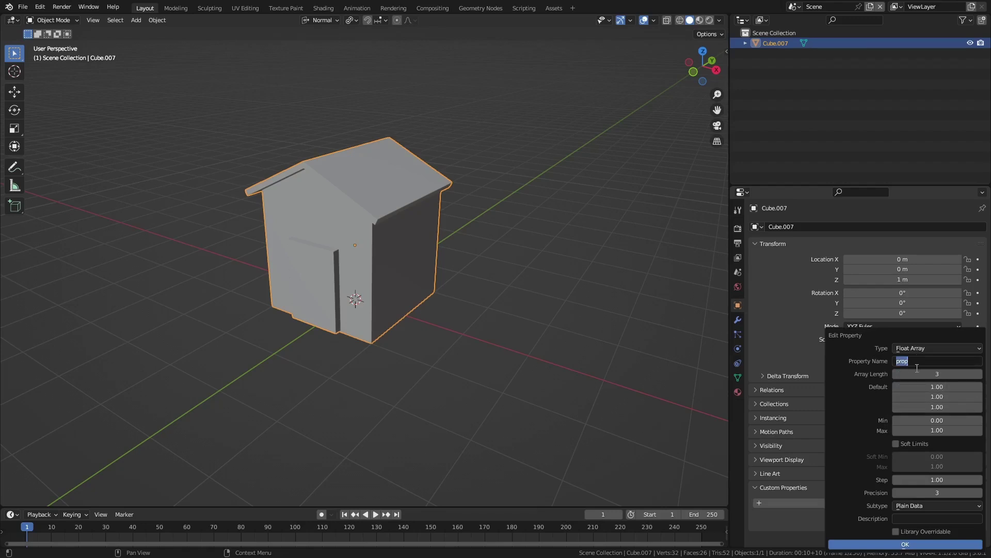
pyautogui.write('RoofColor')
pyautogui.click(918, 505)
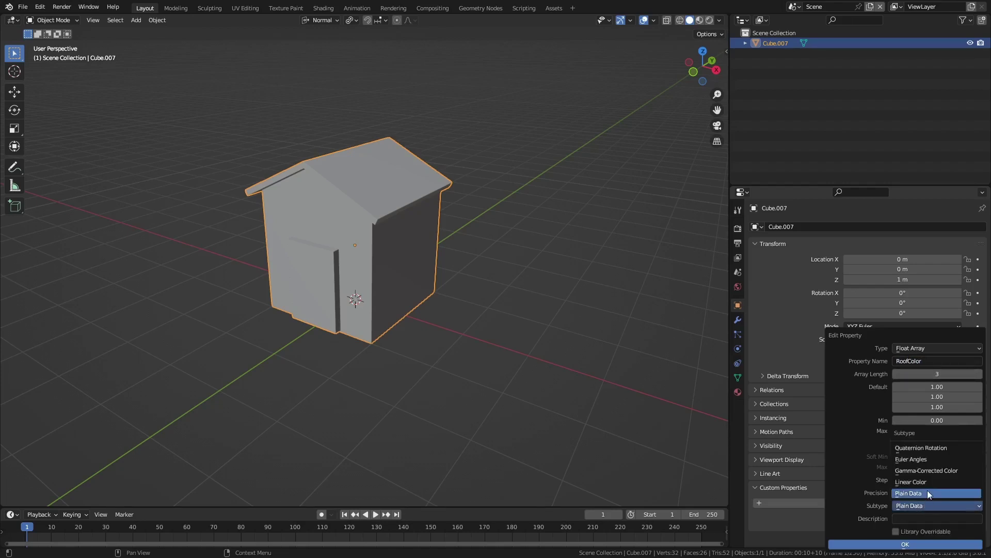
pyautogui.click(928, 491)
pyautogui.click(913, 544)
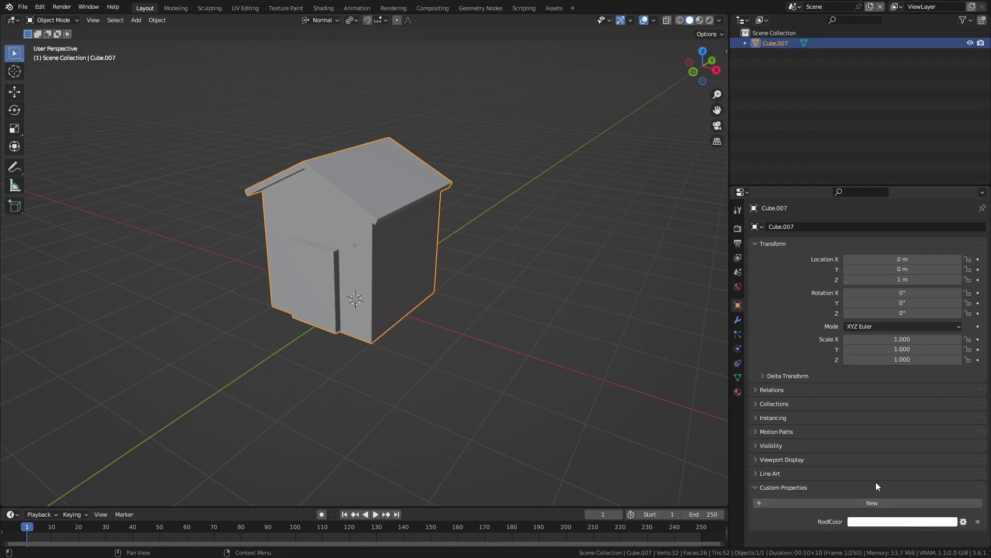
pyautogui.click(889, 525)
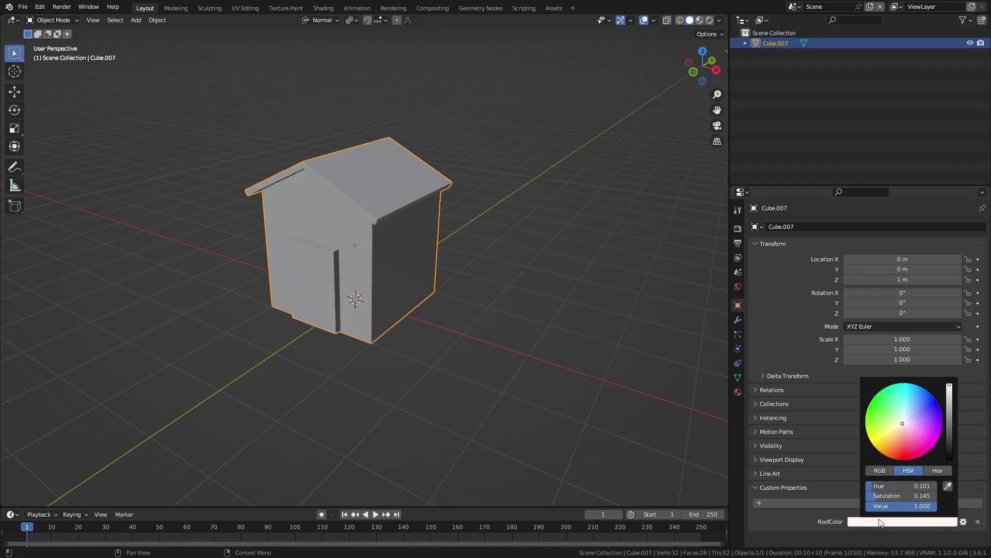
# Step: Add a second float-array colour property named WallColor
pyautogui.click(937, 502)
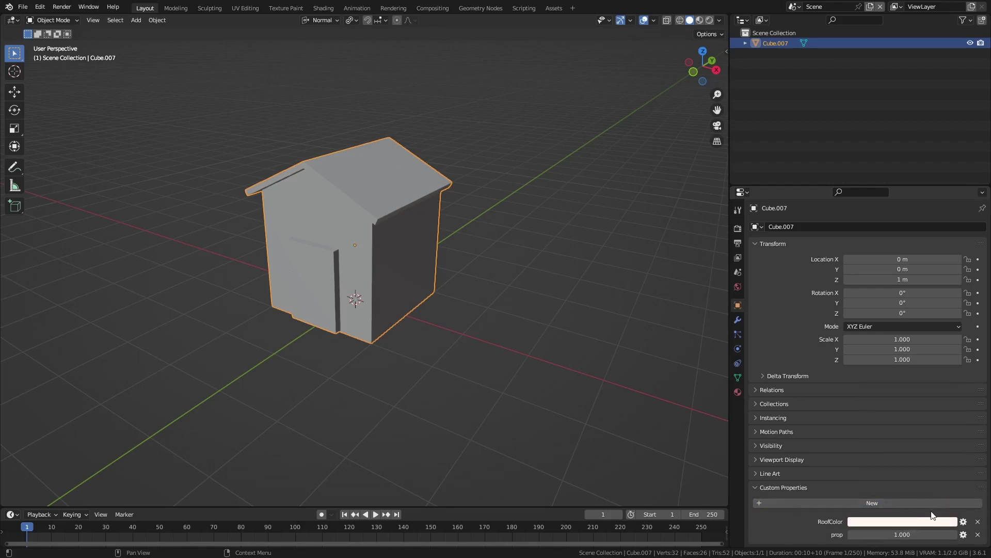
pyautogui.click(964, 524)
pyautogui.click(938, 348)
pyautogui.click(932, 400)
pyautogui.click(919, 361)
pyautogui.write('WallColor')
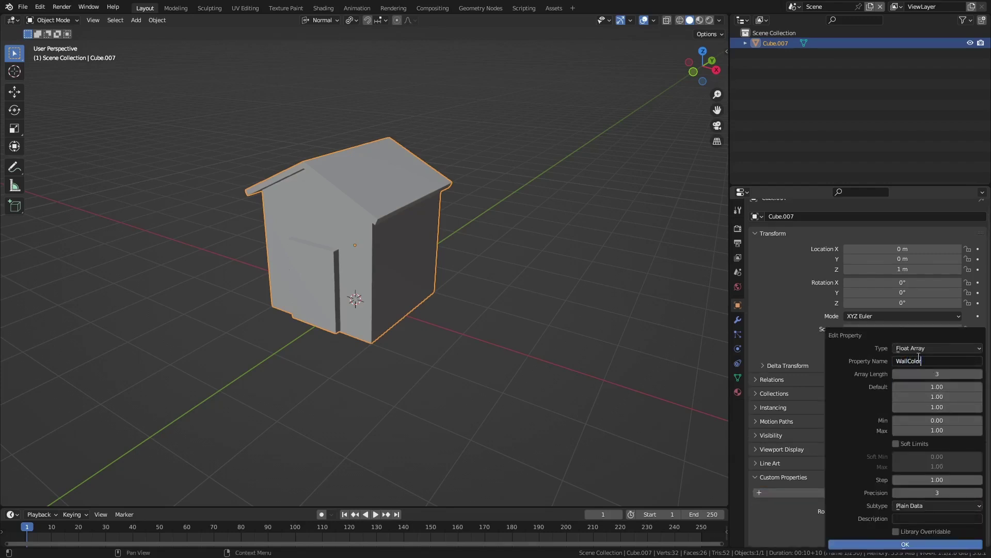
pyautogui.press('Return')
pyautogui.press('Return')
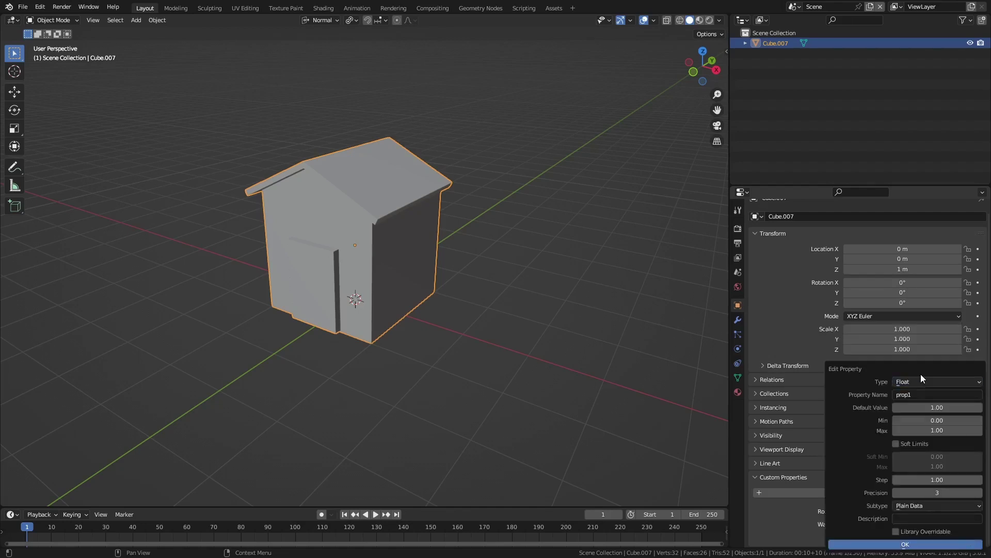
# Step: Add a third float-array property named DoorColor, then go to the Material properties
pyautogui.click(922, 381)
pyautogui.click(931, 432)
pyautogui.click(938, 361)
pyautogui.write('Doopr')
pyautogui.write('r')
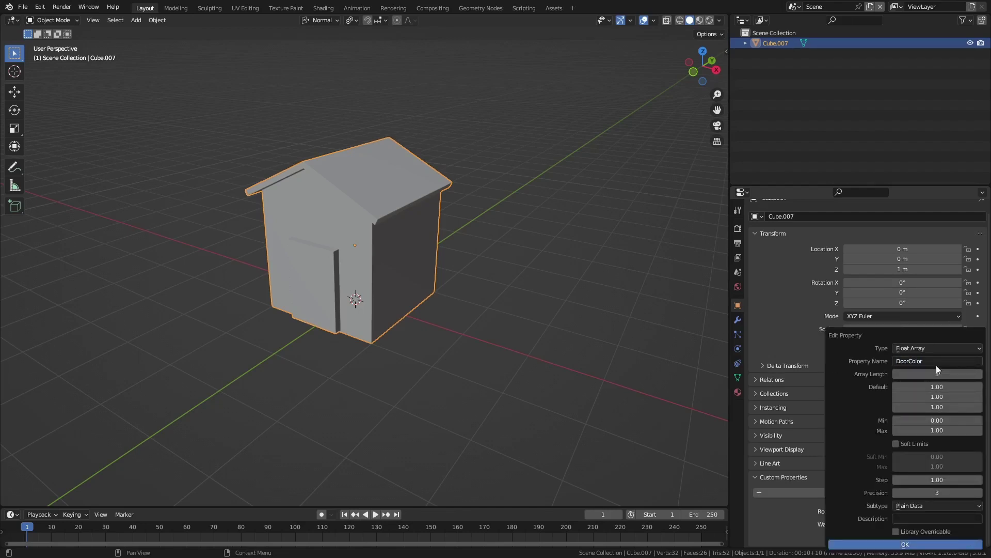
pyautogui.click(906, 545)
pyautogui.click(737, 392)
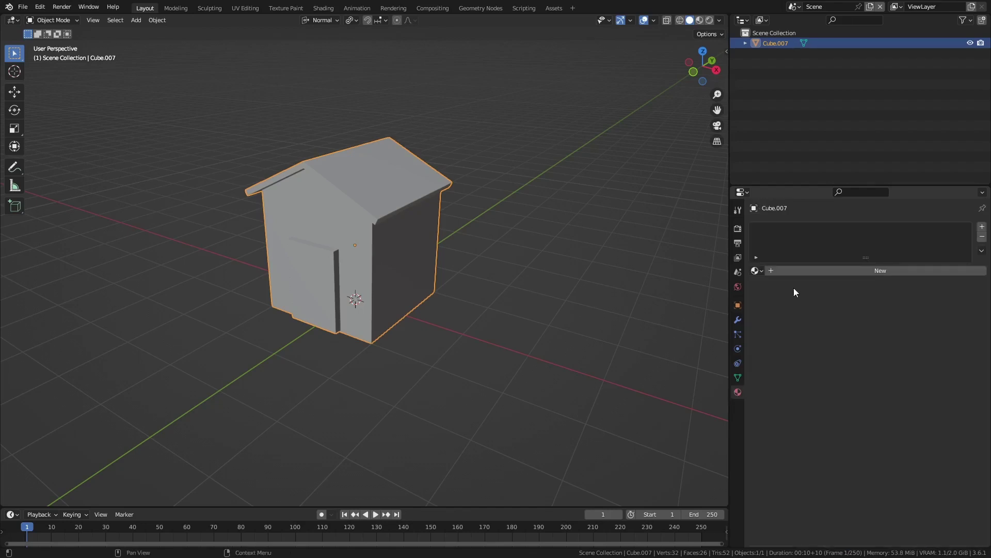
# Step: Create materials RoofMat and WallMat in two slots, plus a third slot with a new material
pyautogui.click(872, 270)
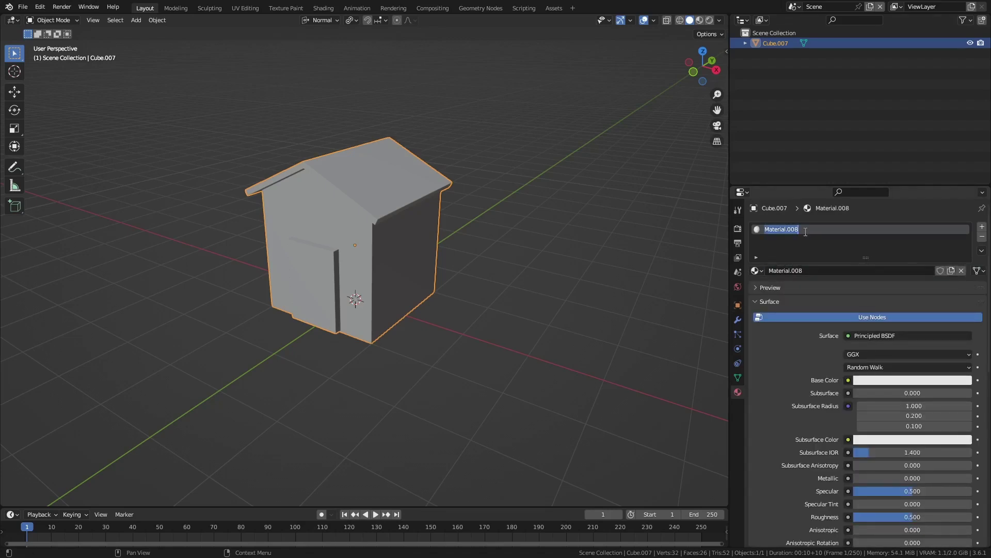
pyautogui.write('RoofMat')
pyautogui.press('Return')
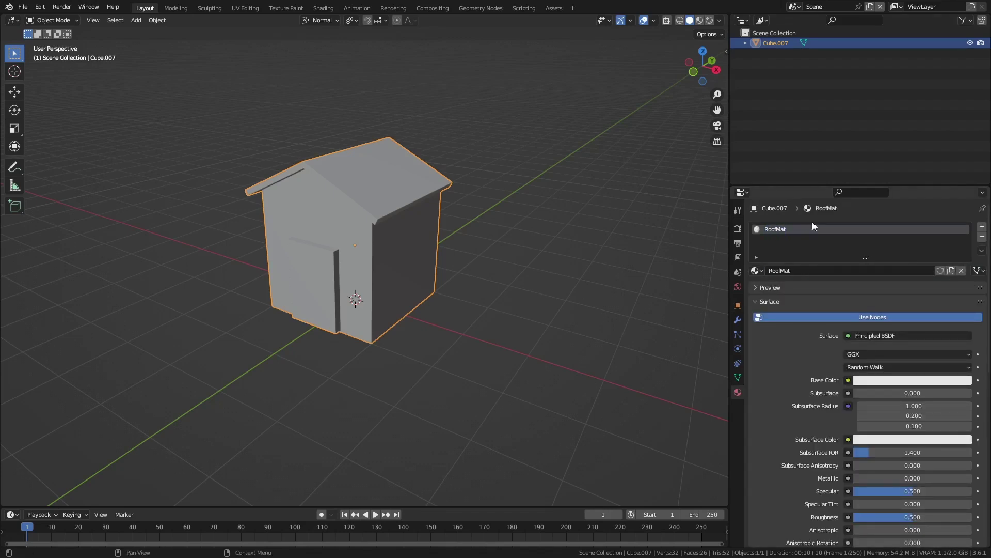
pyautogui.click(982, 227)
pyautogui.click(794, 294)
pyautogui.doubleClick(774, 240)
pyautogui.write('WallMat')
pyautogui.press('Return')
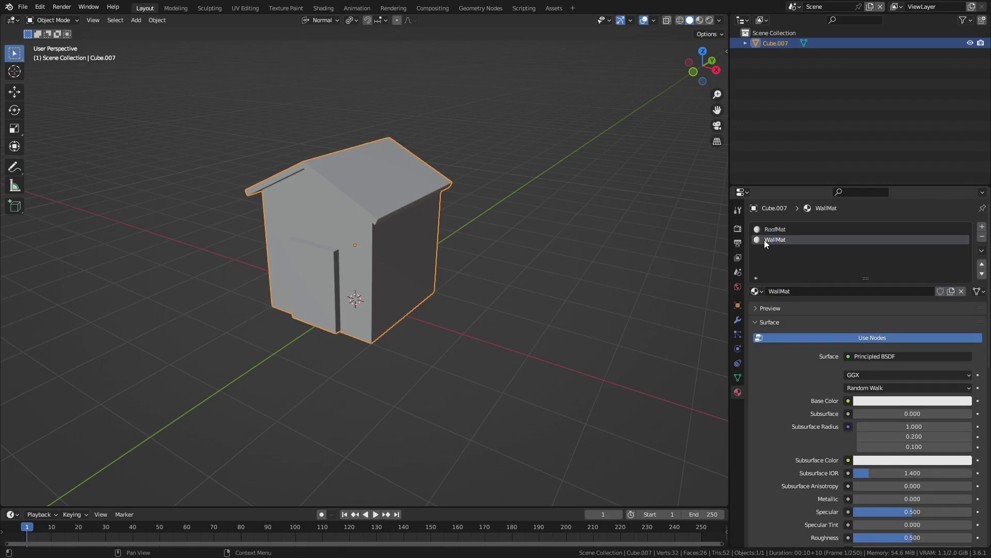
pyautogui.click(982, 226)
pyautogui.click(786, 240)
# Step: Add an Attribute node set to Object type to WallMat's shader tree in the Shading workspace
pyautogui.click(324, 7)
pyautogui.moveTo(457, 395)
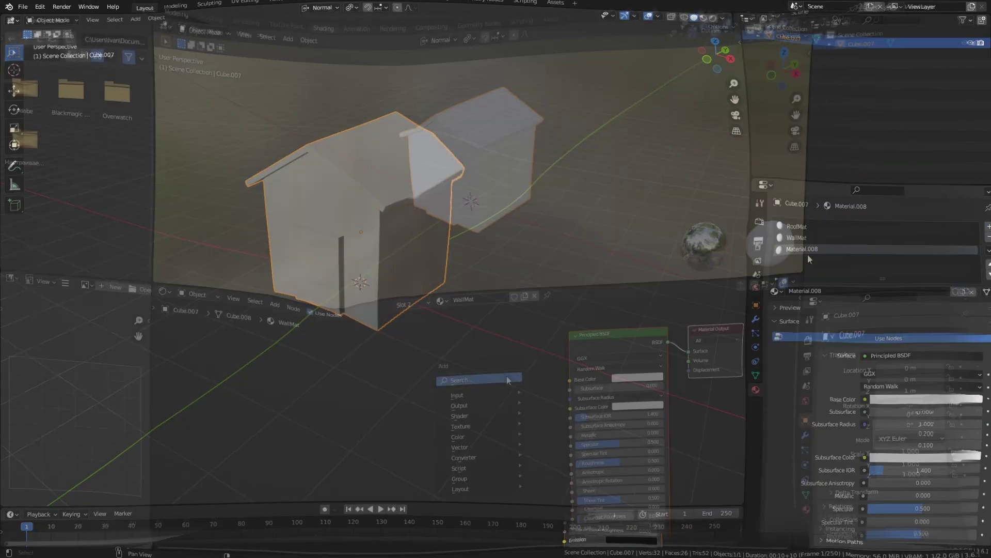
pyautogui.hotkey('shift', 'a')
pyautogui.click(560, 185)
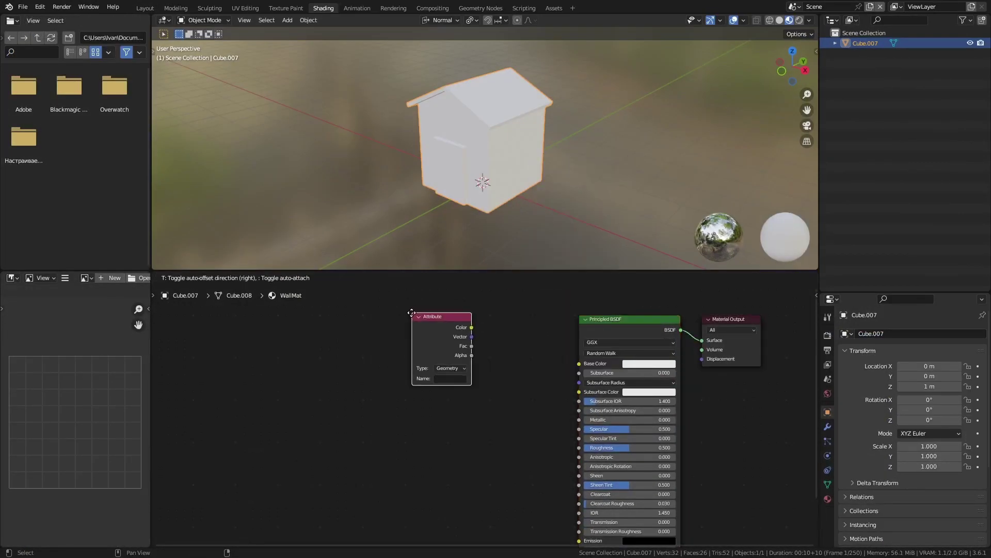
pyautogui.click(416, 330)
pyautogui.scroll(2, 424, 331)
pyautogui.scroll(-2, 436, 329)
pyautogui.scroll(1, 436, 329)
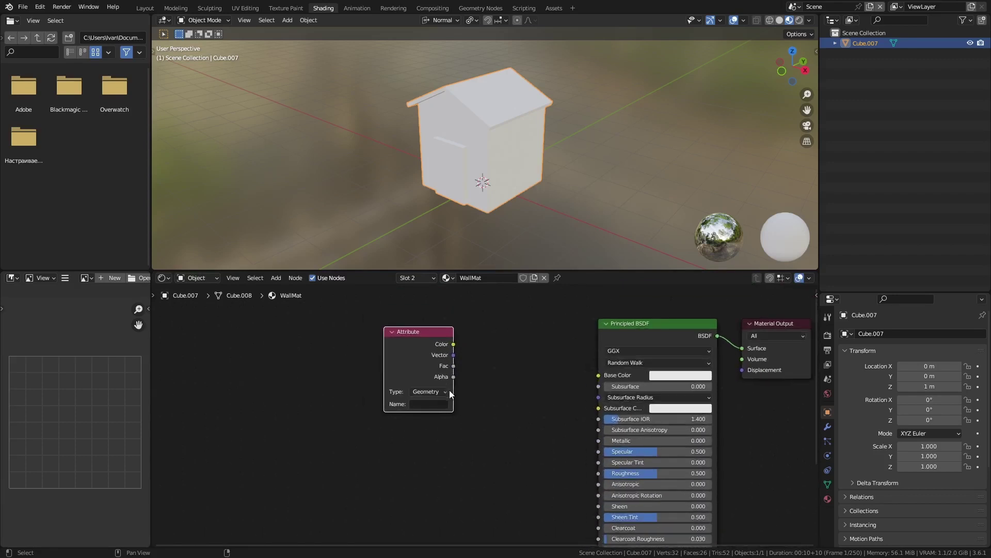
pyautogui.click(431, 391)
pyautogui.click(438, 410)
# Step: Feed the WallColor attribute into Base Color and set WallColor to deep blue
pyautogui.scroll(-5, 912, 389)
pyautogui.write('WallColor')
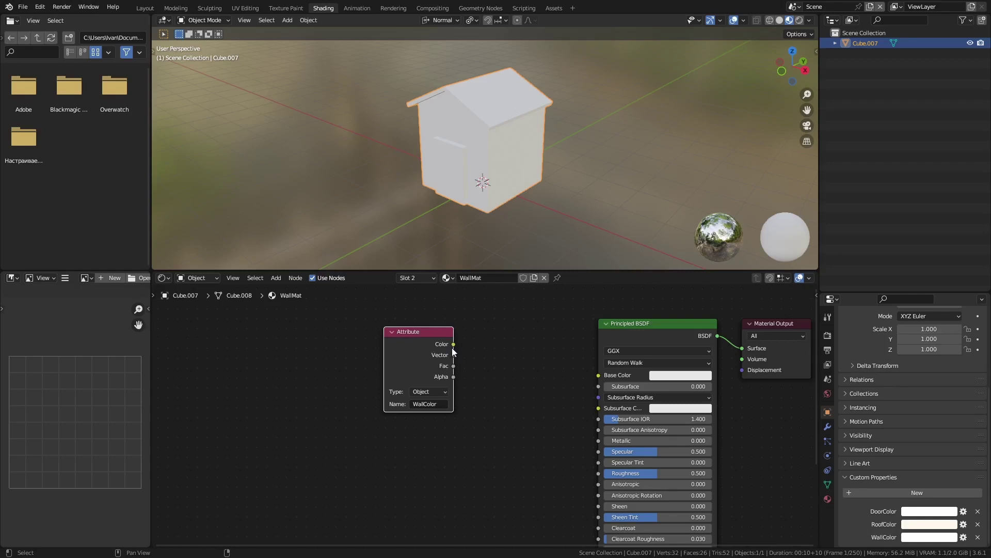
pyautogui.moveTo(453, 343); pyautogui.dragTo(605, 411)
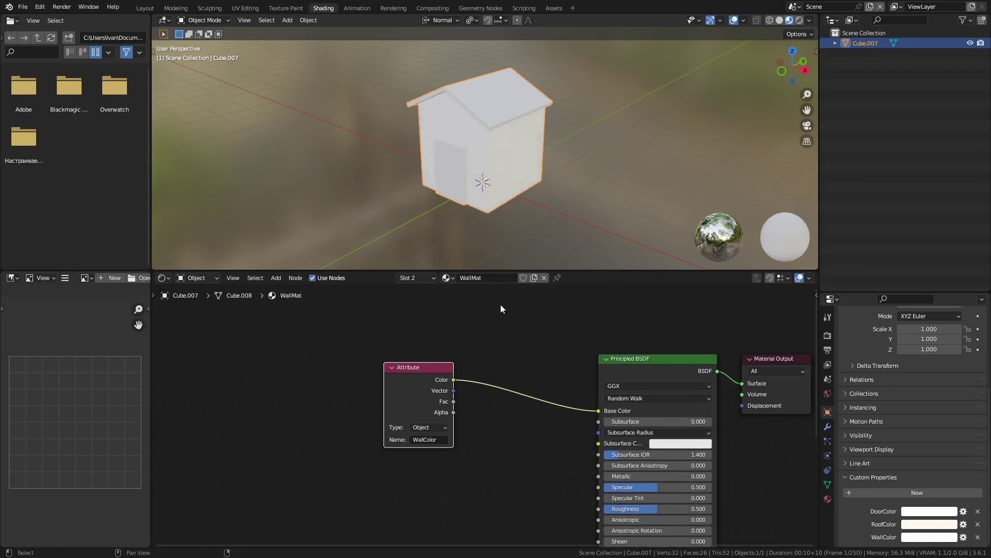
pyautogui.click(920, 537)
pyautogui.click(918, 427)
pyautogui.moveTo(918, 427); pyautogui.dragTo(927, 420)
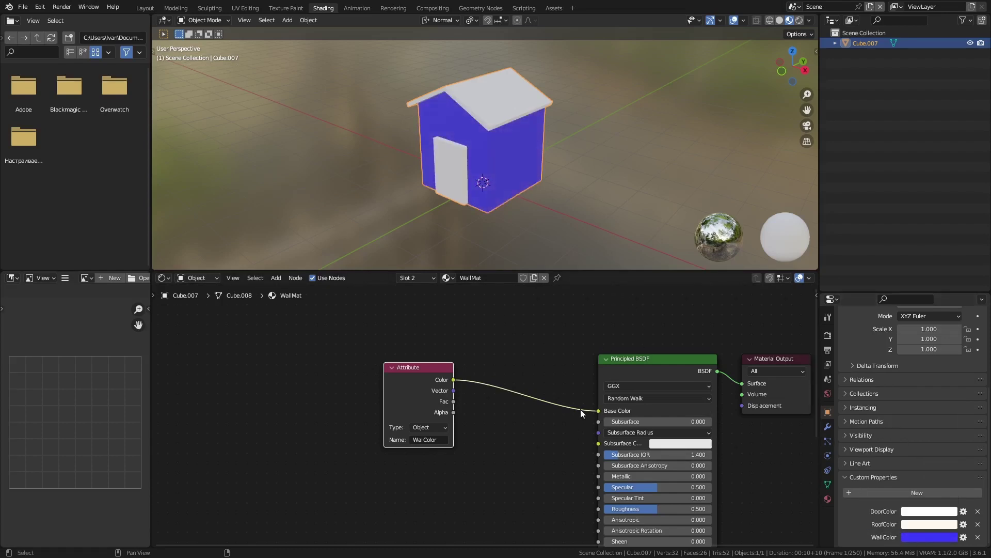
# Step: In RoofMat, feed a RoofColor attribute into Base Color and make the roof red
pyautogui.click(408, 278)
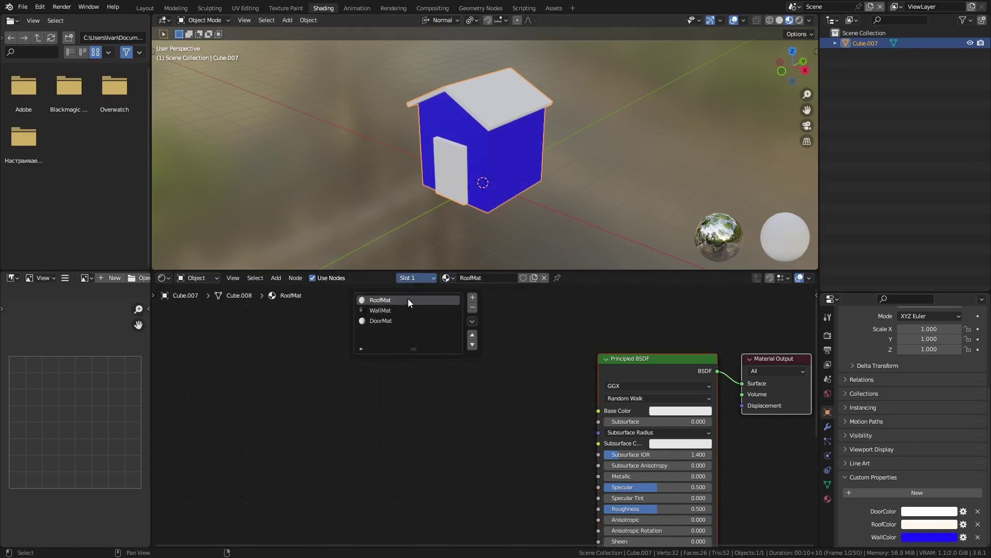
pyautogui.click(408, 299)
pyautogui.click(380, 444)
pyautogui.moveTo(409, 384); pyautogui.dragTo(598, 410)
pyautogui.click(380, 444)
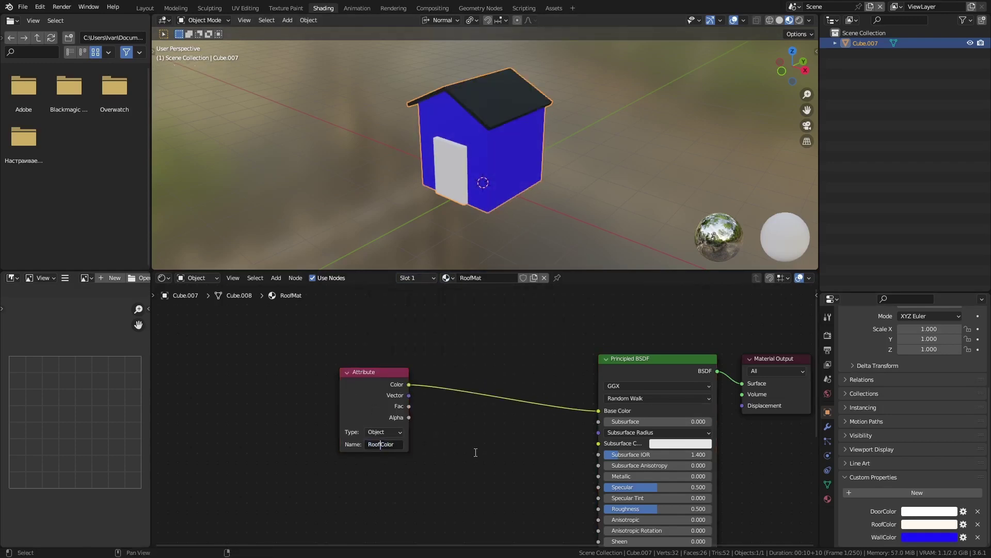
pyautogui.press('BackSpace')
pyautogui.press('Return')
pyautogui.click(929, 524)
pyautogui.click(900, 455)
# Step: In DoorMat, feed a DoorColor attribute into Base Color and make the door dark yellow
pyautogui.click(423, 278)
pyautogui.click(393, 321)
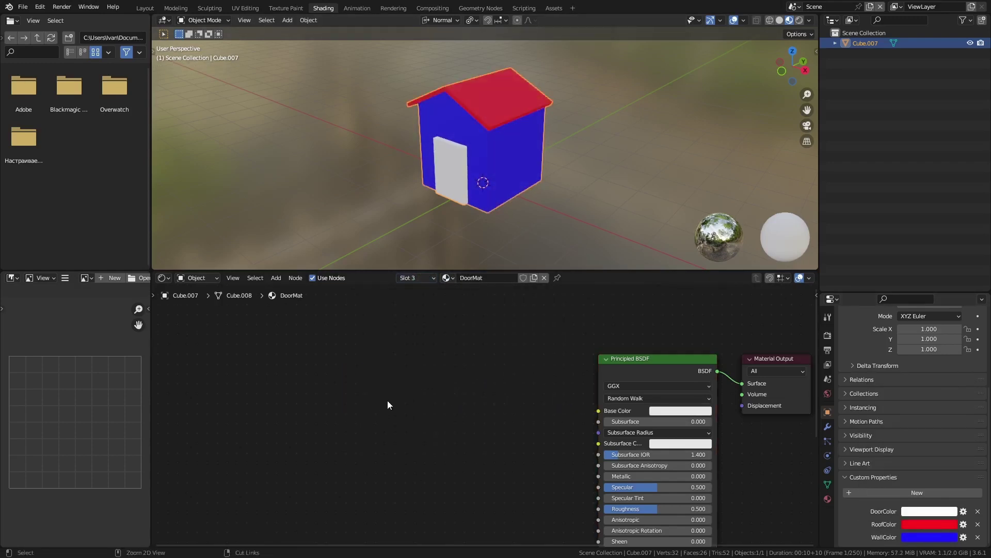
pyautogui.click(398, 435)
pyautogui.write('DoorColor')
pyautogui.moveTo(423, 375); pyautogui.dragTo(598, 411)
pyautogui.click(930, 511)
pyautogui.click(899, 388)
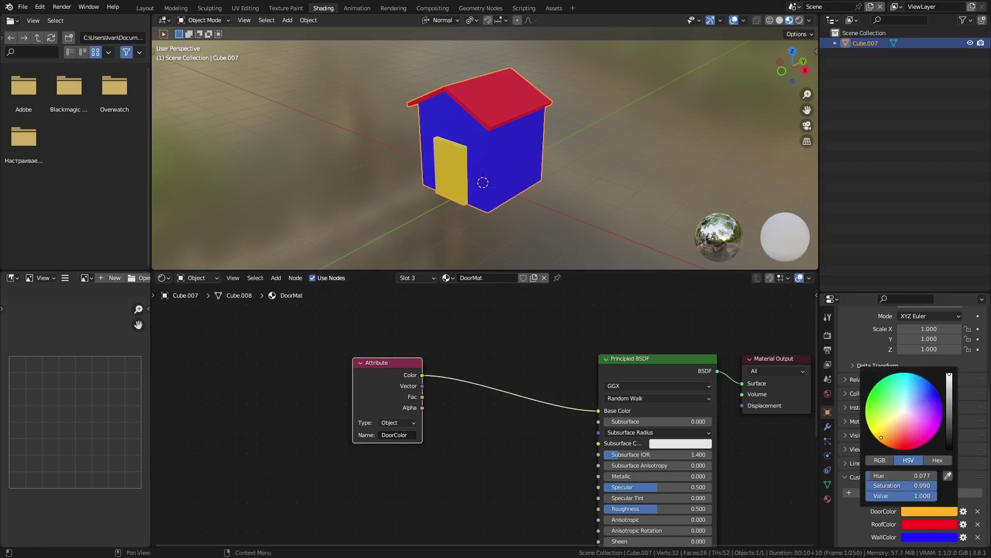
pyautogui.moveTo(953, 382); pyautogui.dragTo(952, 408)
pyautogui.moveTo(387, 362); pyautogui.dragTo(497, 379)
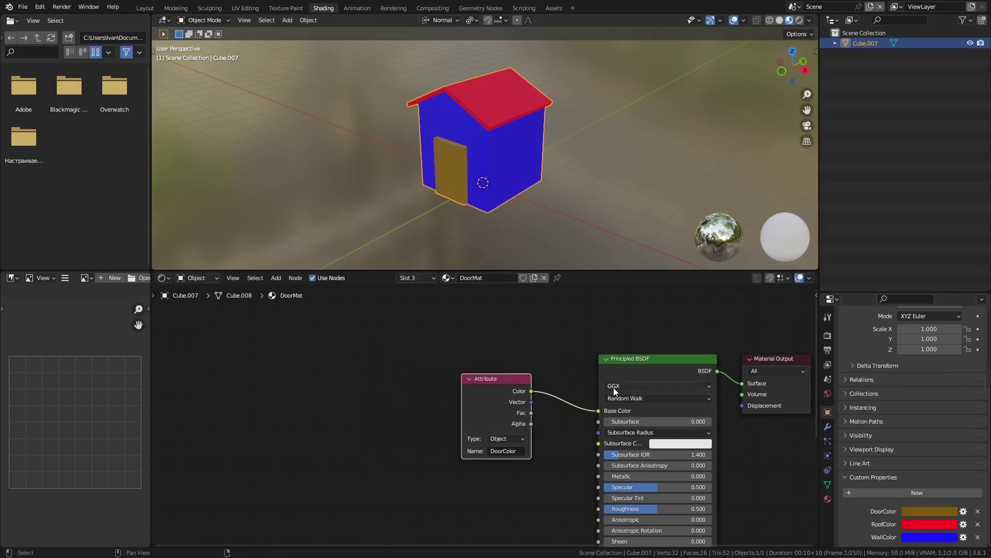
# Step: Recolour the door green, the walls pale cyan and the roof mint green, then zoom out
pyautogui.click(921, 509)
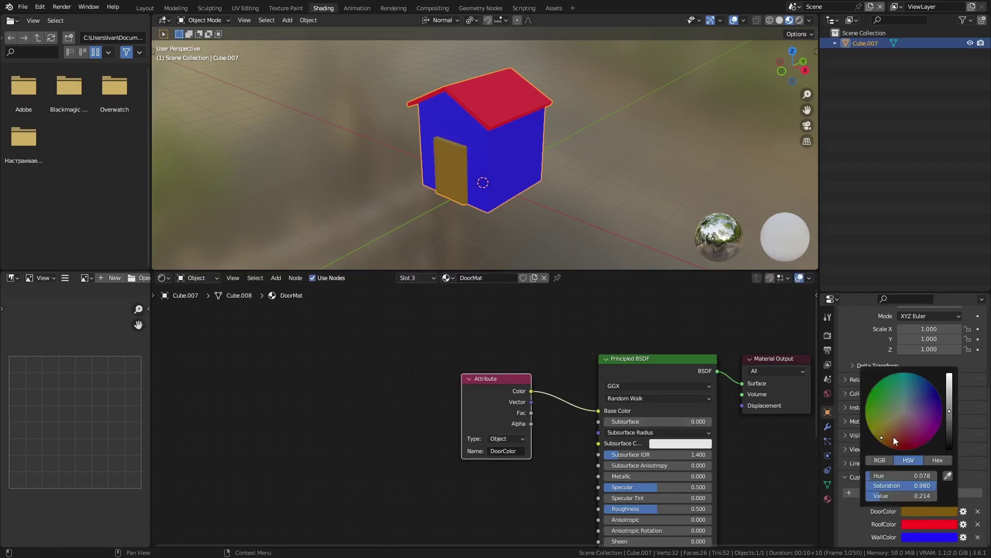
pyautogui.click(878, 398)
pyautogui.click(920, 537)
pyautogui.click(911, 431)
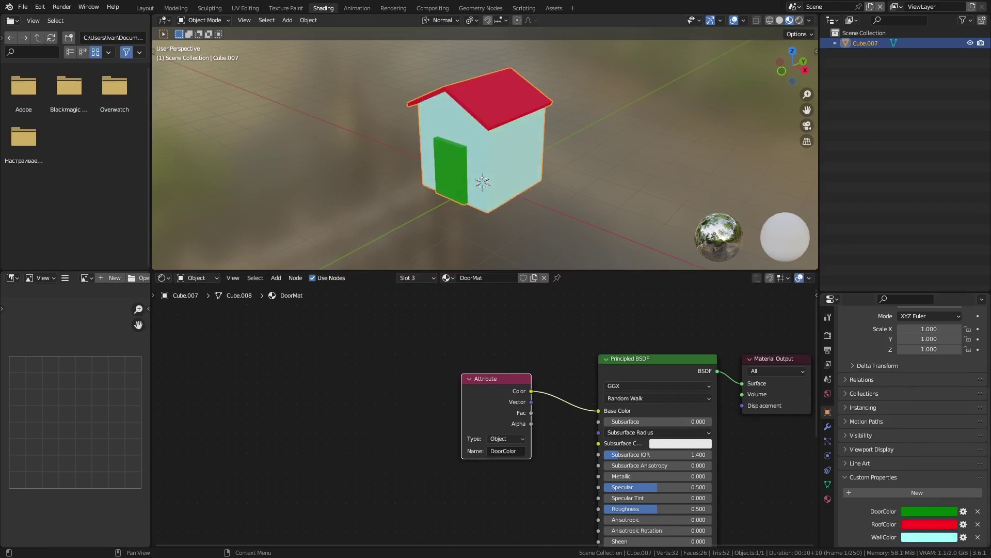
pyautogui.click(929, 524)
pyautogui.click(919, 409)
pyautogui.scroll(-2, 535, 309)
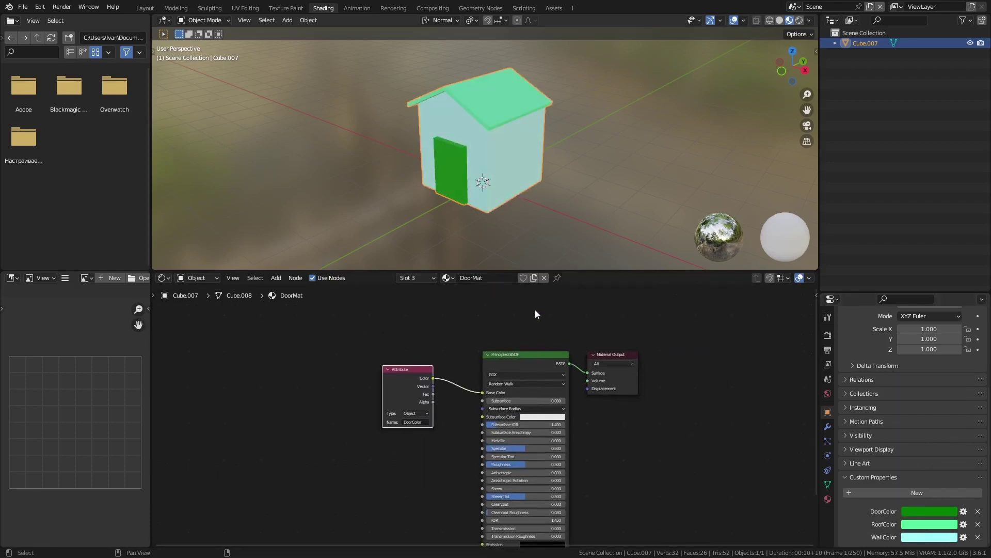
pyautogui.scroll(-2, 483, 133)
pyautogui.moveTo(482, 134); pyautogui.dragTo(473, 131, button='middle')
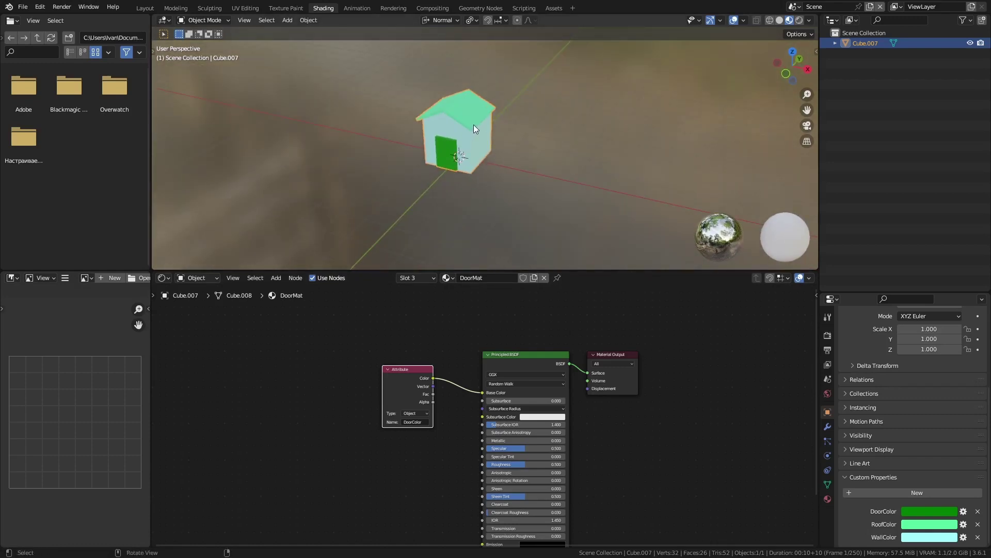
# Step: Place two linked duplicates of the house side by side along the X axis
pyautogui.click(828, 484)
pyautogui.hotkey('alt', 'd')
pyautogui.press('x')
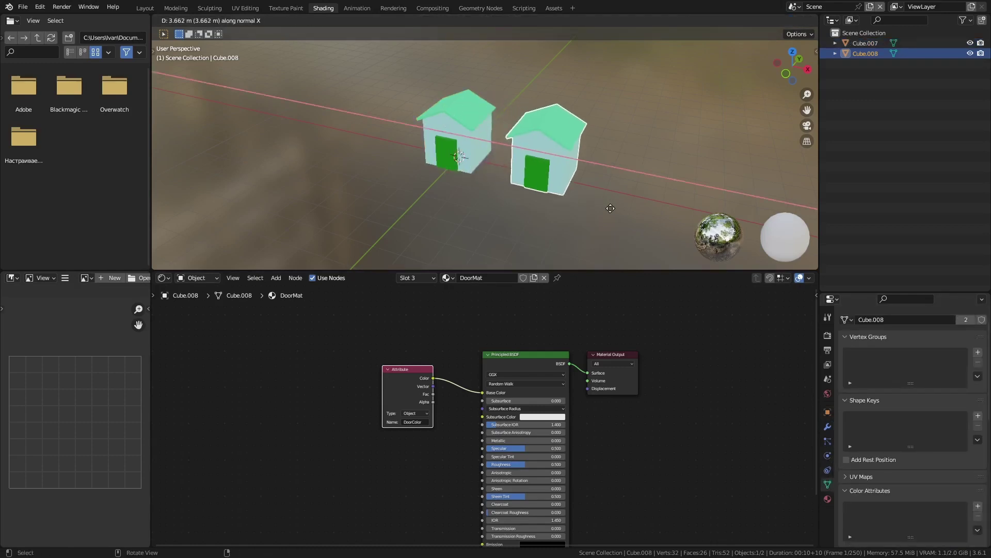
pyautogui.click(580, 195)
pyautogui.hotkey('alt', 'd')
pyautogui.press('x')
pyautogui.click(641, 191)
pyautogui.moveTo(640, 191); pyautogui.dragTo(571, 176, button='middle')
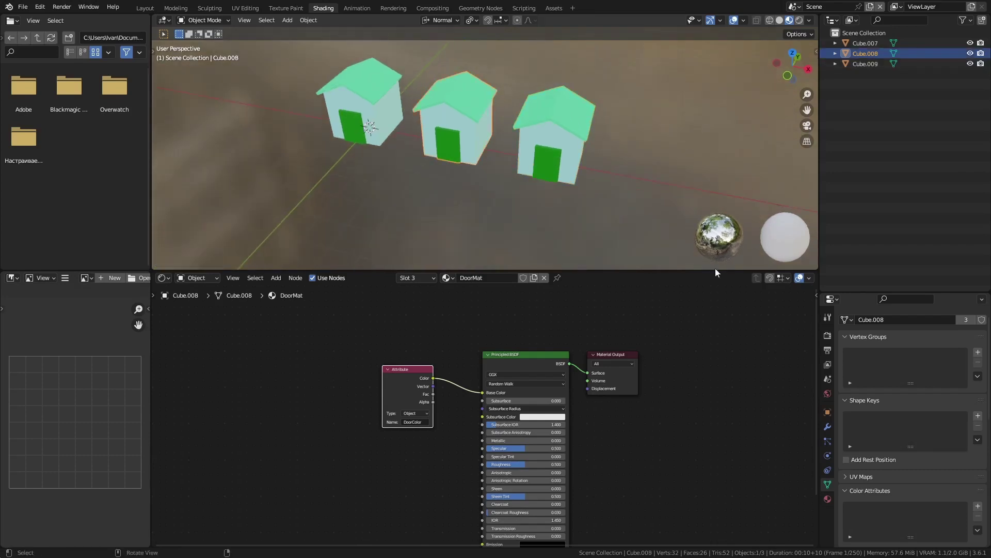
# Step: Give the middle house a blue door and a bright green roof
pyautogui.click(828, 411)
pyautogui.click(929, 511)
pyautogui.click(919, 399)
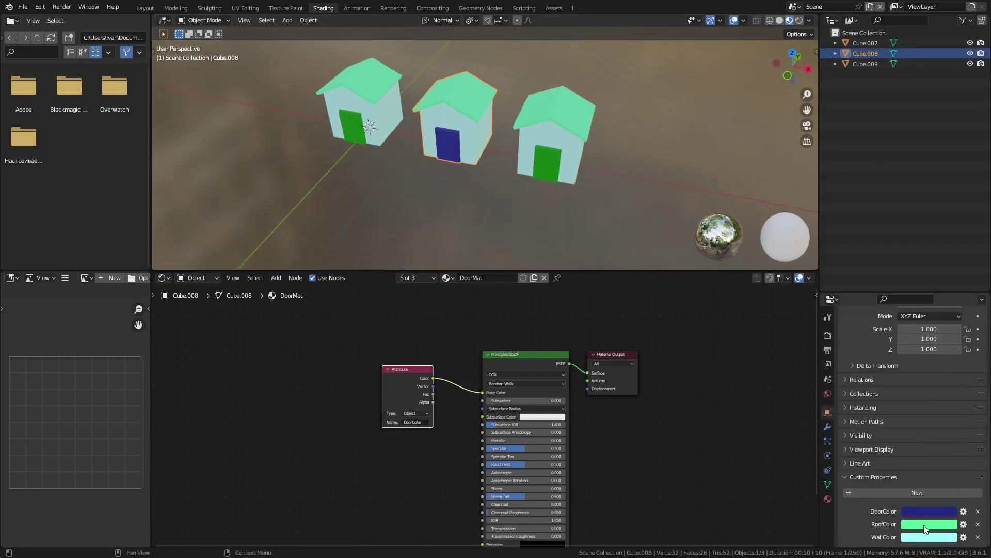
pyautogui.click(929, 524)
pyautogui.click(896, 403)
# Step: Give the right-hand house red walls, a blue roof and a teal door
pyautogui.click(929, 537)
pyautogui.click(909, 464)
pyautogui.click(930, 524)
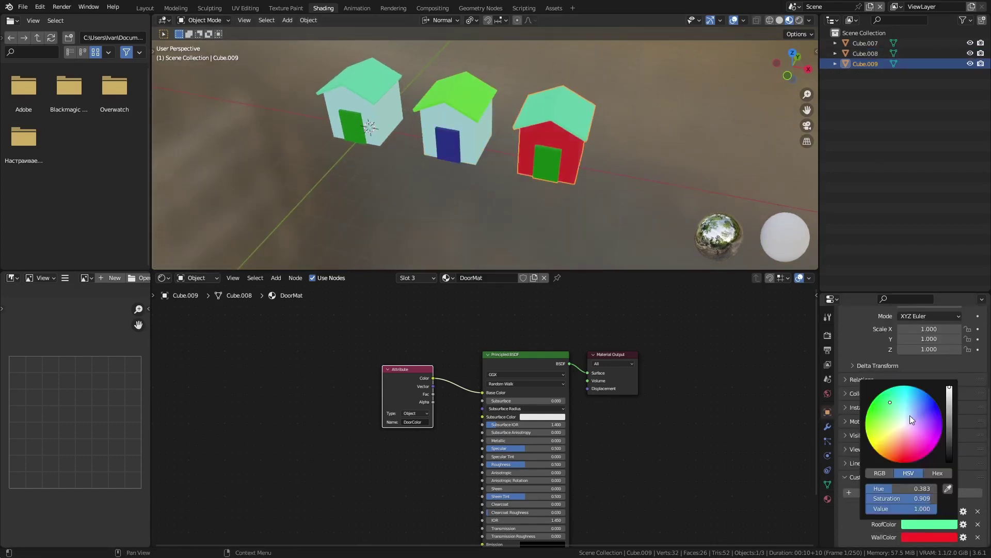
pyautogui.click(910, 415)
pyautogui.click(921, 513)
pyautogui.click(900, 409)
pyautogui.click(893, 389)
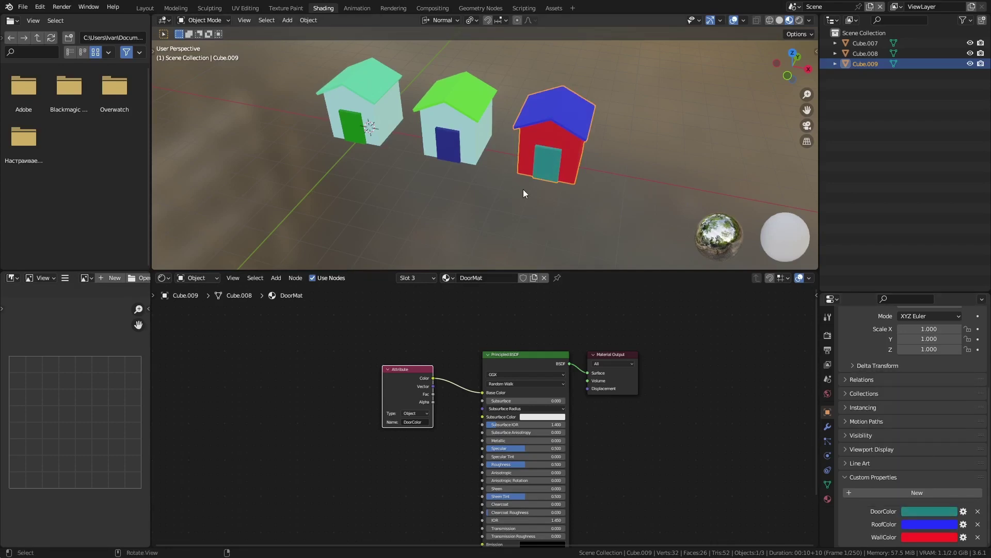
pyautogui.scroll(3, 441, 408)
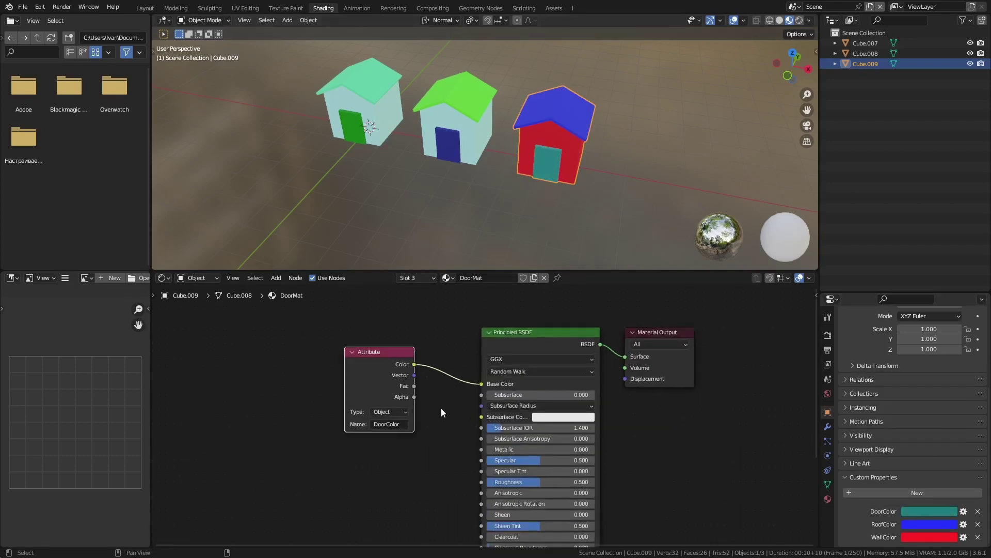
pyautogui.click(395, 420)
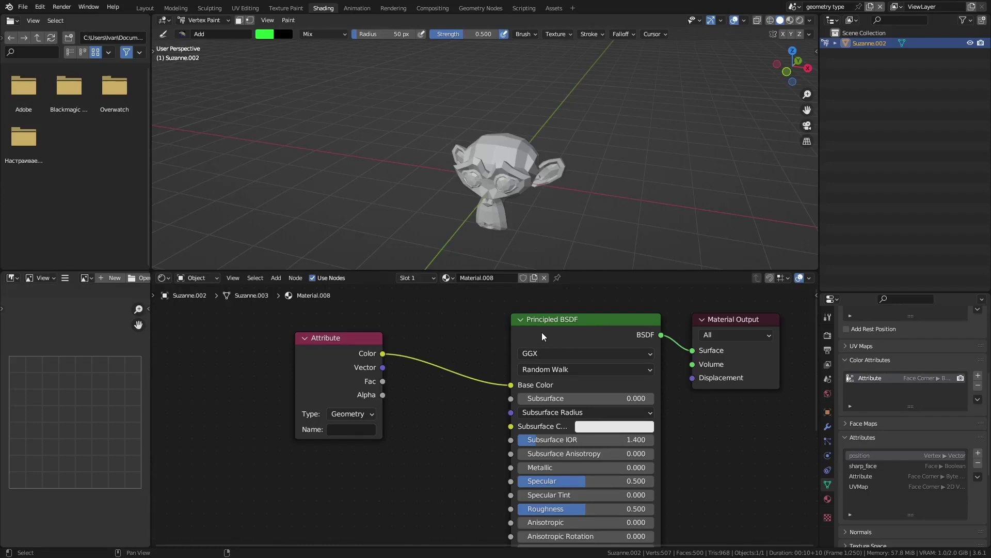
# Step: Vertex-paint Suzanne green on the chin, blue on the head and red on the right side
pyautogui.moveTo(559, 213); pyautogui.dragTo(521, 191, button='middle')
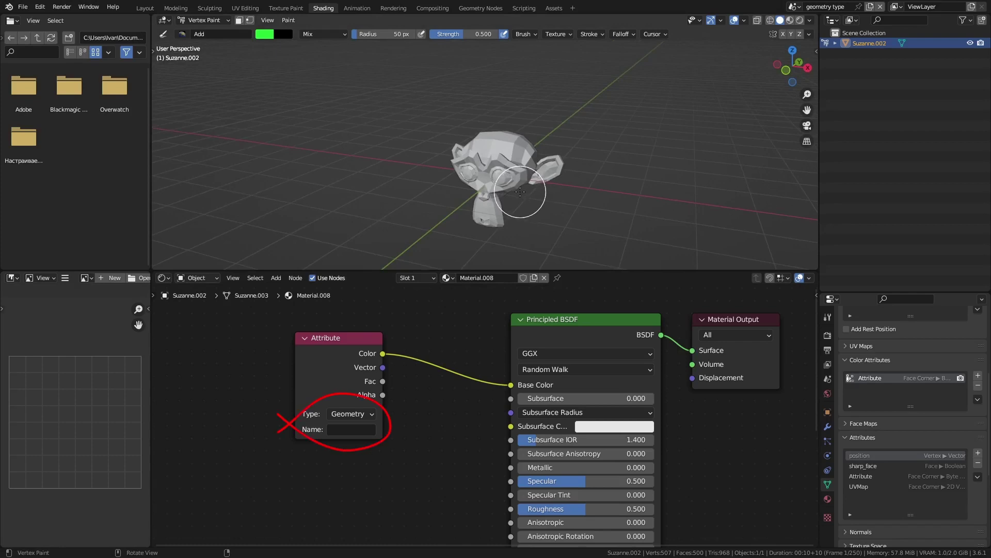
pyautogui.moveTo(512, 195)
pyautogui.mouseDown()
pyautogui.moveTo(464, 228)
pyautogui.moveTo(534, 186)
pyautogui.moveTo(526, 166)
pyautogui.moveTo(481, 216)
pyautogui.mouseUp()
pyautogui.click(264, 34)
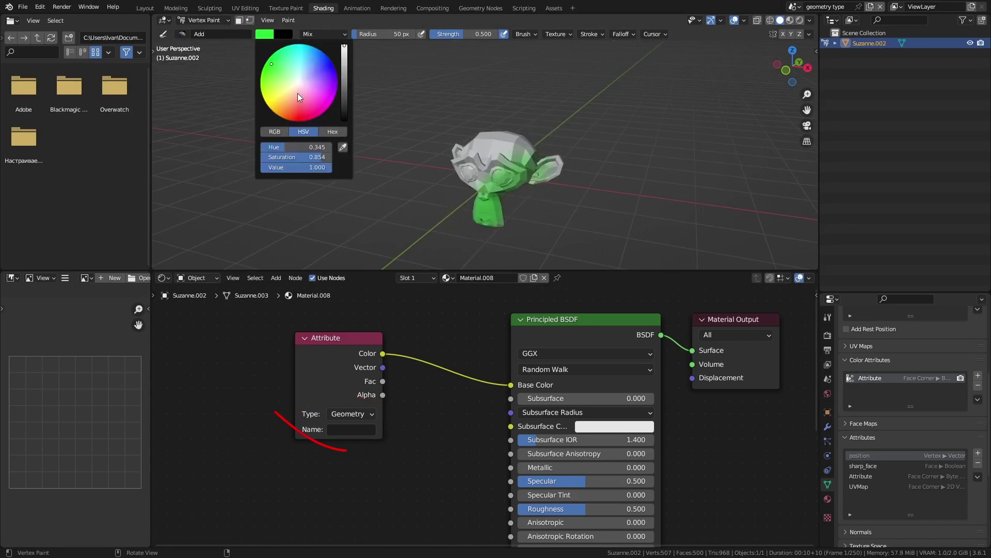
pyautogui.click(319, 73)
pyautogui.moveTo(470, 119)
pyautogui.mouseDown()
pyautogui.moveTo(411, 197)
pyautogui.moveTo(481, 196)
pyautogui.moveTo(478, 166)
pyautogui.mouseUp()
pyautogui.moveTo(477, 166); pyautogui.dragTo(382, 85, button='middle')
pyautogui.click(273, 34)
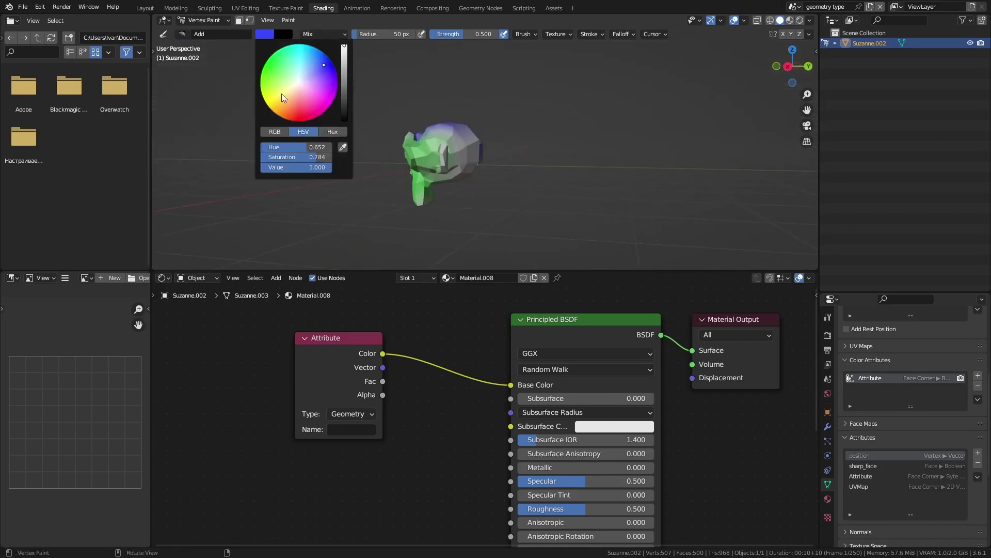
pyautogui.click(308, 114)
pyautogui.moveTo(513, 133); pyautogui.dragTo(454, 155)
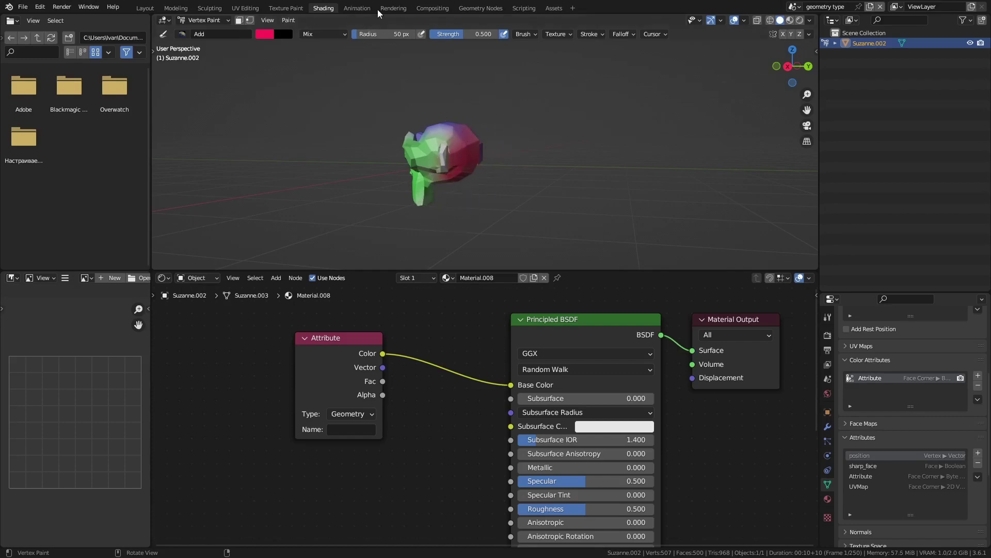
# Step: Switch to Material Preview and paste the painted colour attribute's name into the Attribute node
pyautogui.click(791, 21)
pyautogui.scroll(1, 377, 412)
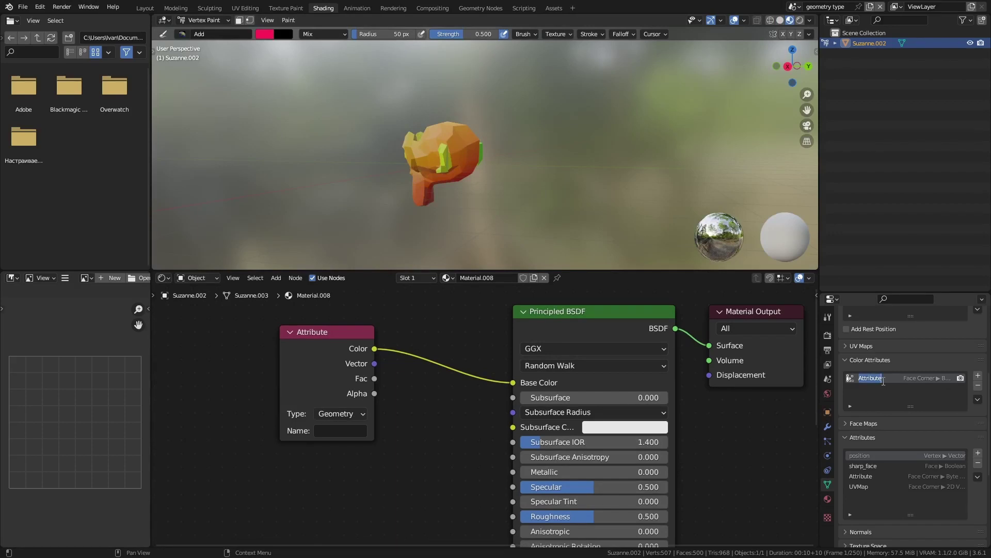
pyautogui.hotkey('ctrl', 'c')
pyautogui.press('Return')
pyautogui.hotkey('ctrl', 'v')
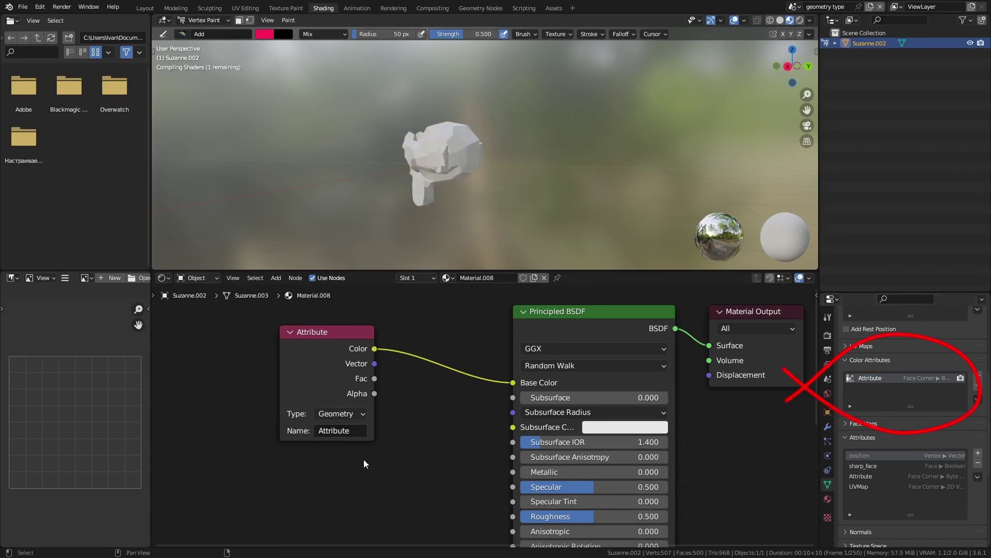
pyautogui.moveTo(404, 177)
pyautogui.mouseDown(button='middle')
pyautogui.moveTo(465, 206)
pyautogui.moveTo(514, 196)
pyautogui.moveTo(454, 194)
pyautogui.mouseUp(button='middle')
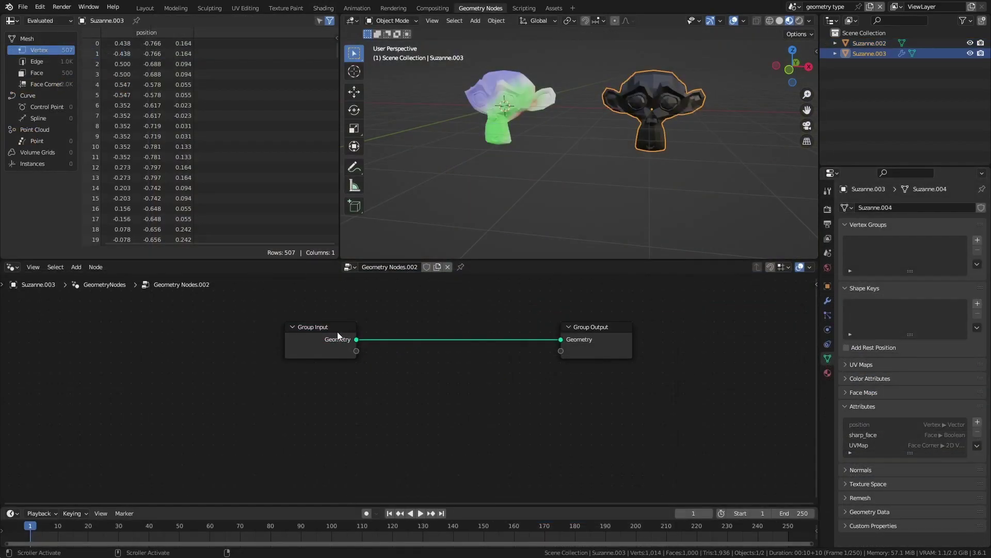
pyautogui.moveTo(337, 331); pyautogui.dragTo(261, 322)
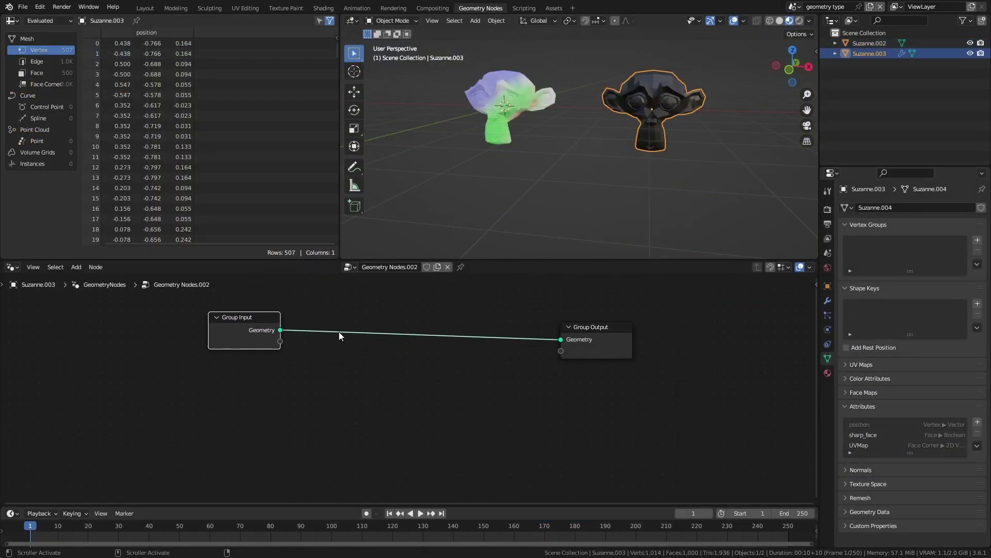
# Step: Insert a Store Named Attribute node on the geometry link, set to Color type and Face domain
pyautogui.hotkey('shift', 'a')
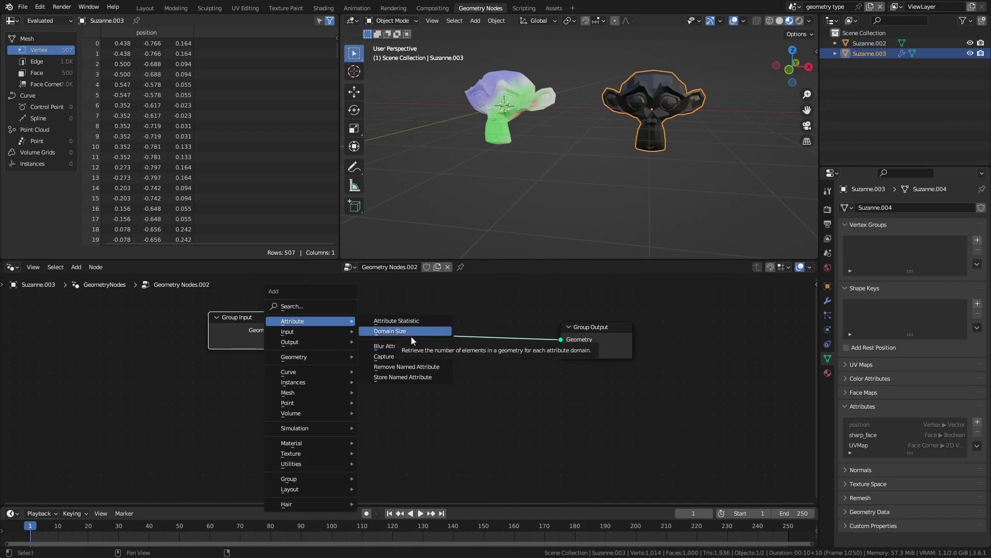
pyautogui.click(402, 380)
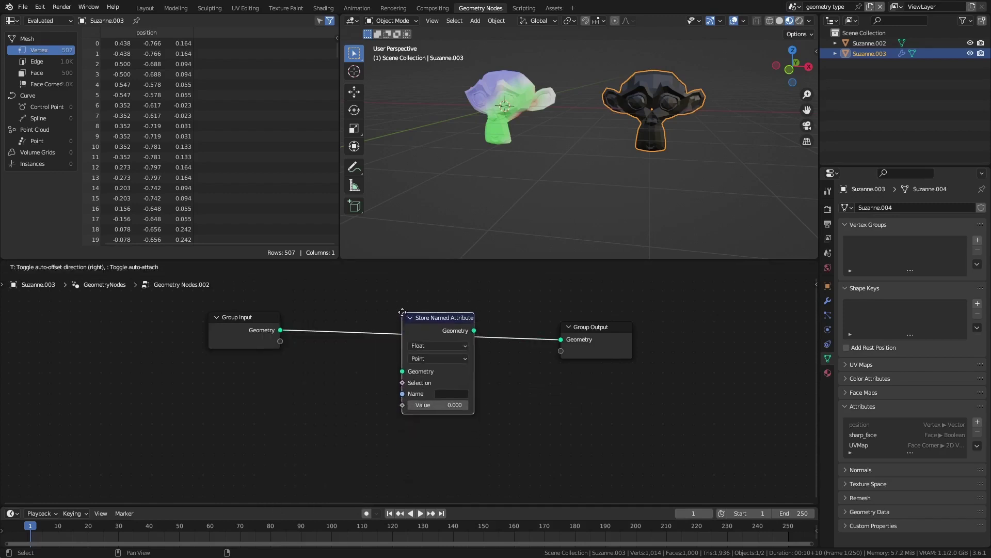
pyautogui.click(411, 324)
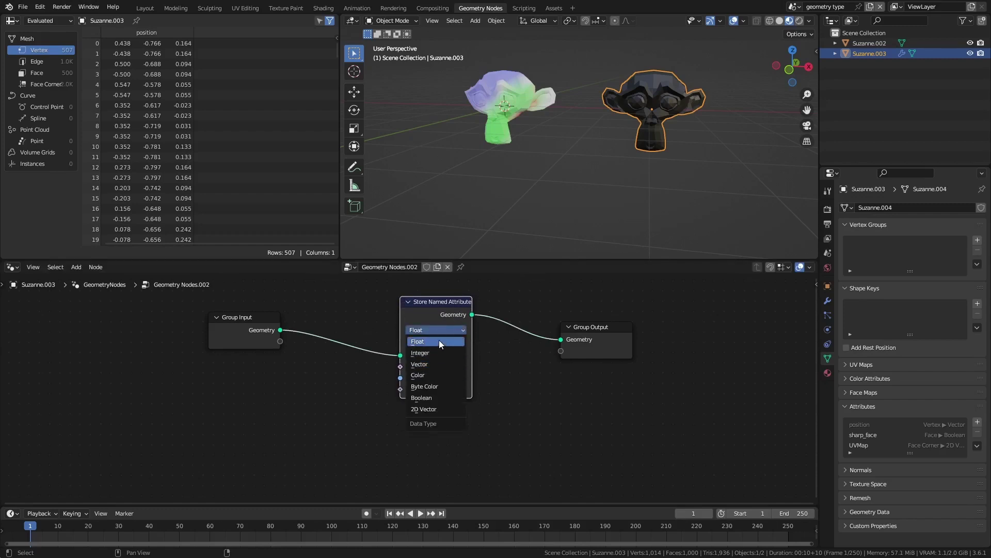
pyautogui.click(438, 341)
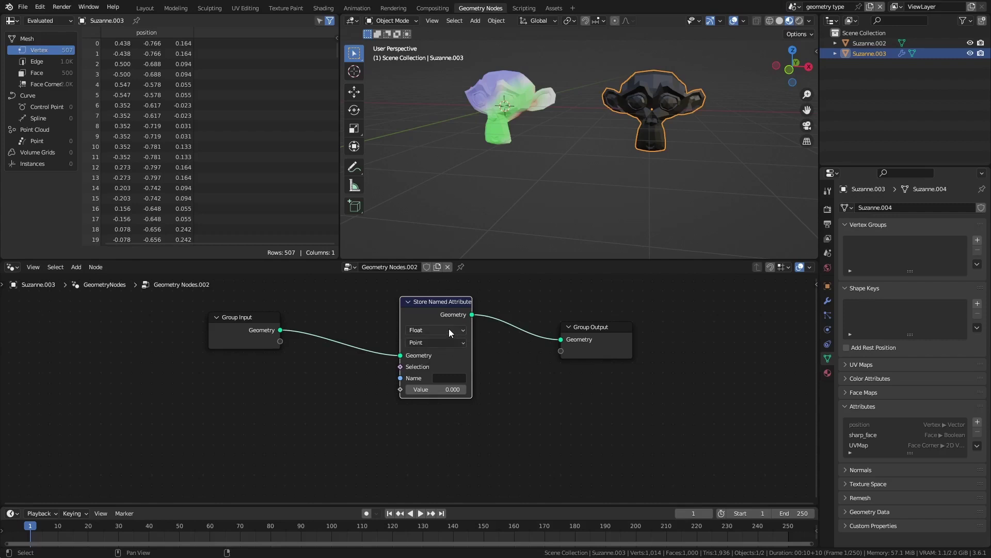
pyautogui.click(448, 330)
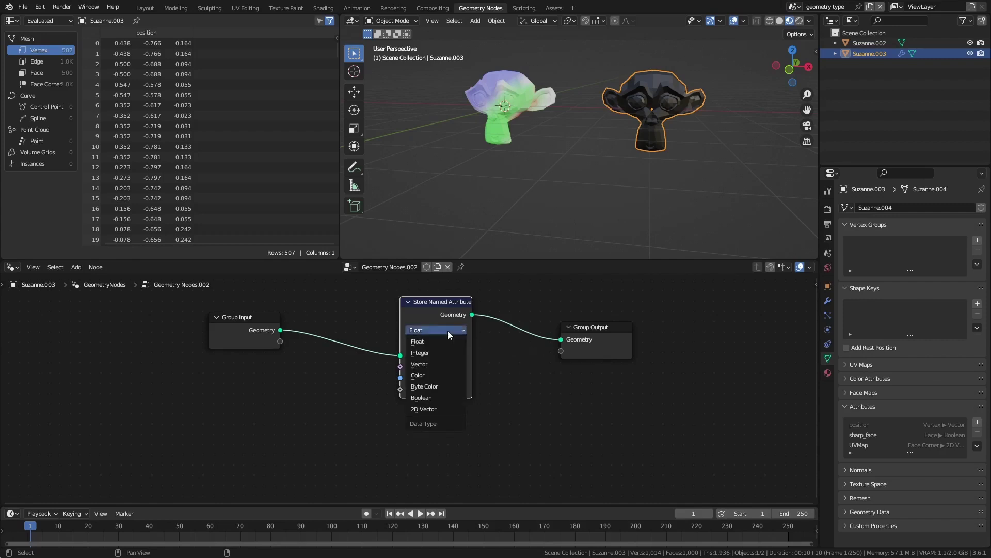
pyautogui.click(447, 344)
pyautogui.click(440, 369)
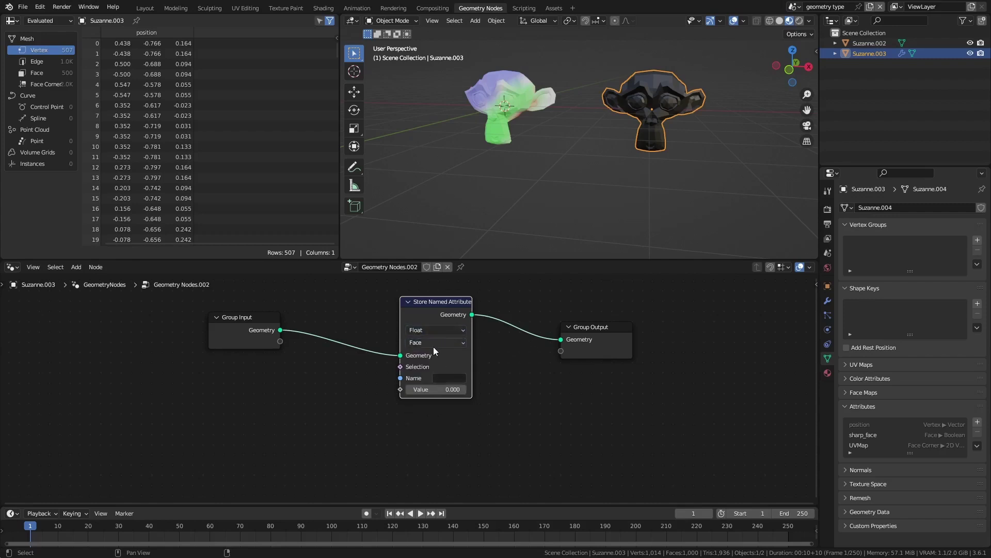
pyautogui.moveTo(432, 346); pyautogui.dragTo(463, 343, button='middle')
pyautogui.click(484, 328)
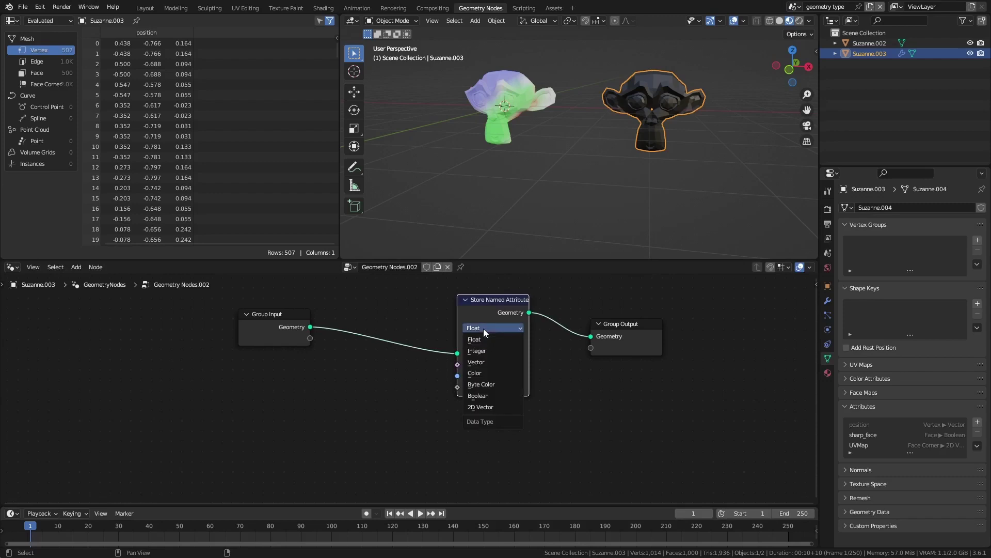
pyautogui.click(488, 372)
pyautogui.hotkey('shift', 'a')
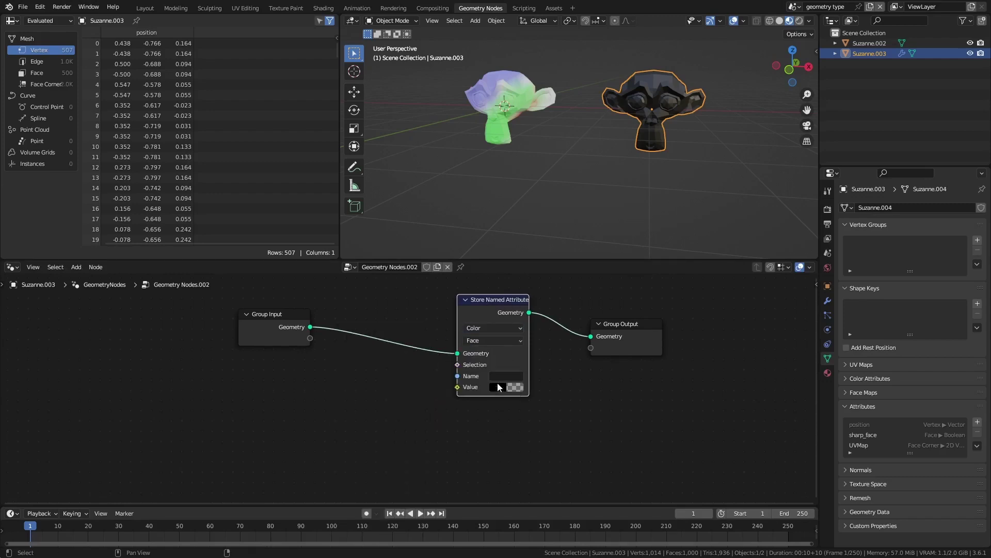
# Step: Name the stored attribute face_color, give it a dark red value, and show Face data in the Spreadsheet
pyautogui.click(506, 375)
pyautogui.write('афсу')
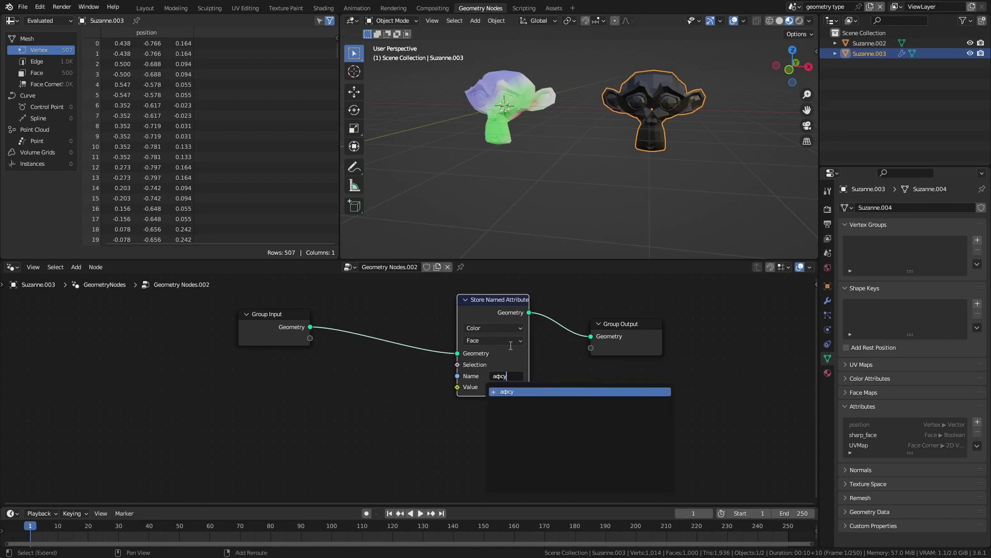
pyautogui.write('_сщдщкface_color')
pyautogui.press('Return')
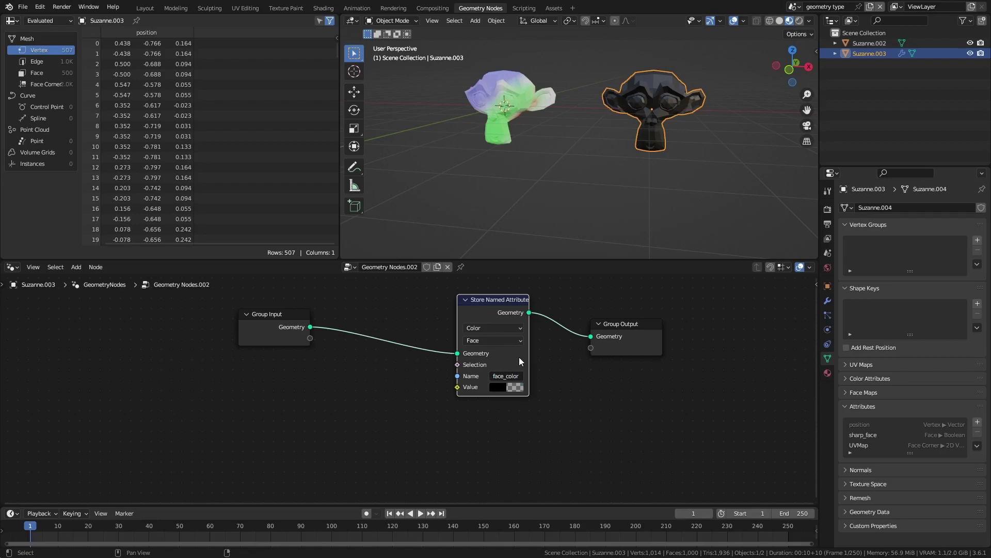
pyautogui.click(45, 73)
pyautogui.click(490, 389)
pyautogui.moveTo(579, 276)
pyautogui.mouseDown()
pyautogui.moveTo(577, 263)
pyautogui.moveTo(528, 315)
pyautogui.mouseUp()
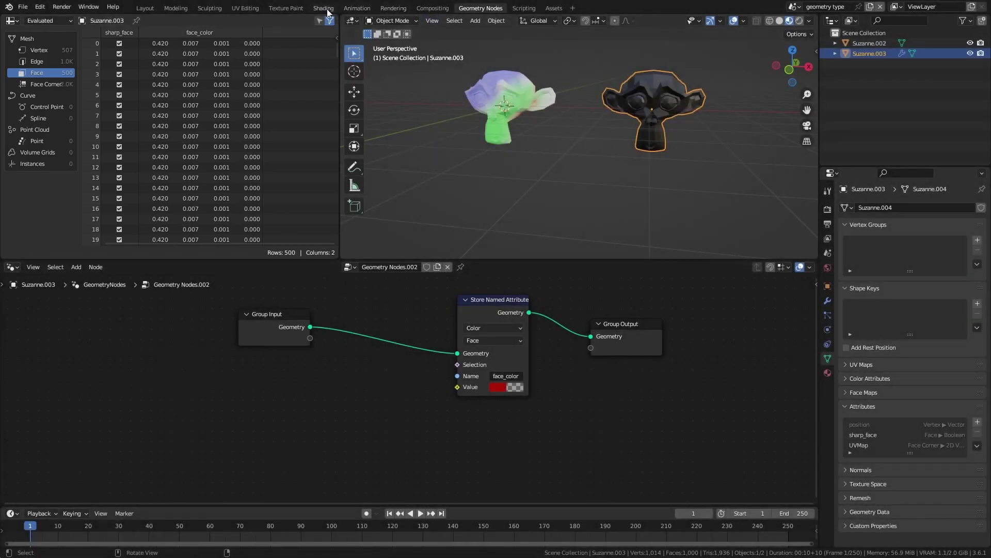
# Step: Change the stored face_color value from red to green, then to blue
pyautogui.click(324, 7)
pyautogui.click(91, 210)
pyautogui.moveTo(119, 168); pyautogui.dragTo(134, 168)
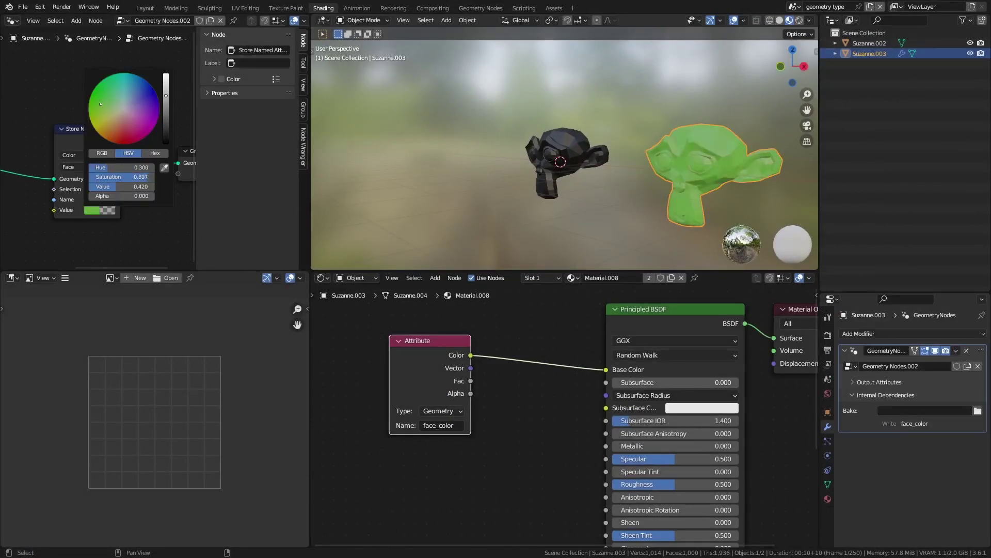
pyautogui.moveTo(101, 104); pyautogui.dragTo(152, 95)
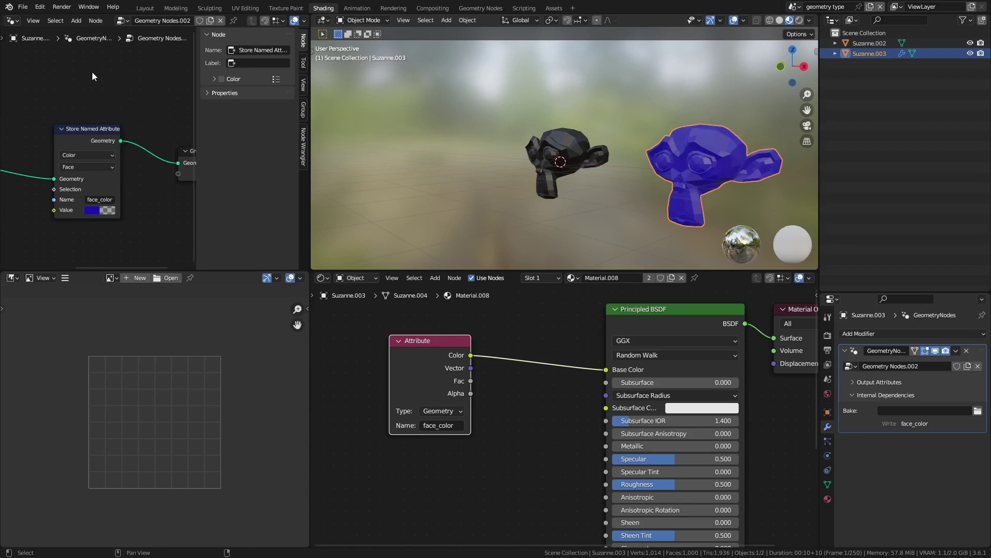
pyautogui.moveTo(92, 73); pyautogui.dragTo(144, 51, button='middle')
pyautogui.scroll(-1, 123, 145)
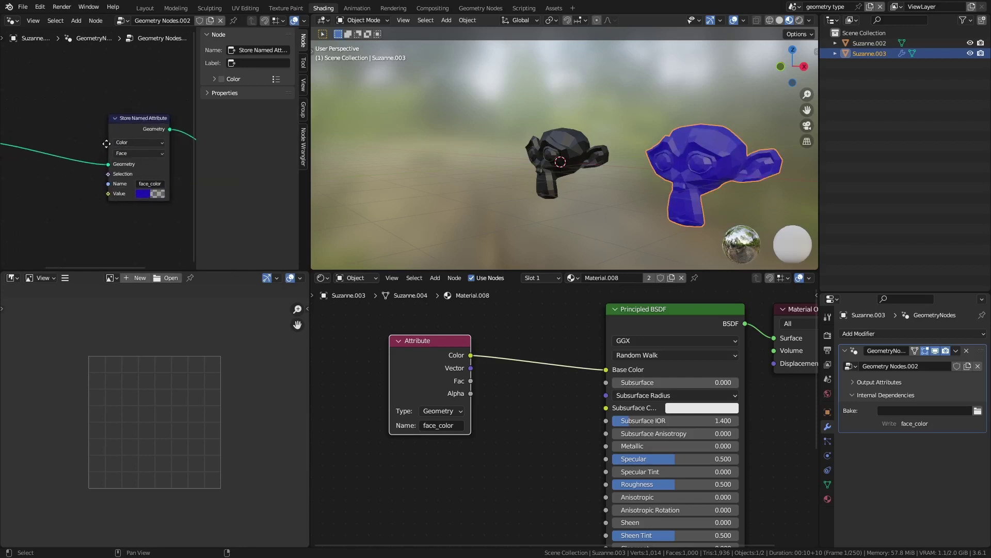
pyautogui.scroll(-1, 123, 177)
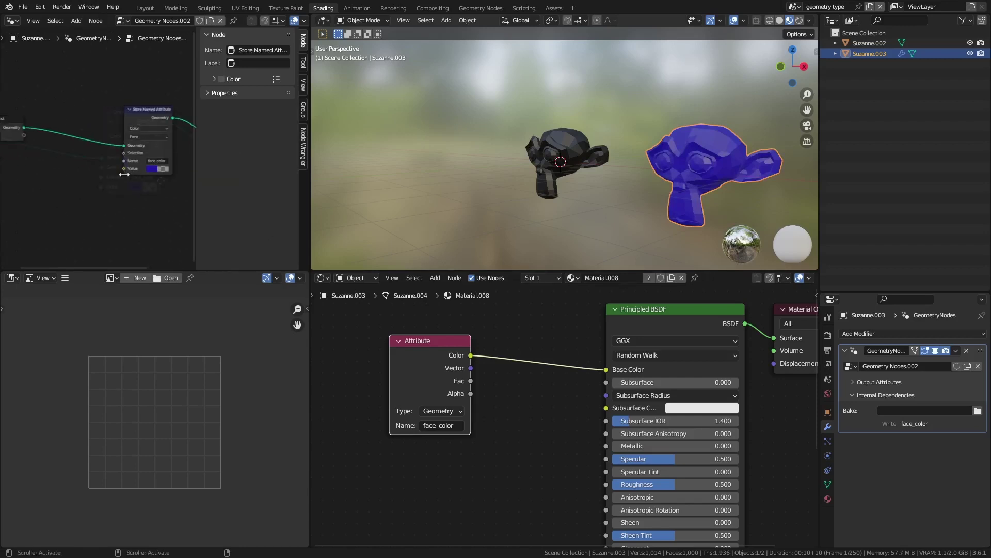
pyautogui.scroll(1, 129, 134)
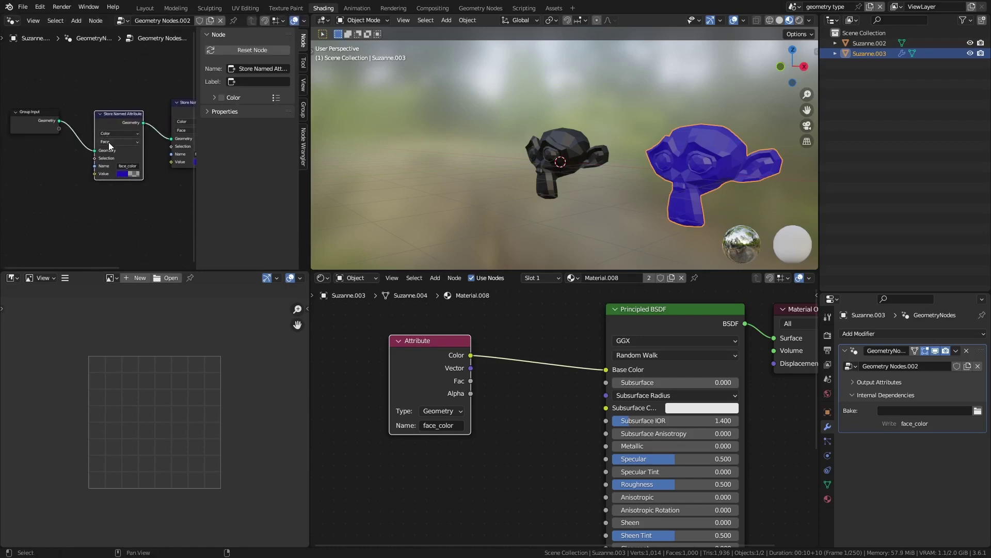
# Step: Make the Store Named Attribute a Float named opacity
pyautogui.click(127, 129)
pyautogui.click(122, 138)
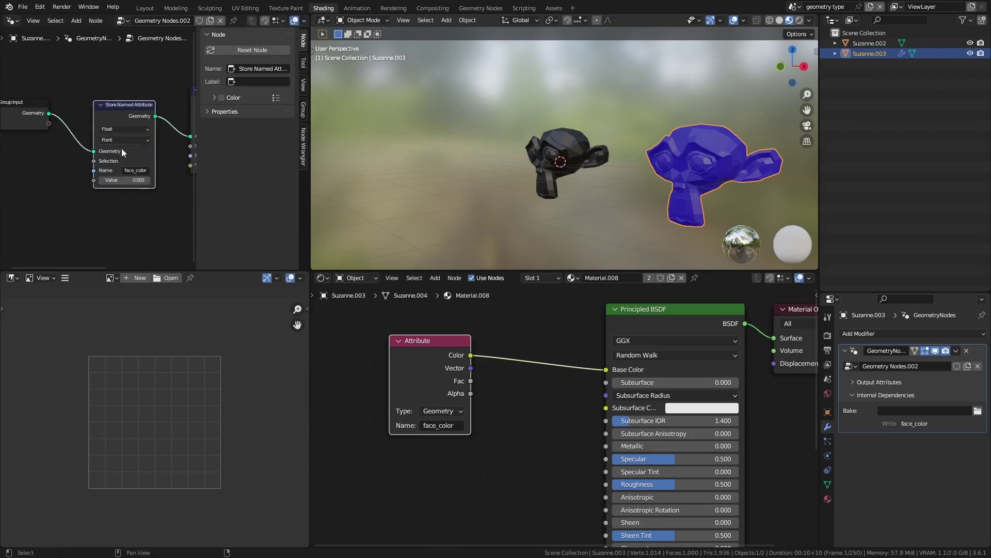
pyautogui.click(135, 170)
pyautogui.write('opacit')
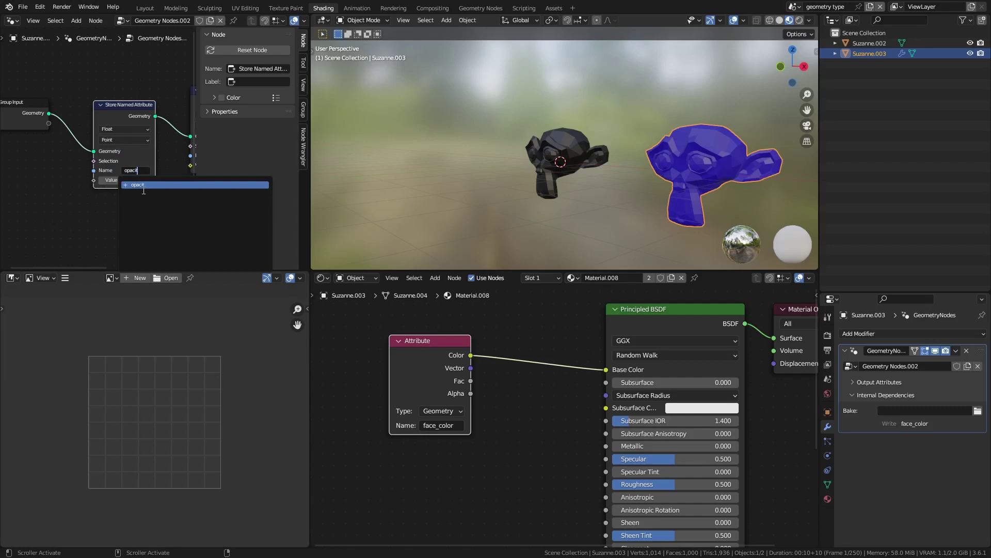
pyautogui.write('y')
pyautogui.press('Return')
# Step: Feed the Z of Position, via a Separate XYZ node, into the stored opacity value
pyautogui.moveTo(73, 112); pyautogui.dragTo(71, 123)
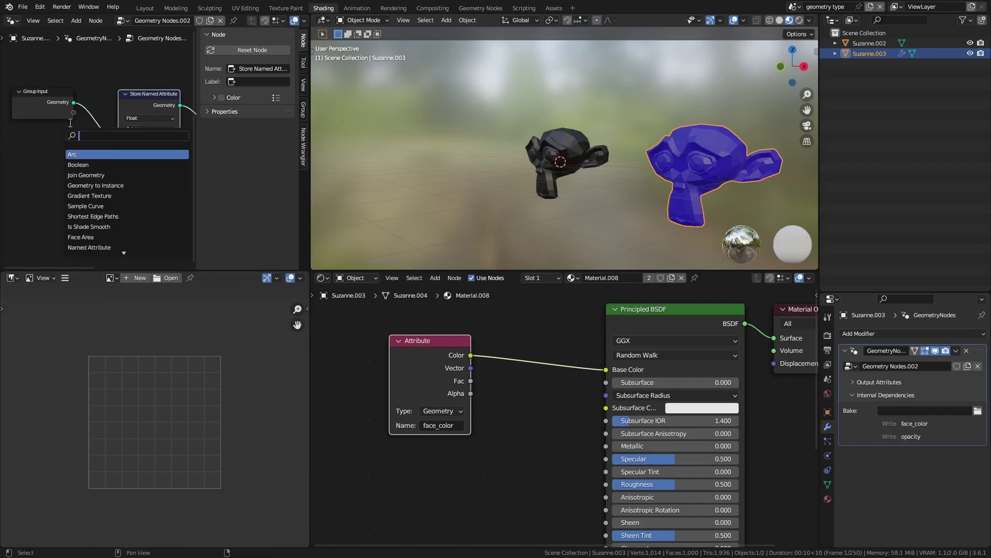
pyautogui.write('position')
pyautogui.press('Return')
pyautogui.click(77, 179)
pyautogui.press('n')
pyautogui.moveTo(157, 102); pyautogui.dragTo(178, 170)
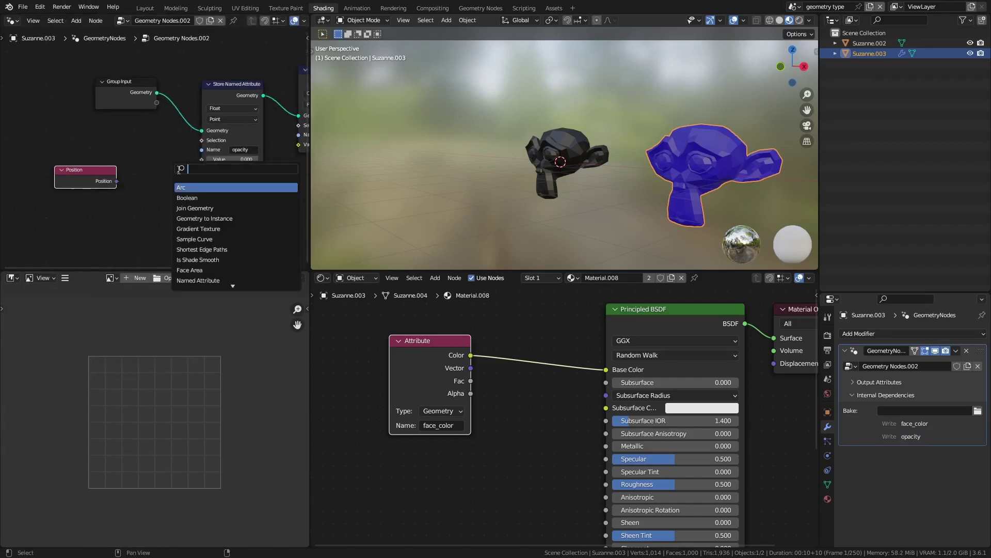
pyautogui.write('separate xyz')
pyautogui.press('Return')
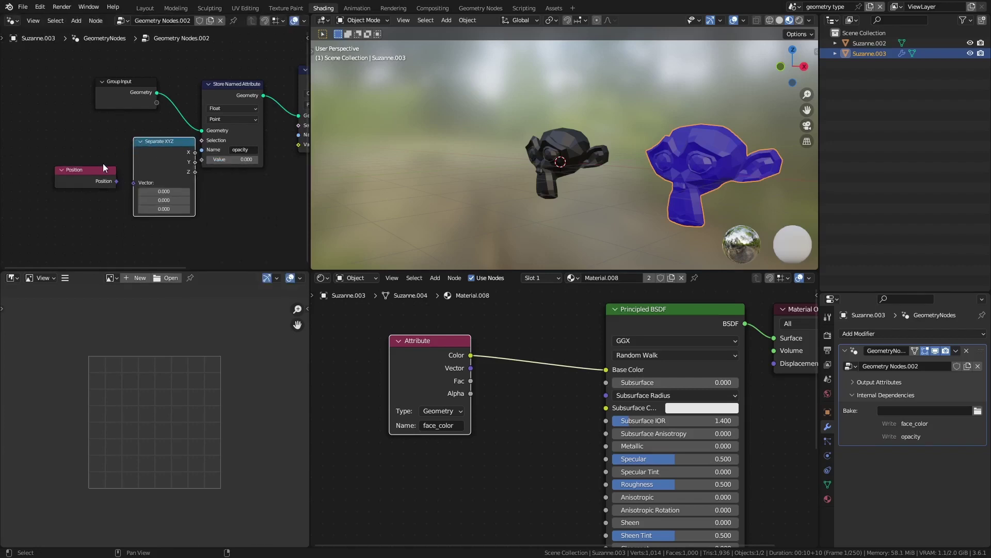
pyautogui.moveTo(117, 181); pyautogui.dragTo(202, 159)
pyautogui.moveTo(145, 147); pyautogui.dragTo(129, 153)
pyautogui.scroll(-1, 450, 328)
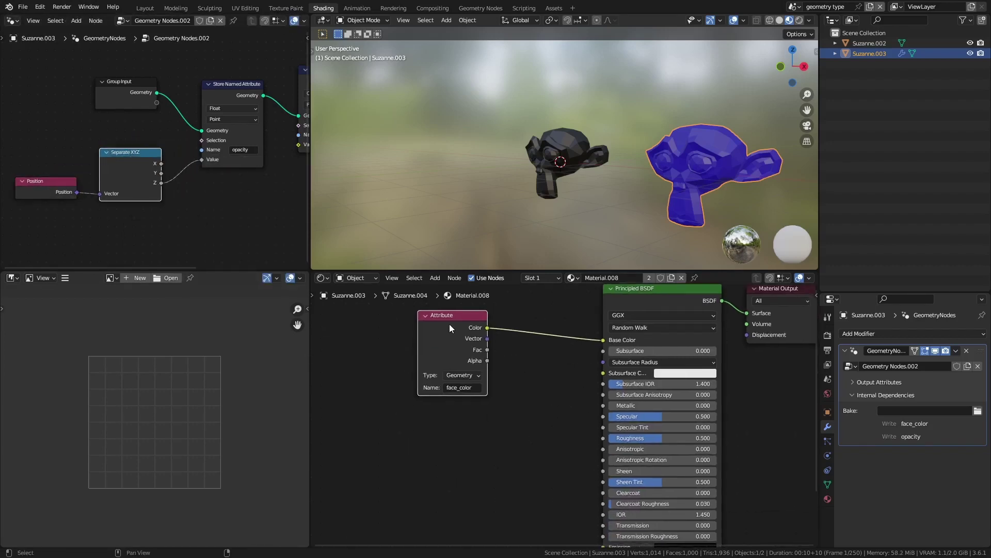
# Step: Duplicate the Attribute node, rename it opacity, and connect its Fac to the material Alpha
pyautogui.hotkey('shift', 'd')
pyautogui.click(439, 382)
pyautogui.doubleClick(452, 444)
pyautogui.write('opacity')
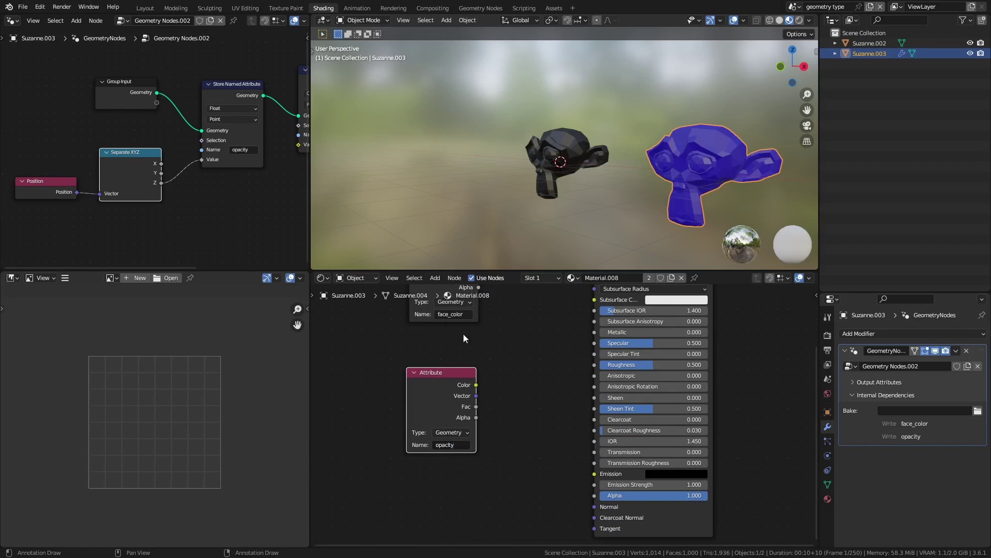
pyautogui.moveTo(476, 407)
pyautogui.mouseDown()
pyautogui.moveTo(511, 390)
pyautogui.moveTo(496, 405)
pyautogui.moveTo(594, 495)
pyautogui.mouseUp()
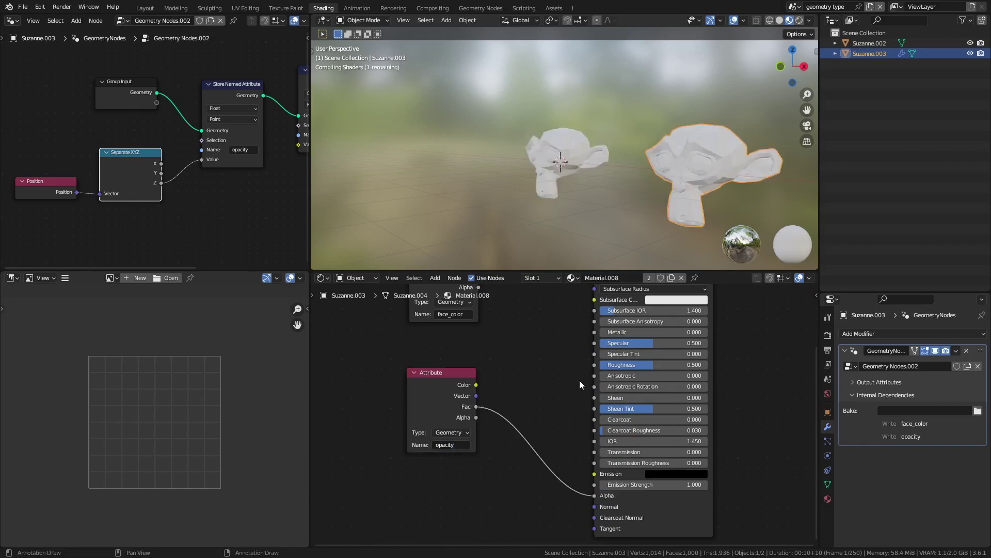
# Step: Set the material's Blend Mode to Alpha Hashed
pyautogui.click(828, 498)
pyautogui.scroll(-10, 908, 413)
pyautogui.click(943, 417)
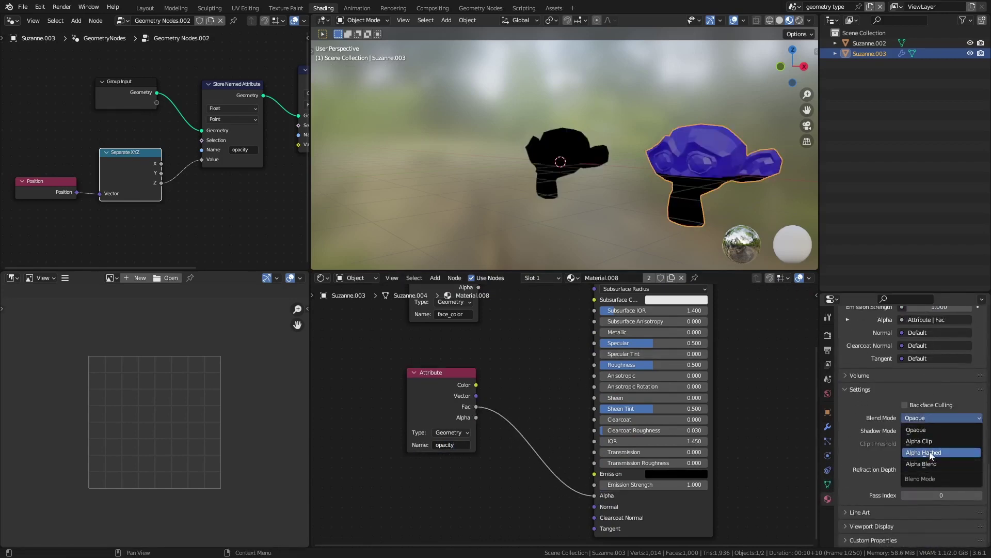
pyautogui.click(934, 467)
pyautogui.moveTo(129, 165); pyautogui.dragTo(206, 202)
pyautogui.hotkey('shift', 'a')
pyautogui.moveTo(689, 178); pyautogui.dragTo(651, 156, button='middle')
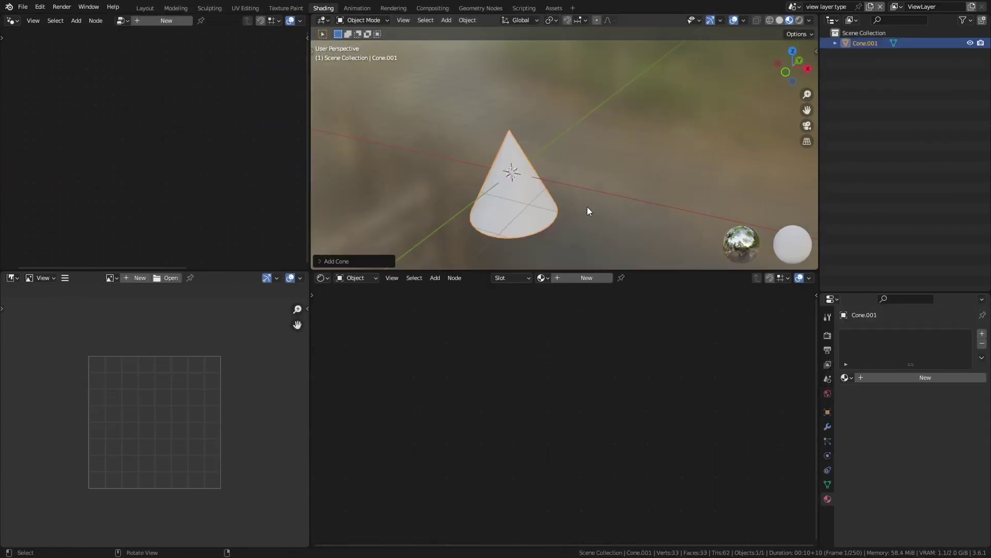
# Step: Give the cone a new material whose Base Color comes from a View Layer Attribute node
pyautogui.click(586, 277)
pyautogui.hotkey('shift', 'a')
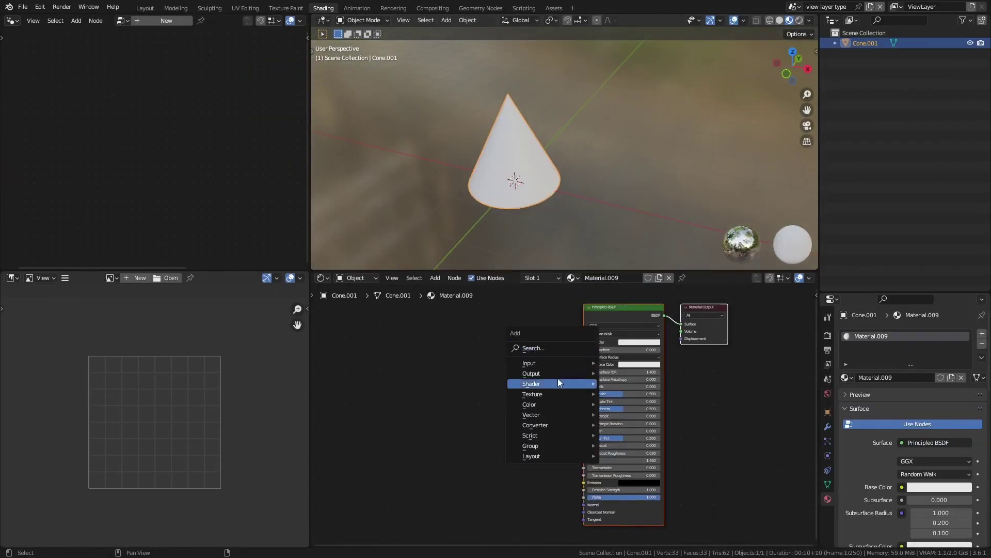
pyautogui.click(643, 186)
pyautogui.click(486, 339)
pyautogui.moveTo(492, 335); pyautogui.dragTo(584, 342)
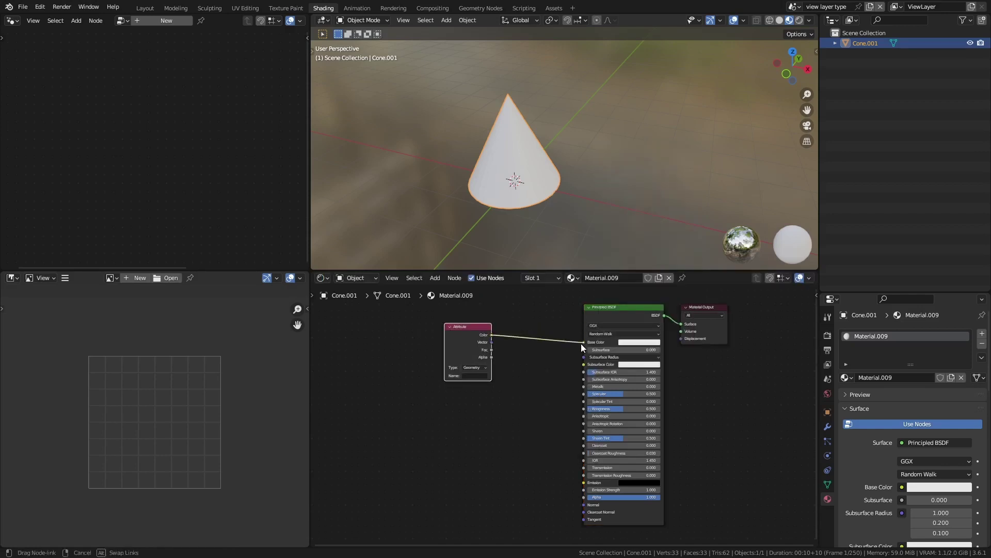
pyautogui.scroll(2, 556, 314)
pyautogui.click(446, 352)
pyautogui.click(450, 376)
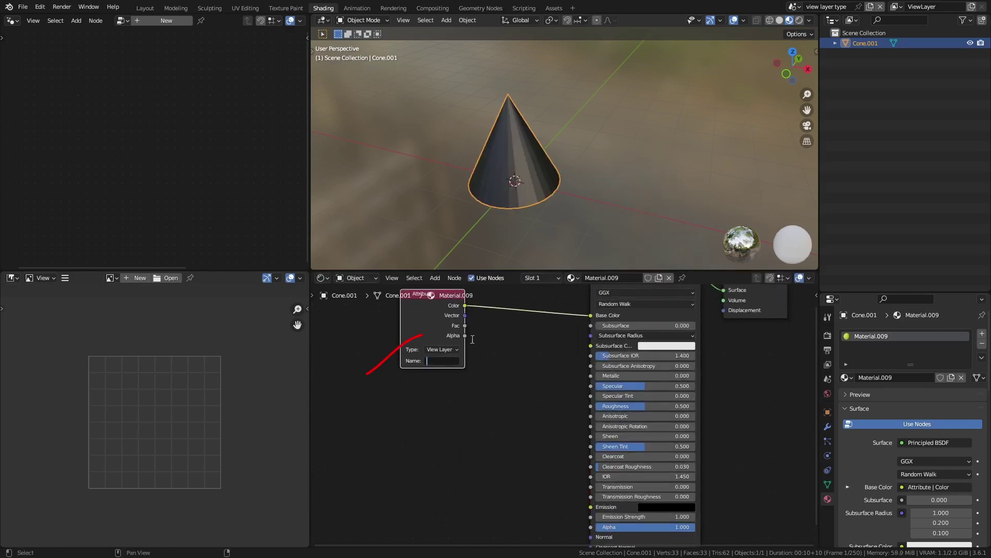
pyautogui.click(442, 360)
pyautogui.write('color')
pyautogui.press('Return')
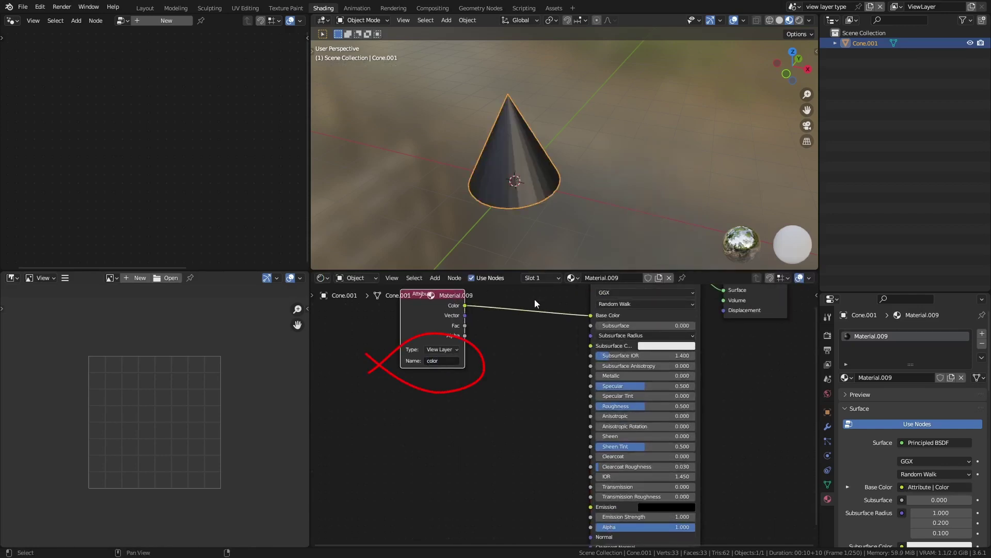
# Step: Add a Float Array colour custom property named Color to the view layer
pyautogui.click(828, 365)
pyautogui.scroll(-5, 911, 526)
pyautogui.scroll(-1, 919, 532)
pyautogui.click(964, 537)
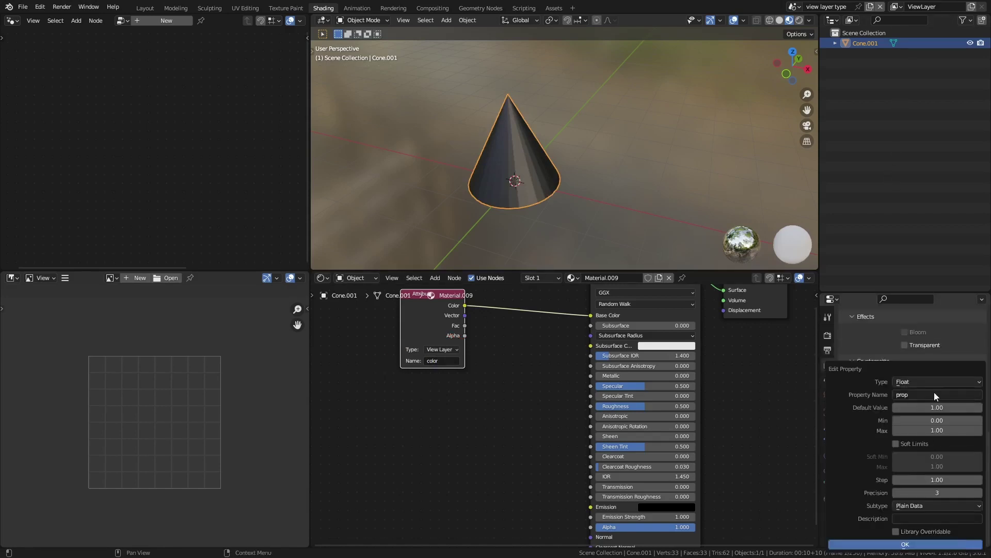
pyautogui.write('Color')
pyautogui.click(934, 381)
pyautogui.click(933, 402)
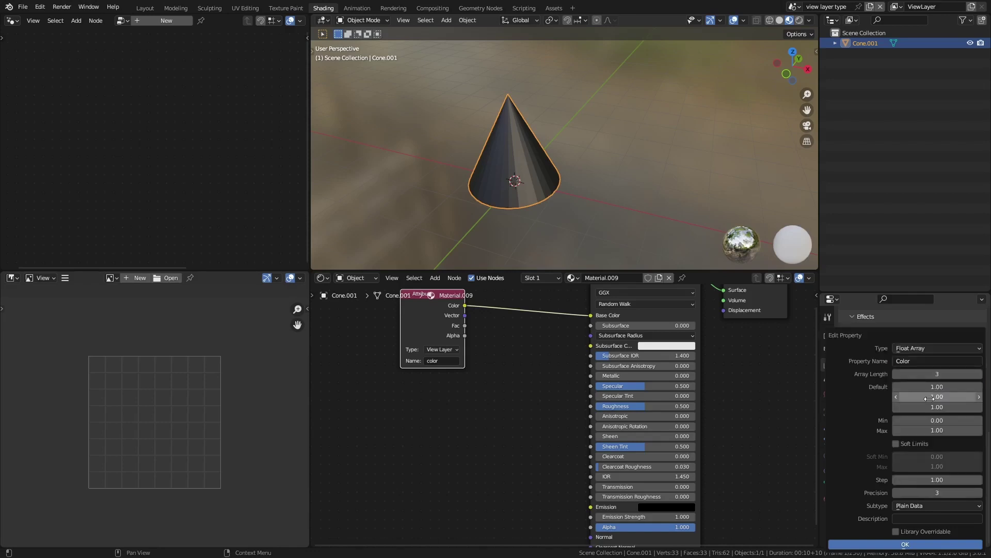
pyautogui.click(937, 505)
pyautogui.click(919, 469)
pyautogui.click(925, 548)
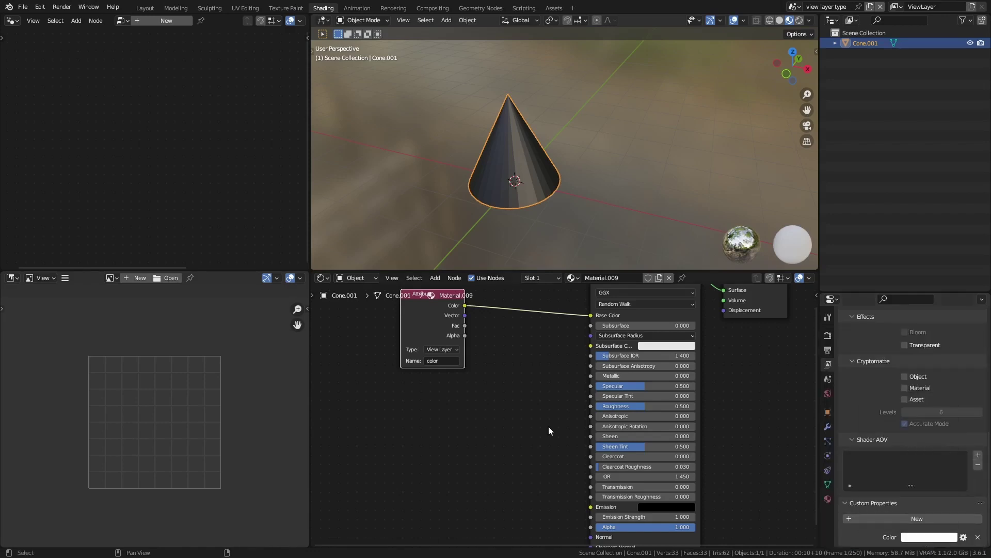
# Step: Rename the attribute to Color and set the view layer's Color property to blue
pyautogui.click(450, 360)
pyautogui.write('Color')
pyautogui.press('Return')
pyautogui.click(930, 537)
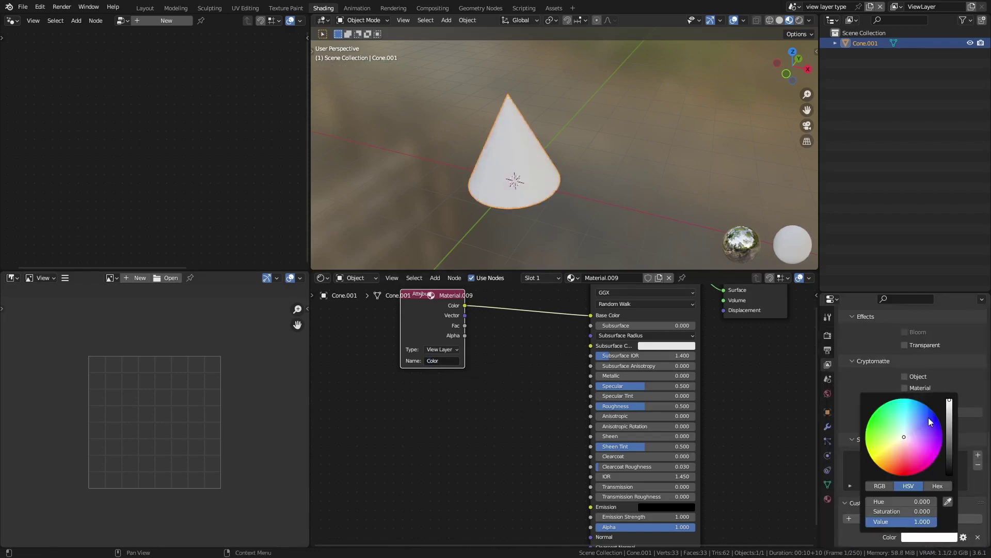
pyautogui.click(888, 385)
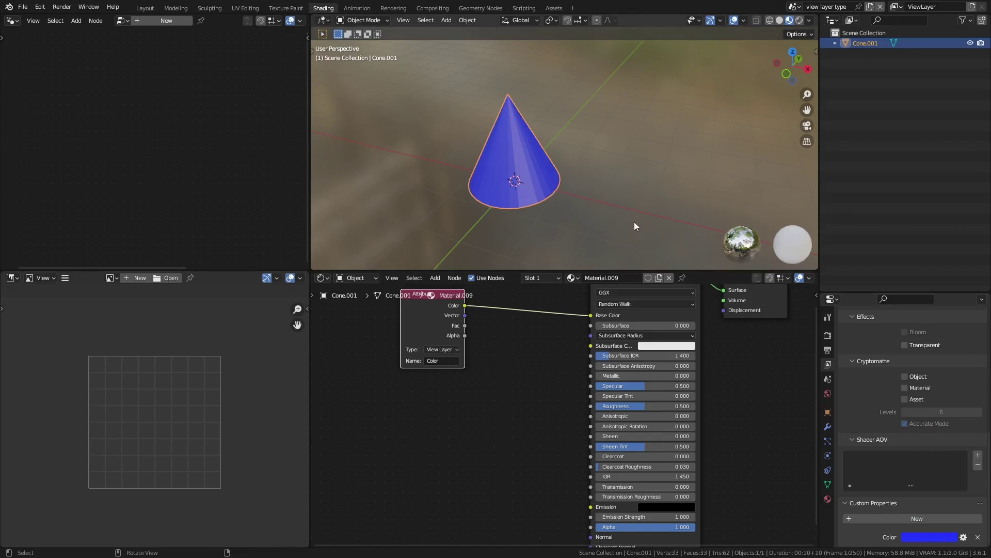
pyautogui.moveTo(634, 217); pyautogui.dragTo(625, 183, button='middle')
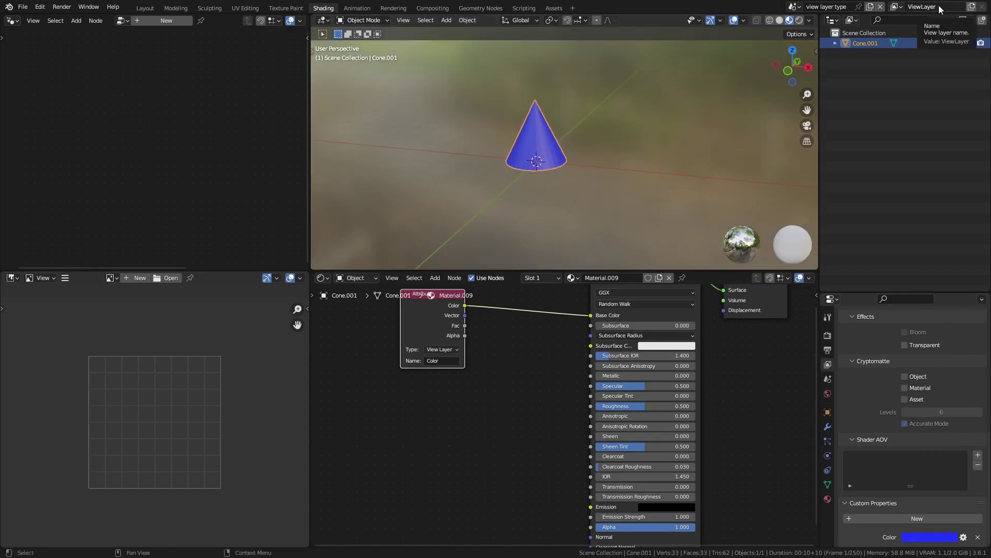
# Step: Create a new view layer with its own Float Array Color property set to red
pyautogui.click(971, 7)
pyautogui.click(951, 30)
pyautogui.scroll(-1, 946, 523)
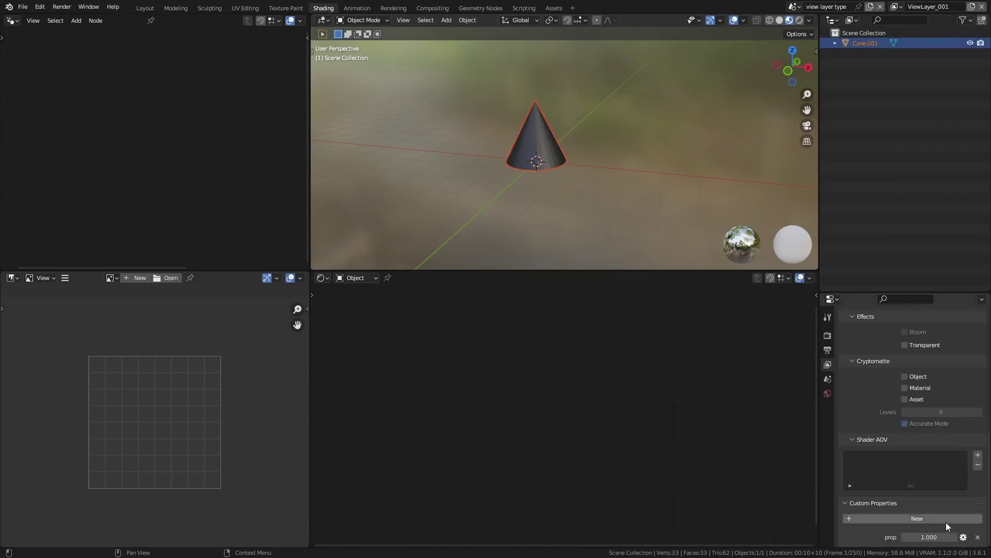
pyautogui.click(946, 522)
pyautogui.click(937, 382)
pyautogui.click(944, 401)
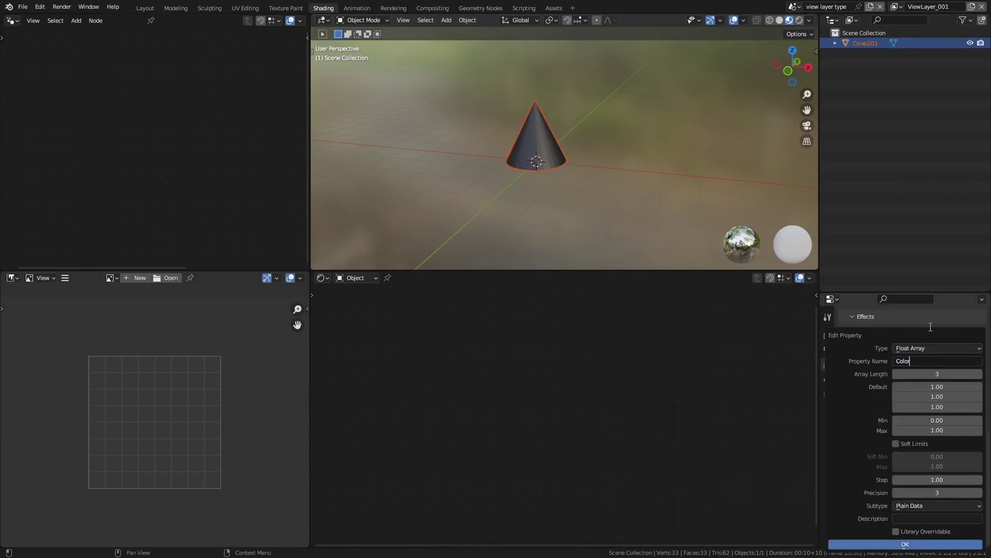
pyautogui.click(905, 544)
pyautogui.click(917, 460)
pyautogui.moveTo(916, 460); pyautogui.dragTo(910, 471)
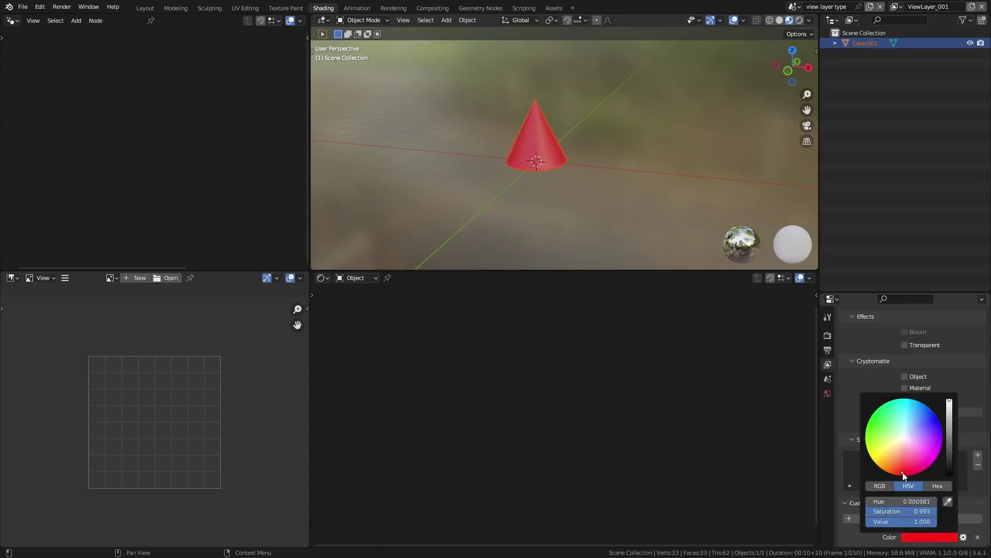
# Step: Switch between ViewLayer and ViewLayer_001 to compare blue and red cones, then add a plane
pyautogui.click(897, 6)
pyautogui.click(793, 22)
pyautogui.click(897, 6)
pyautogui.click(890, 32)
pyautogui.click(897, 6)
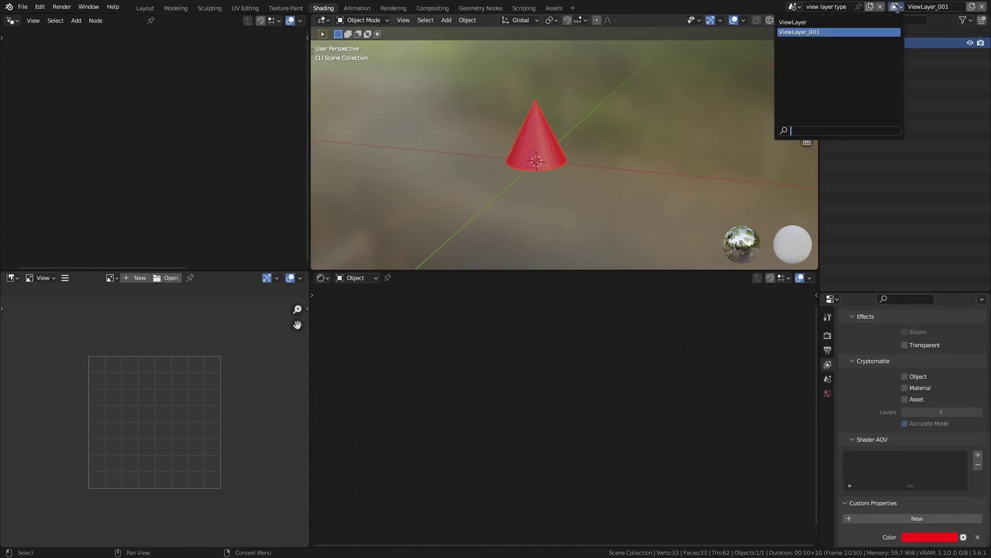
pyautogui.click(890, 22)
pyautogui.moveTo(563, 129); pyautogui.dragTo(582, 148, button='middle')
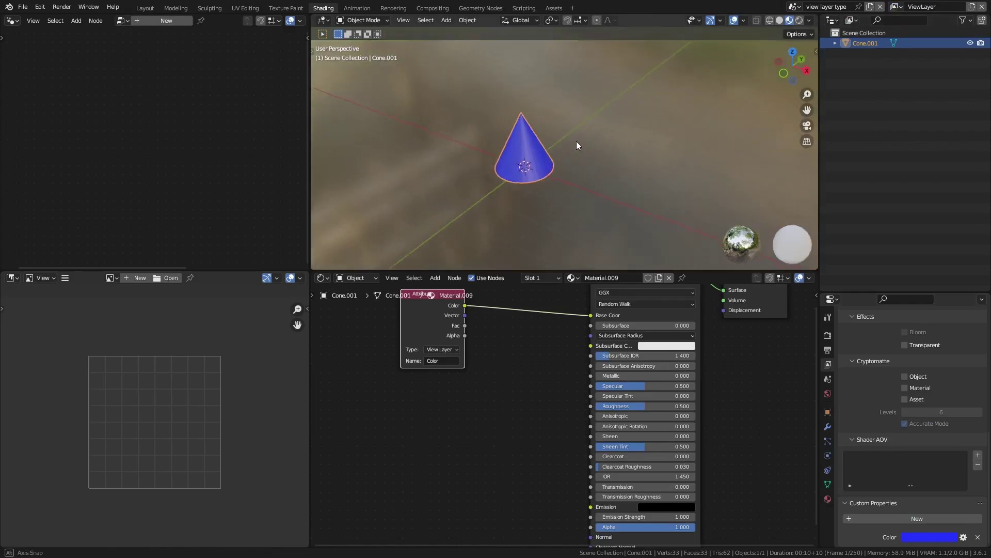
pyautogui.click(896, 6)
pyautogui.click(889, 32)
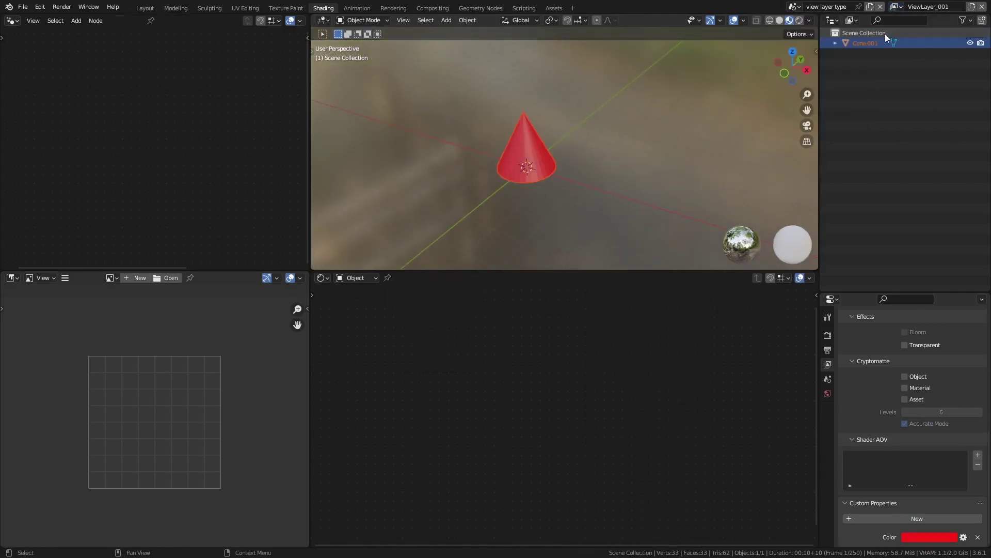
pyautogui.click(897, 6)
pyautogui.click(888, 23)
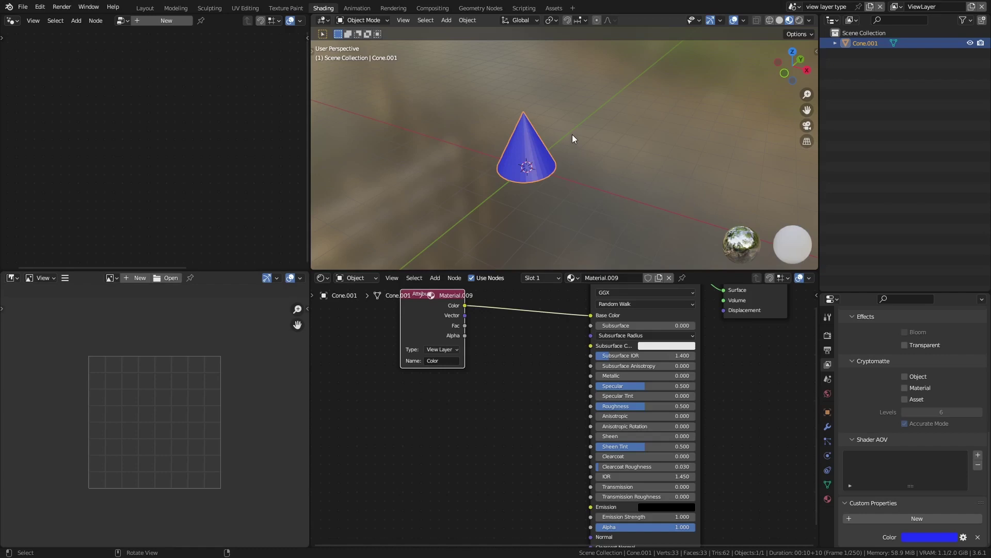
pyautogui.click(571, 169)
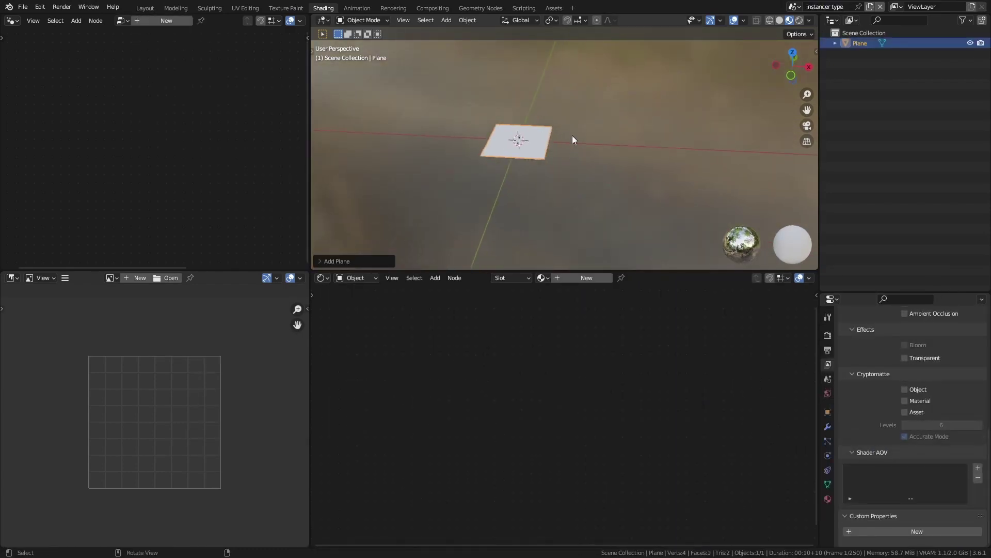
# Step: Add a monkey beside the plane, scaled to about 40% and raised above the ground
pyautogui.keyDown('shift'); pyautogui.rightClick(610, 147); pyautogui.keyUp('shift')
pyautogui.hotkey('shift', 'a')
pyautogui.click(651, 195)
pyautogui.press('s')
pyautogui.click(626, 107)
pyautogui.click(538, 117)
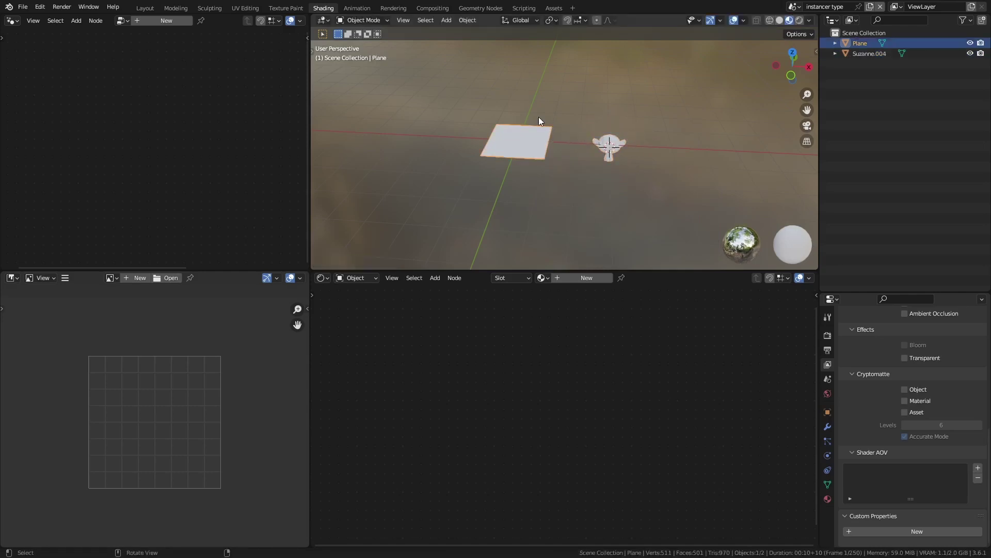
pyautogui.click(612, 146)
pyautogui.press('g')
pyautogui.press('z')
pyautogui.click(618, 140)
pyautogui.moveTo(618, 140); pyautogui.dragTo(610, 144, button='middle')
pyautogui.click(526, 145)
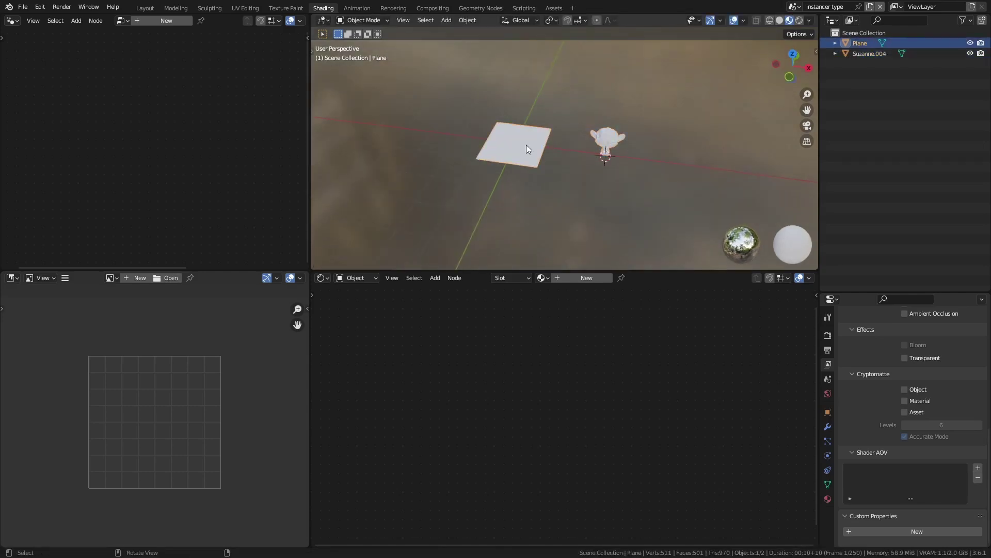
# Step: Give the Plane a Float Array, Linear Color custom property named parent_color
pyautogui.click(828, 412)
pyautogui.click(918, 530)
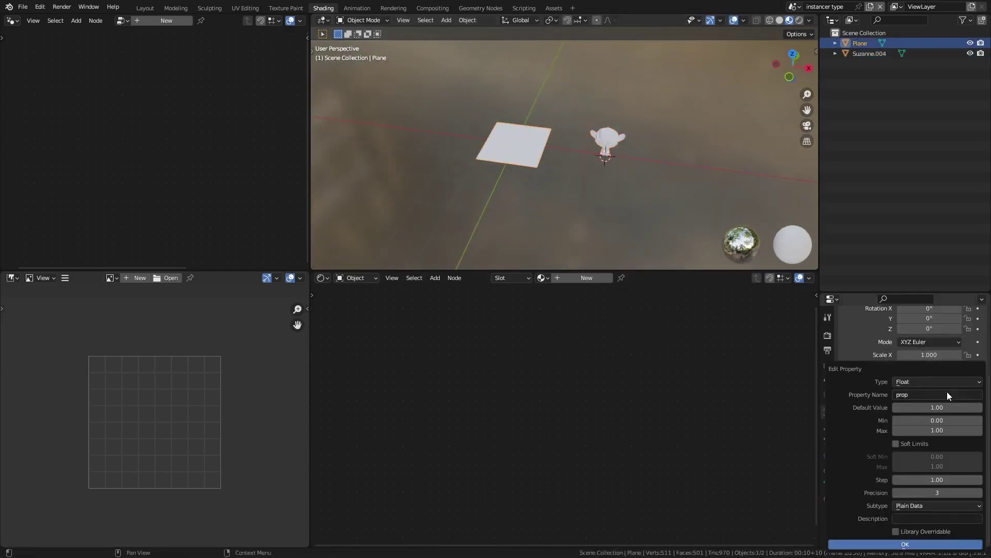
pyautogui.click(939, 395)
pyautogui.write('Co')
pyautogui.write('parent_color')
pyautogui.click(937, 382)
pyautogui.click(924, 403)
pyautogui.click(930, 505)
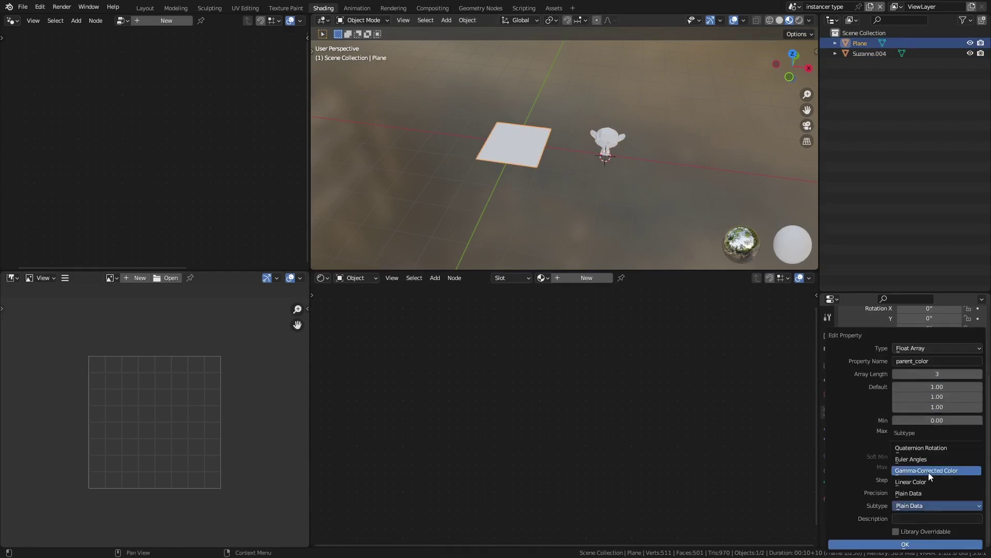
pyautogui.click(929, 472)
pyautogui.click(917, 544)
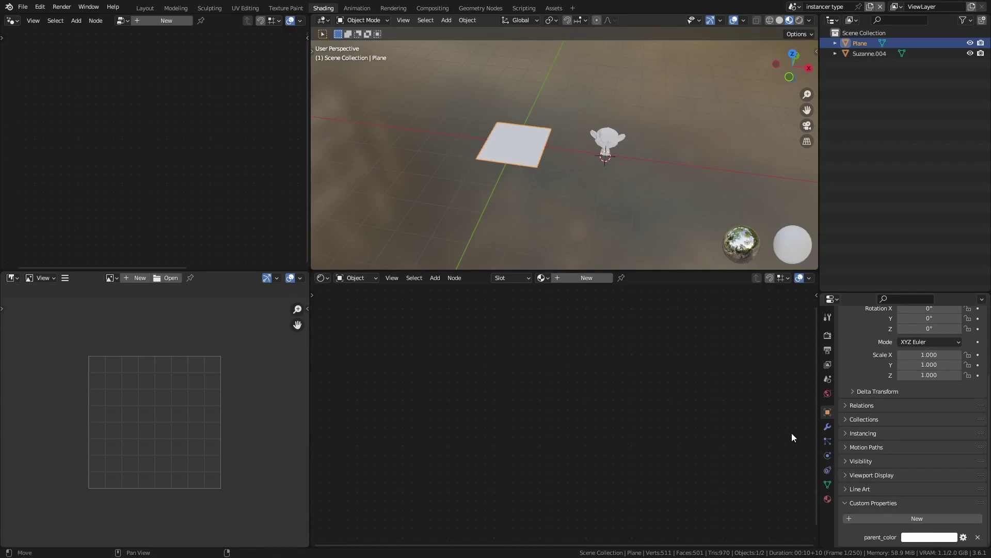
# Step: Add an Instancer Attribute node to Suzanne.004's material and link its Color to Base Color
pyautogui.click(614, 155)
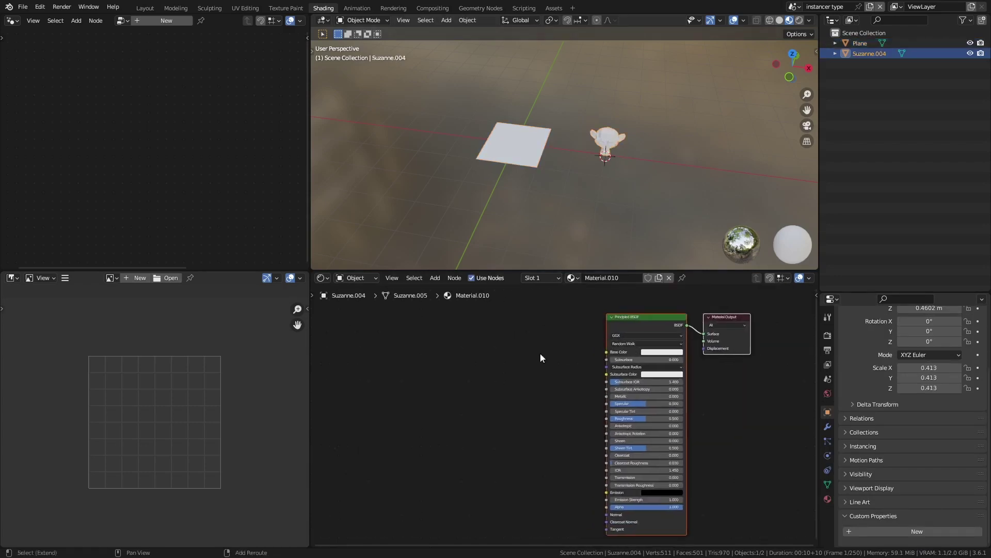
pyautogui.hotkey('shift', 'a')
pyautogui.click(548, 209)
pyautogui.hotkey('ctrl', 'z')
pyautogui.hotkey('shift', 'a')
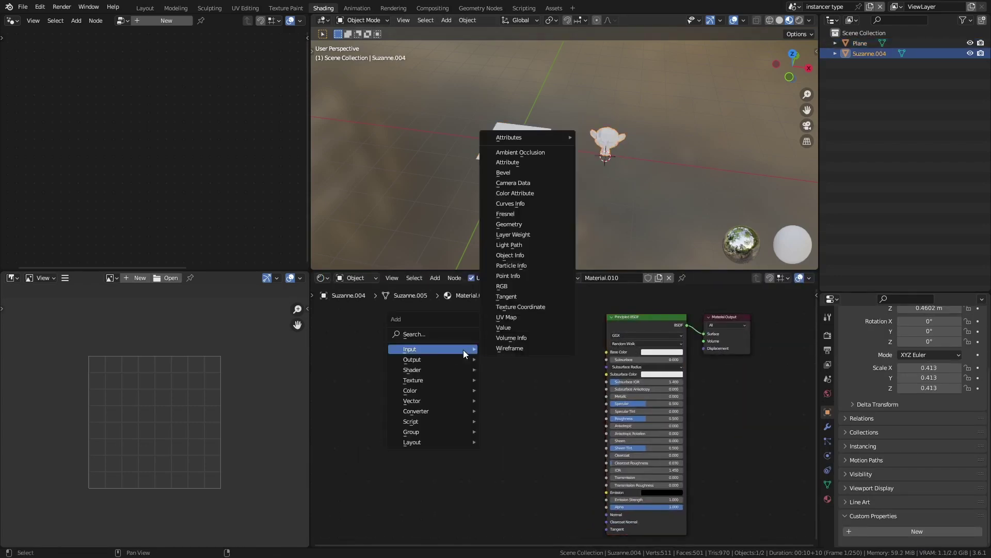
pyautogui.click(516, 183)
pyautogui.scroll(2, 472, 357)
pyautogui.click(472, 358)
pyautogui.moveTo(476, 394); pyautogui.dragTo(486, 419, button='middle')
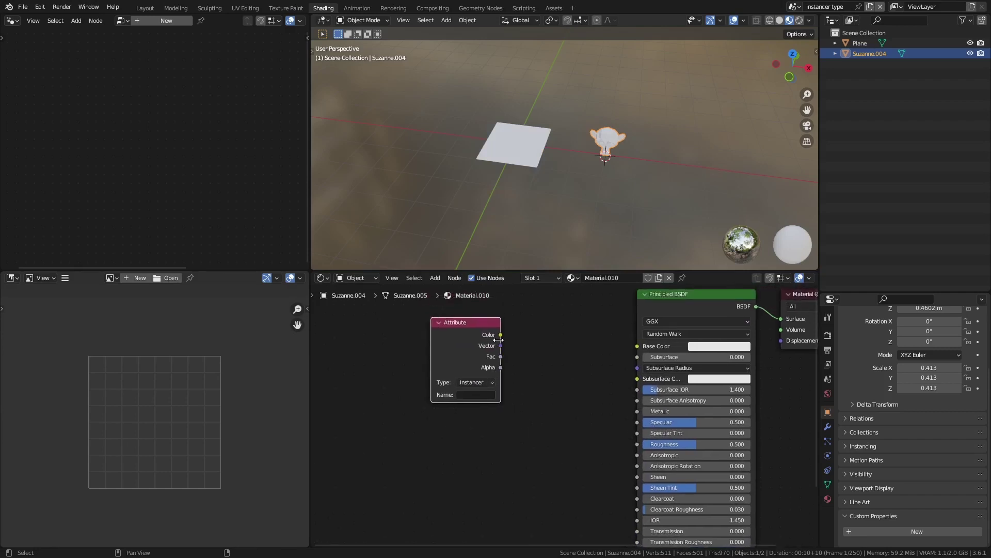
pyautogui.moveTo(501, 335); pyautogui.dragTo(638, 346)
pyautogui.click(488, 395)
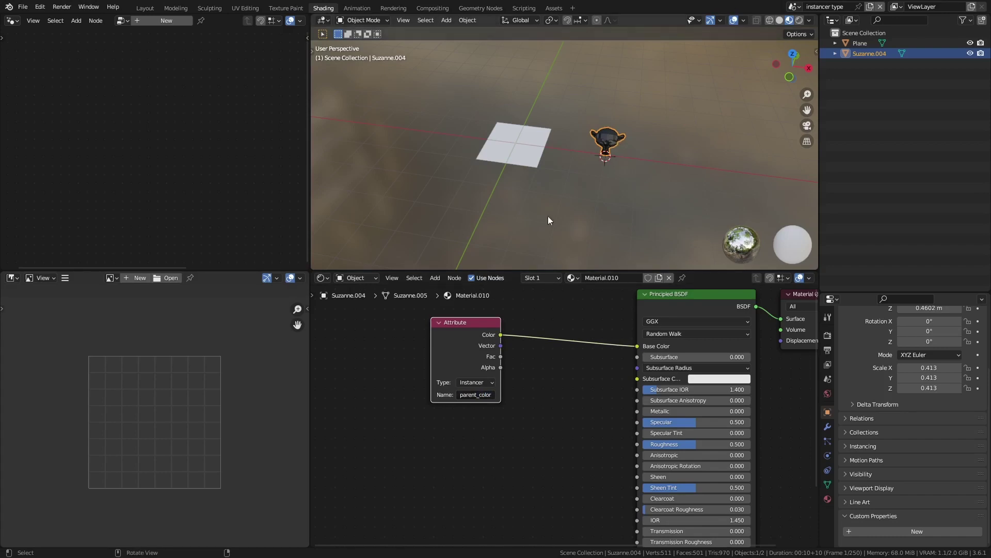
# Step: Create a new geometry node group on the Plane in the Geometry Nodes workspace
pyautogui.click(486, 9)
pyautogui.click(576, 191)
pyautogui.scroll(5, 577, 181)
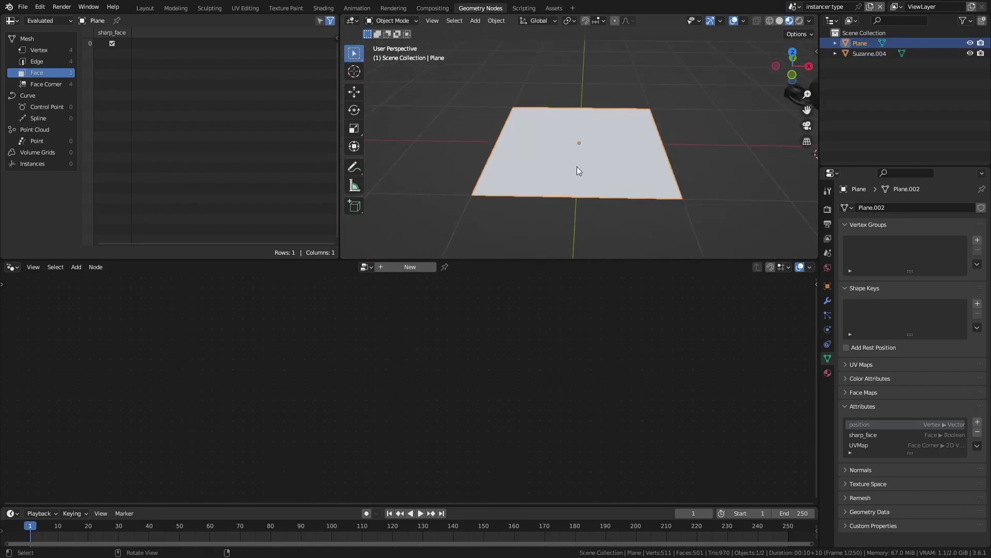
pyautogui.scroll(-6, 584, 162)
pyautogui.moveTo(595, 158); pyautogui.dragTo(592, 156, button='middle')
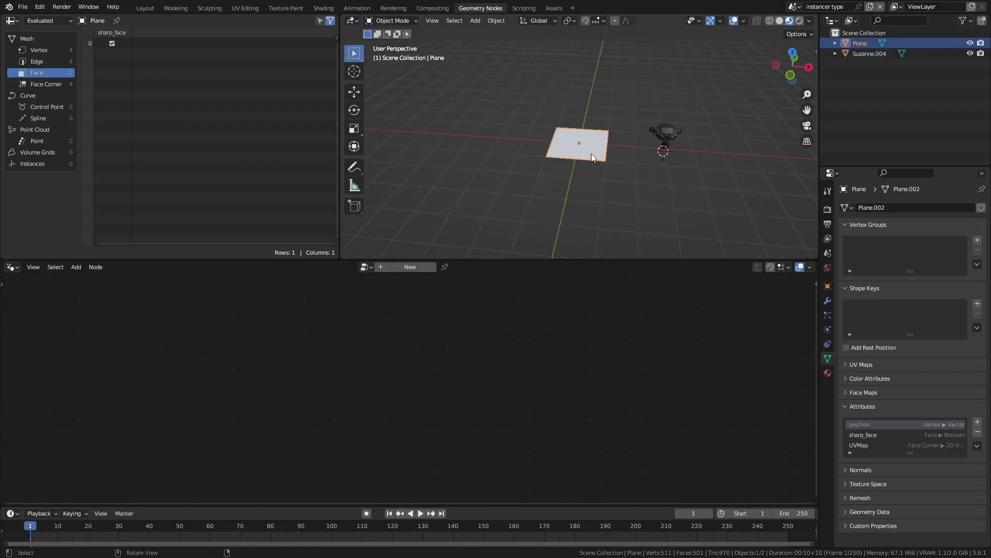
pyautogui.click(409, 267)
pyautogui.moveTo(362, 338); pyautogui.dragTo(301, 328)
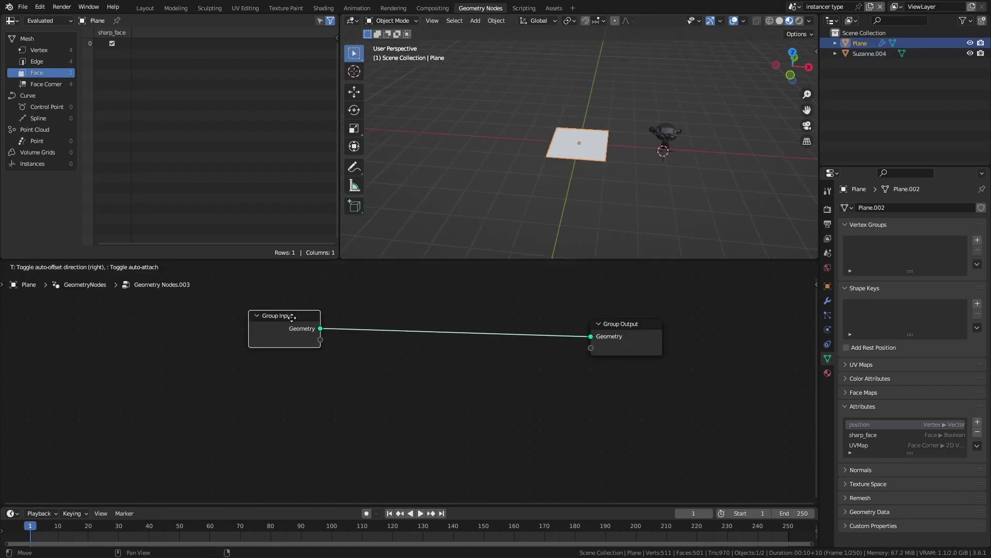
# Step: Add Instance on Points and an Object Info node for Suzanne.004, feeding its geometry into Instance
pyautogui.hotkey('shift', 'a')
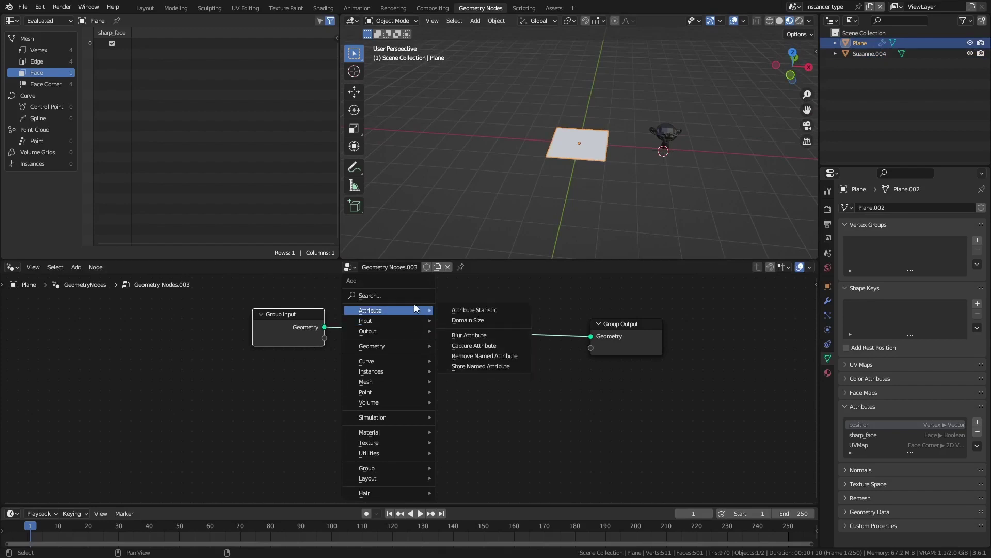
pyautogui.write('in')
pyautogui.press('Down')
pyautogui.press('Down')
pyautogui.press('Down')
pyautogui.press('Return')
pyautogui.hotkey('shift', 'a')
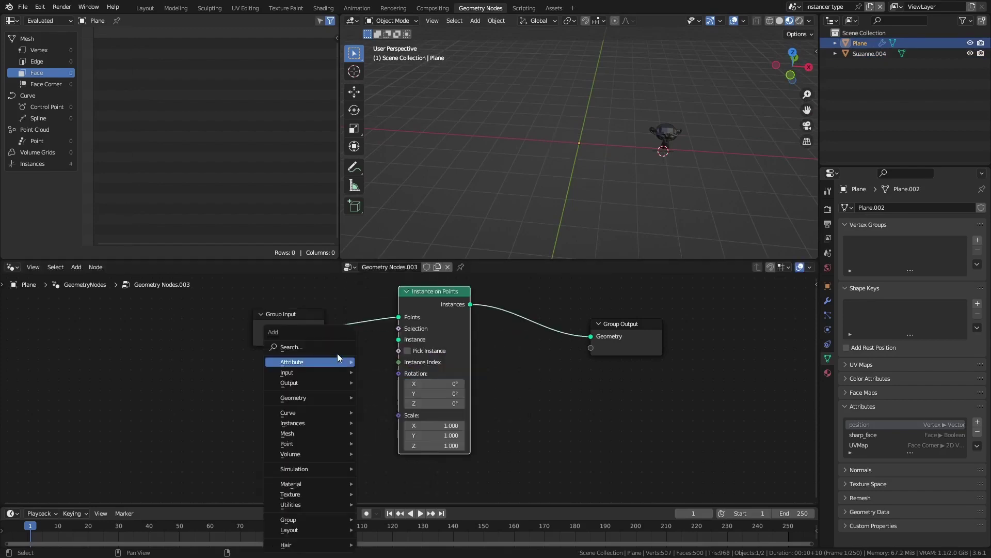
pyautogui.write('objec')
pyautogui.press('Return')
pyautogui.click(270, 379)
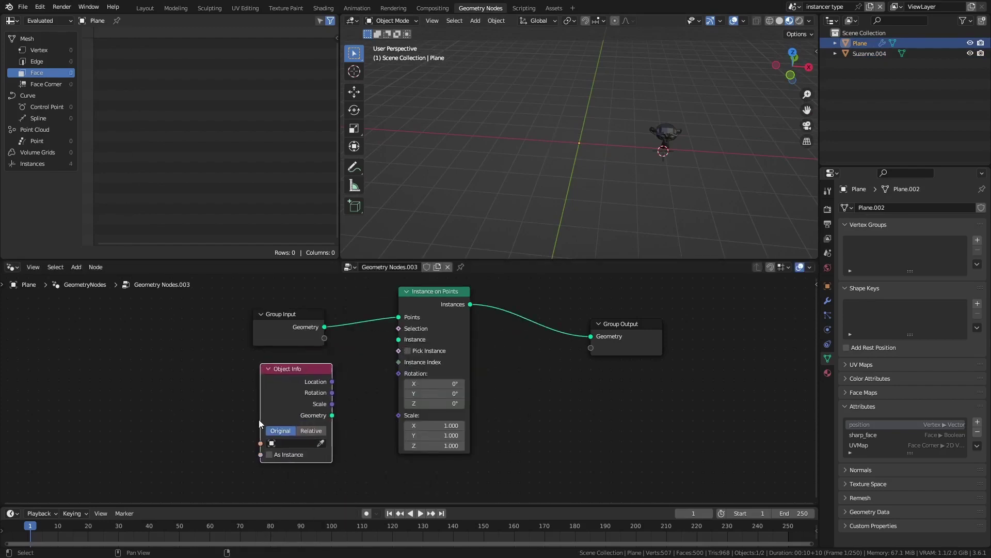
pyautogui.click(321, 443)
pyautogui.click(665, 132)
pyautogui.moveTo(332, 415); pyautogui.dragTo(398, 339)
# Step: Set the monkey instances to scale 0.510 and X rotation -41.2°
pyautogui.moveTo(436, 425); pyautogui.dragTo(419, 446)
pyautogui.moveTo(434, 383)
pyautogui.mouseDown()
pyautogui.moveTo(444, 383)
pyautogui.moveTo(413, 383)
pyautogui.mouseUp()
pyautogui.click(666, 133)
pyautogui.hotkey('ctrl', 'z')
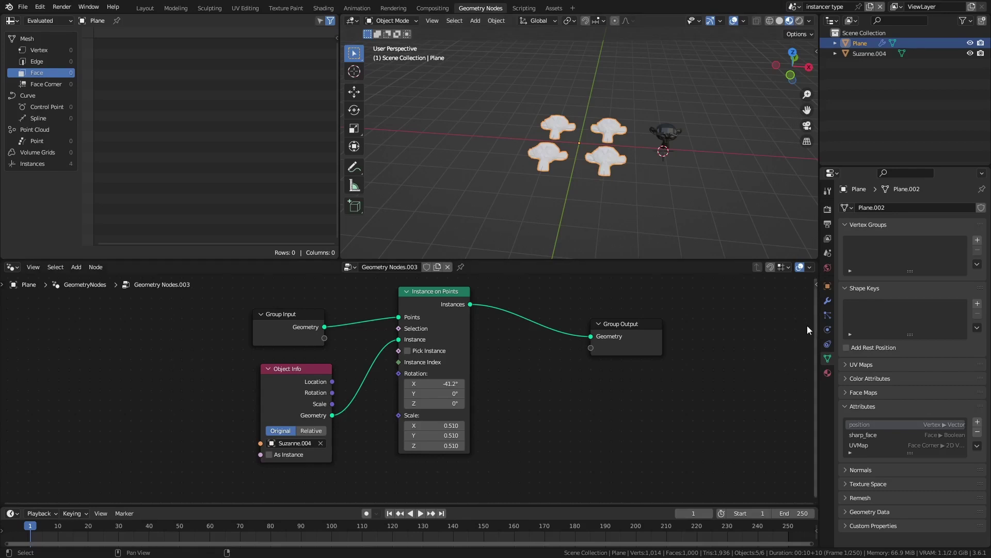
pyautogui.click(827, 286)
# Step: Try blue, green and purple for parent_color, settle on red, then view Suzanne.004's material
pyautogui.click(948, 502)
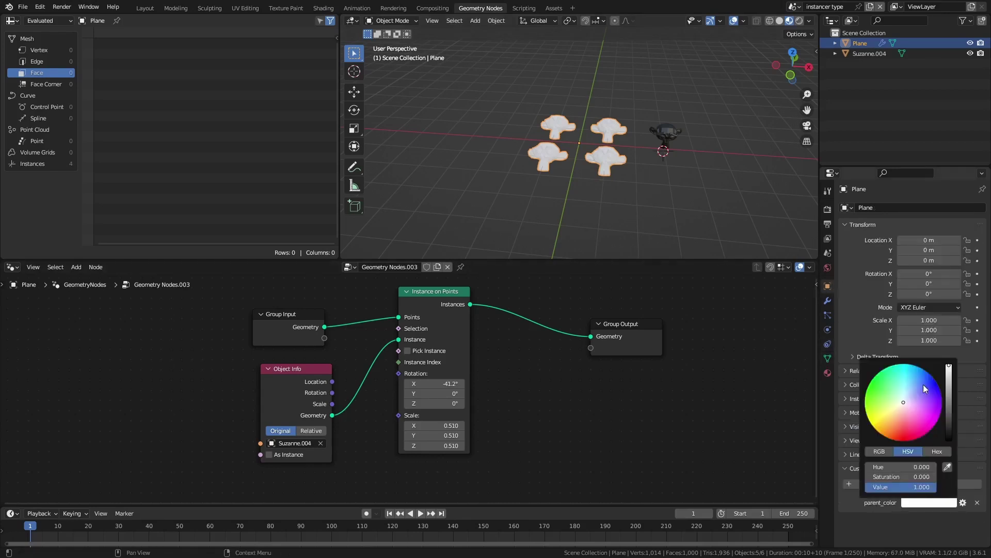
pyautogui.click(936, 392)
pyautogui.click(880, 384)
pyautogui.click(928, 400)
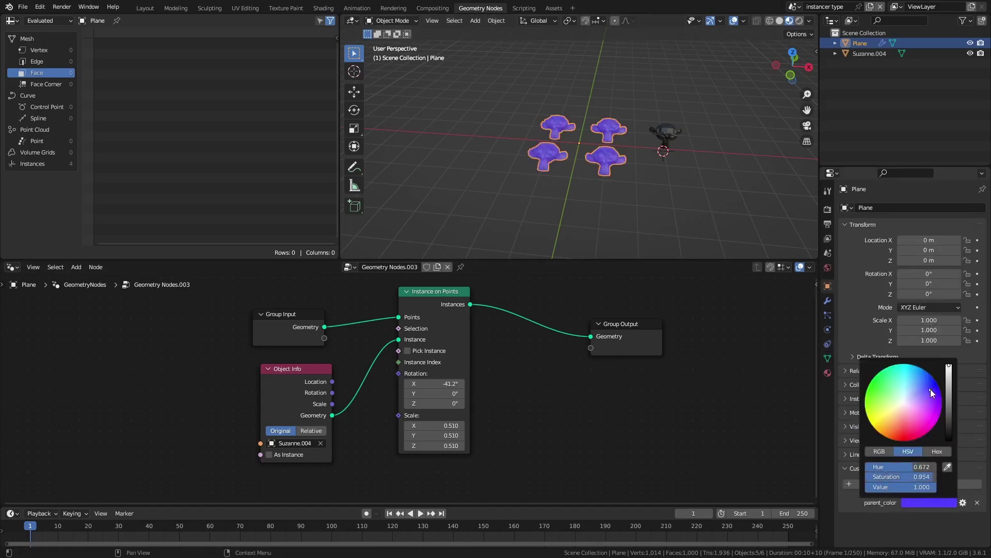
pyautogui.click(904, 435)
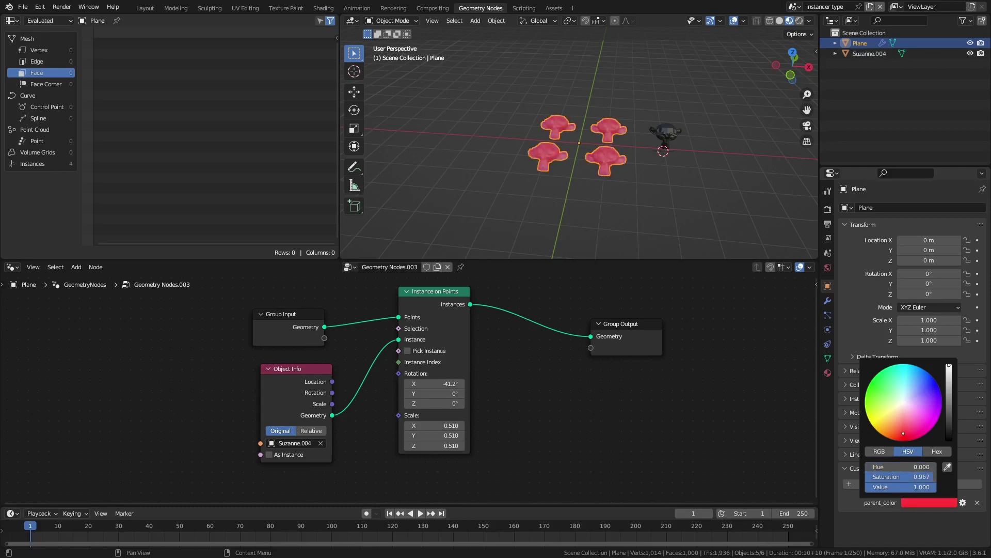
pyautogui.scroll(2, 639, 174)
pyautogui.click(698, 144)
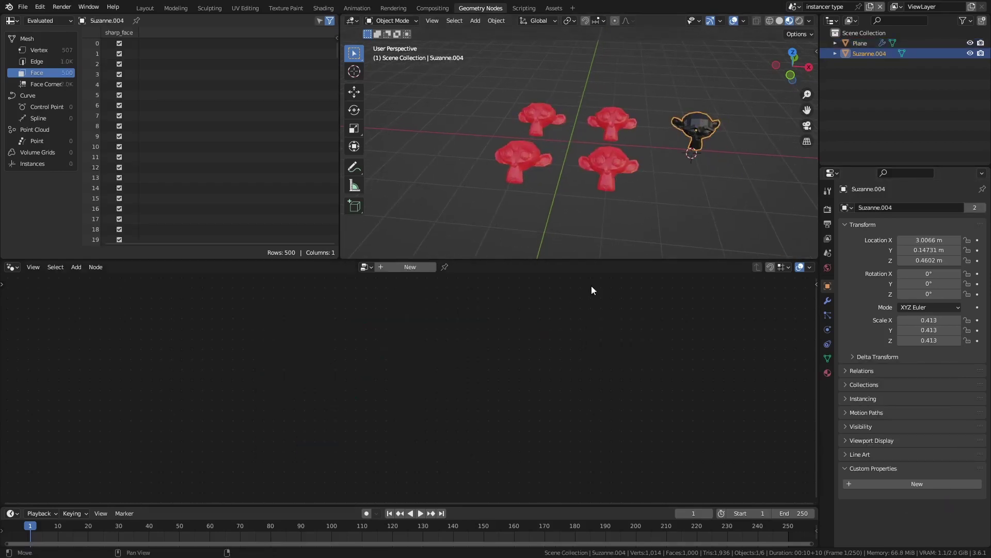
pyautogui.click(828, 373)
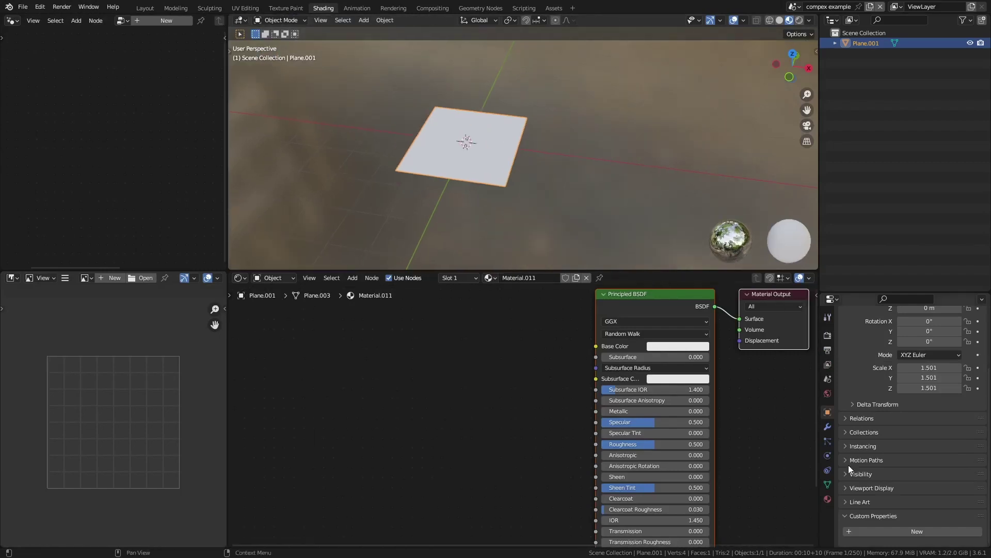
# Step: Add a DorColor float array colour property and a BGColor property, making DorColor red
pyautogui.click(961, 533)
pyautogui.write('opacity')
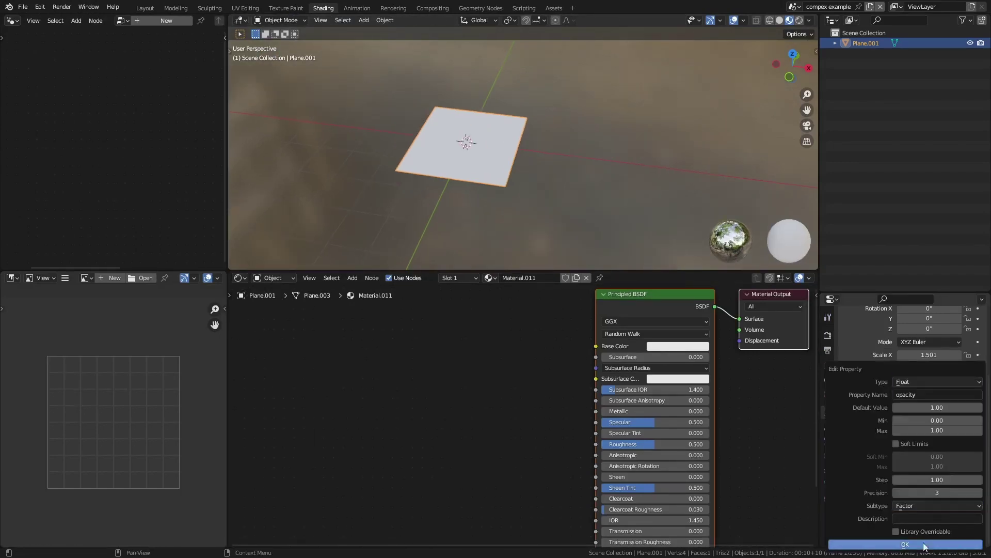
pyautogui.click(934, 382)
pyautogui.click(924, 361)
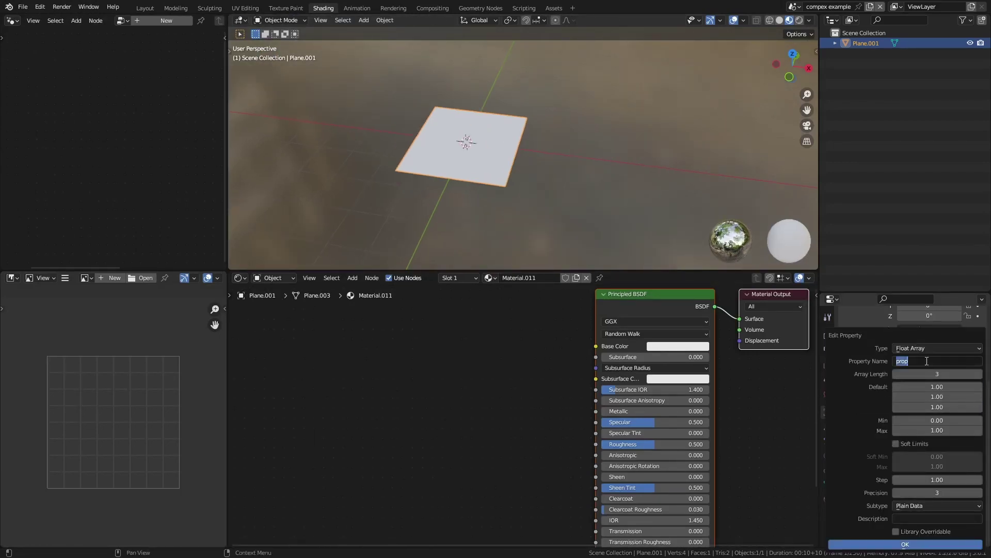
pyautogui.write('DorColor')
pyautogui.press('Return')
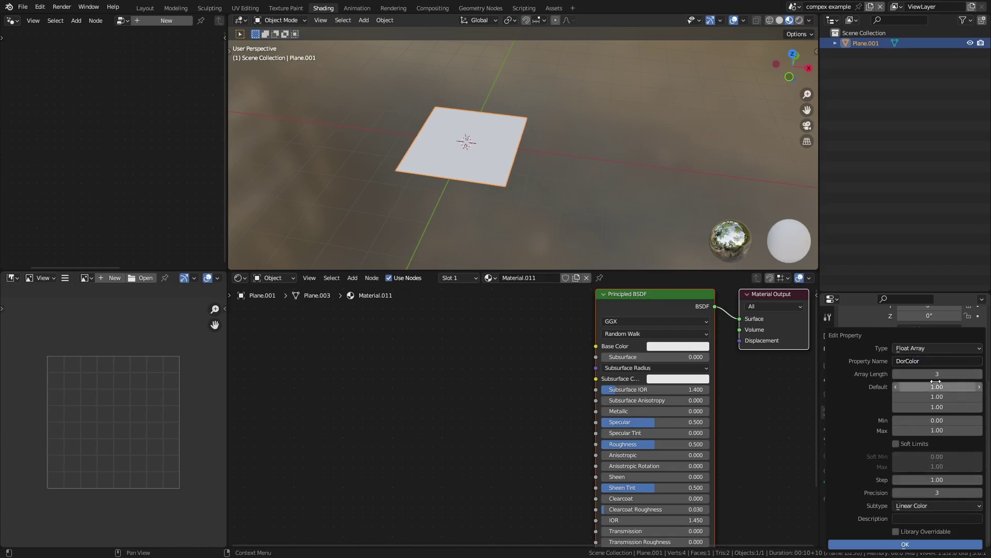
pyautogui.click(909, 544)
pyautogui.click(931, 506)
pyautogui.press('Escape')
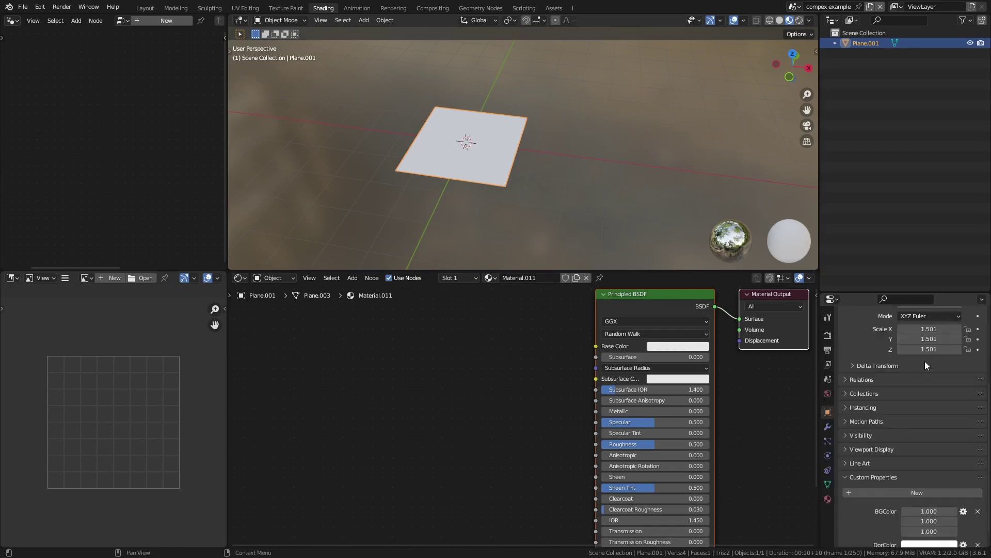
pyautogui.scroll(-2, 924, 361)
pyautogui.click(929, 524)
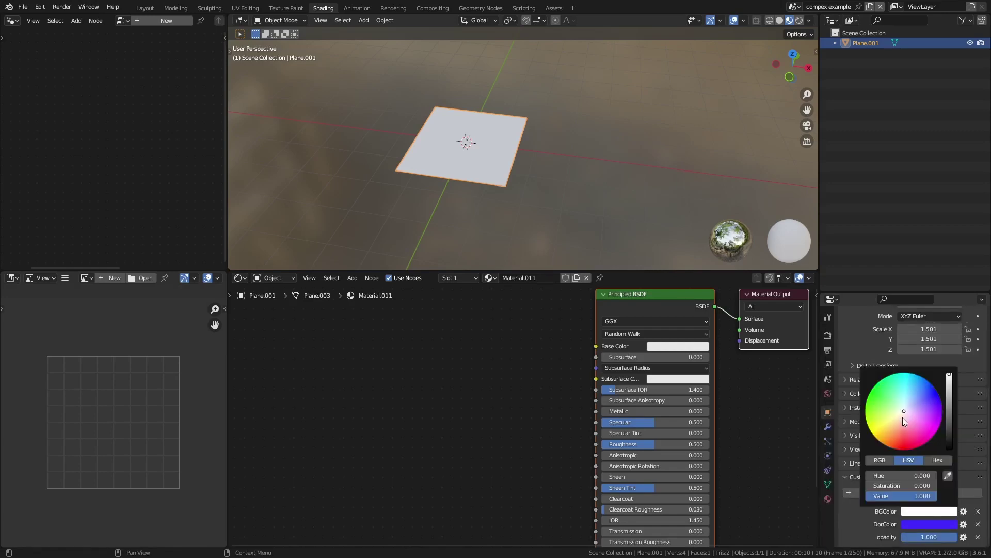
pyautogui.moveTo(479, 341); pyautogui.dragTo(511, 363, button='middle')
pyautogui.scroll(-1, 925, 419)
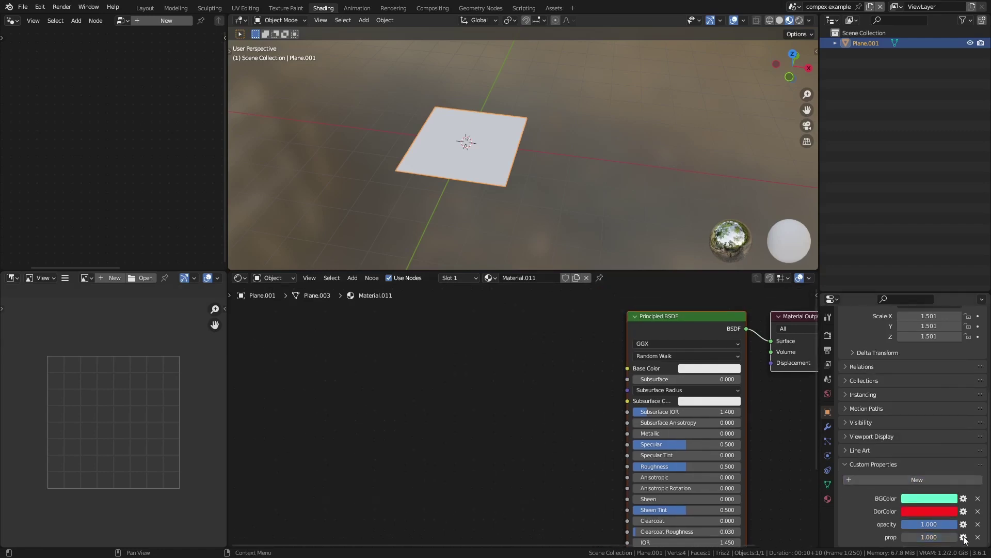
# Step: Add a float array custom property named rotation with the Euler Angles subtype
pyautogui.click(964, 498)
pyautogui.click(934, 382)
pyautogui.click(934, 394)
pyautogui.click(937, 361)
pyautogui.write('rotation')
pyautogui.click(929, 506)
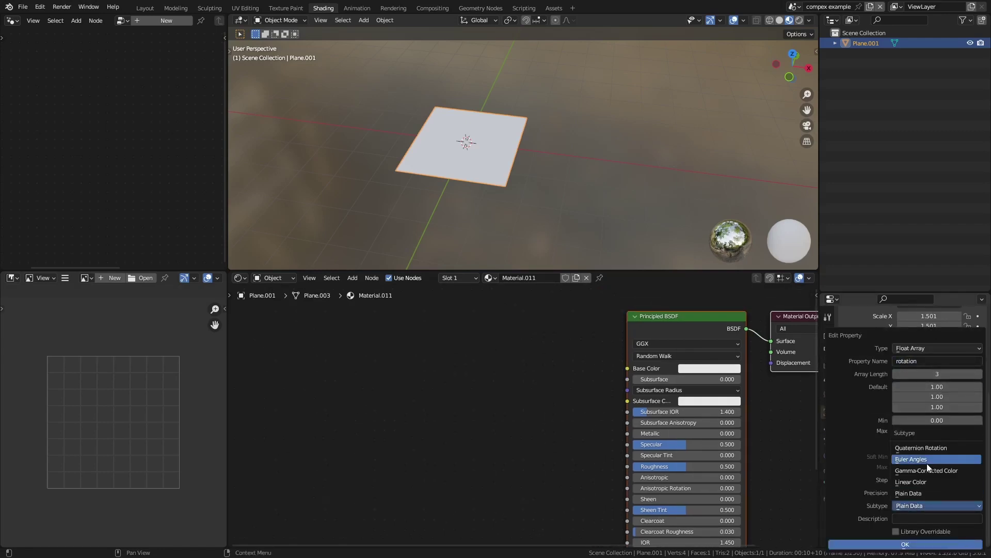
pyautogui.click(928, 463)
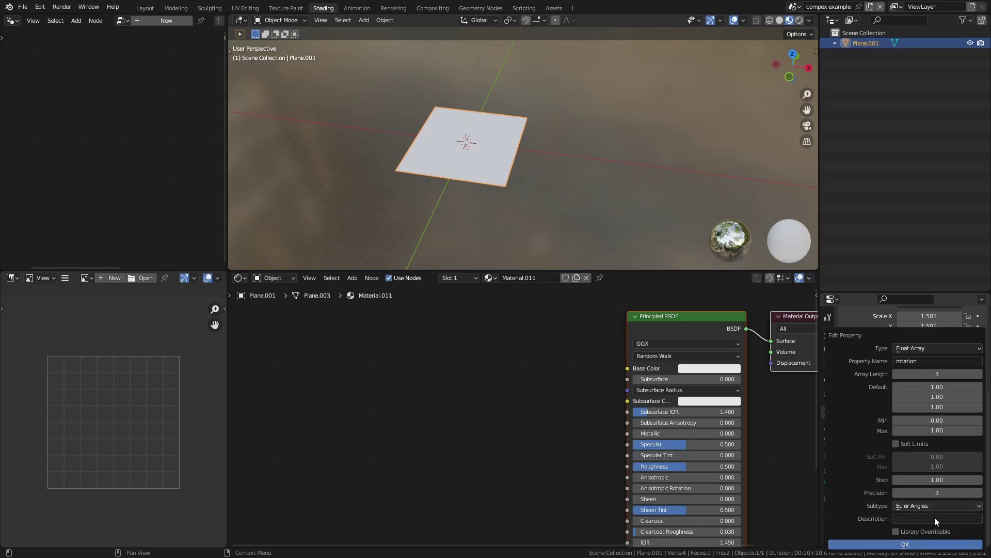
pyautogui.press('Return')
pyautogui.click(935, 514)
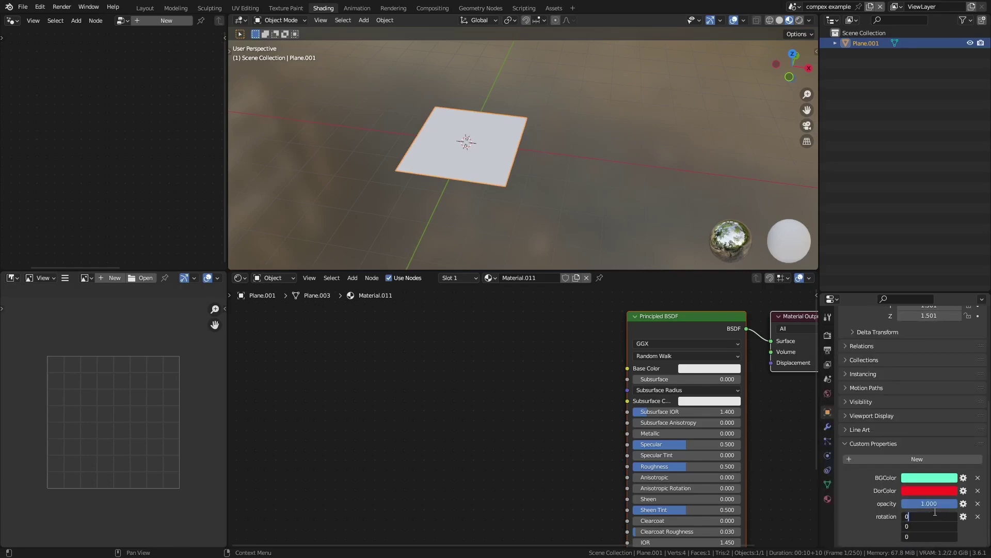
pyautogui.press('Escape')
pyautogui.scroll(-2, 530, 348)
pyautogui.hotkey('shift', 'a')
# Step: Add a Spherical Gradient Texture stretched by Mapping scale 0.16, 0.87, 0.87 into a narrow ellipse
pyautogui.click(578, 293)
pyautogui.click(498, 395)
pyautogui.click(497, 405)
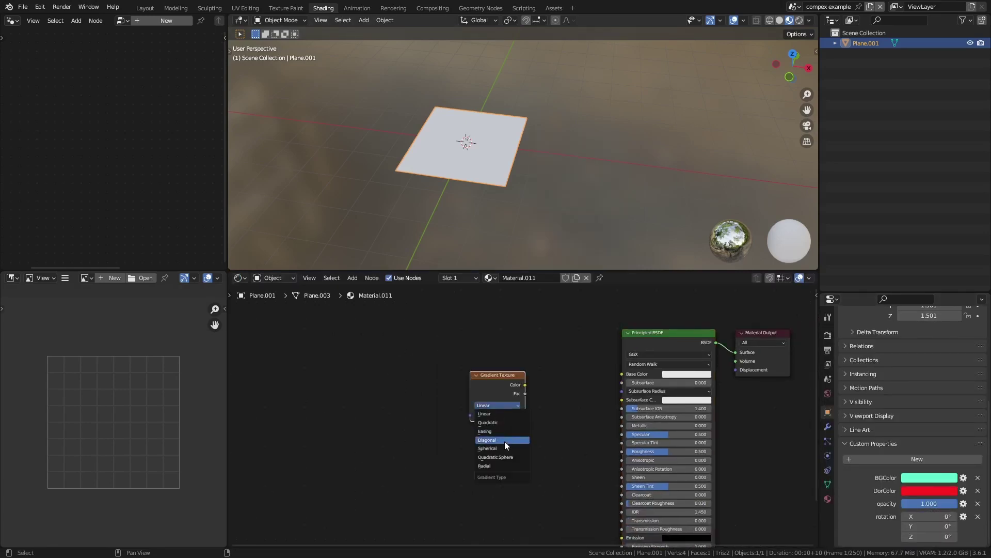
pyautogui.moveTo(435, 480); pyautogui.dragTo(460, 480)
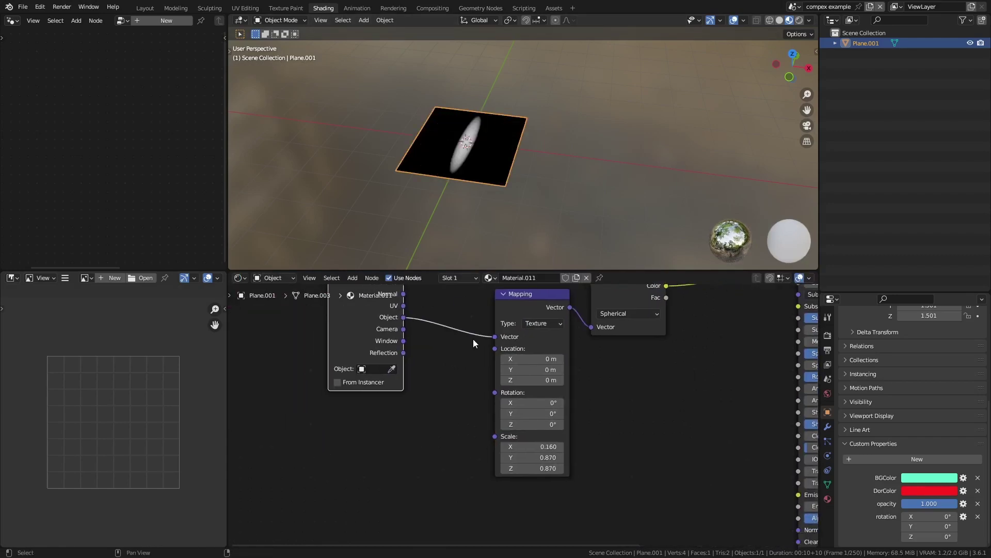
# Step: Mix the gradient through a Mix Color node with an Object DorColor attribute in B, then duplicate the attribute
pyautogui.moveTo(334, 341); pyautogui.dragTo(353, 299)
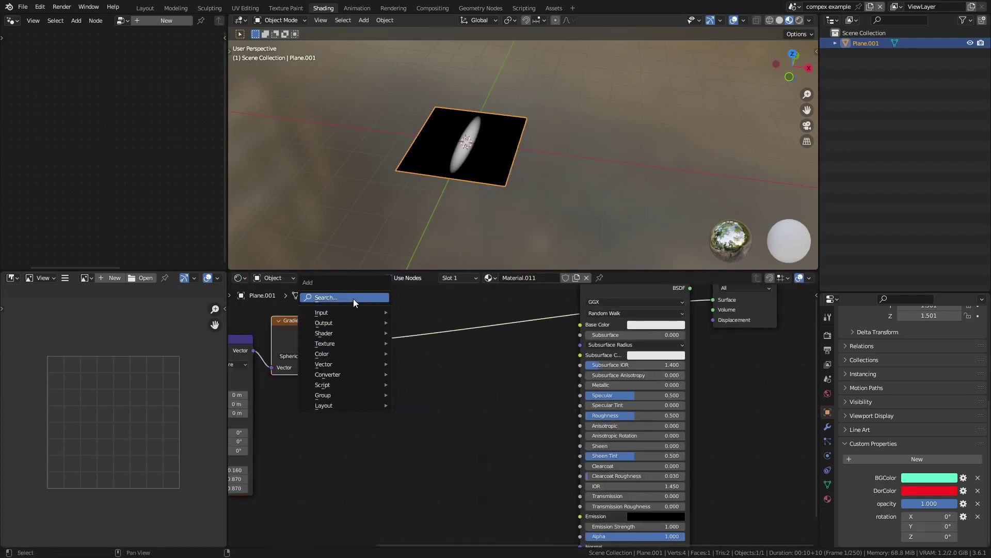
pyautogui.write('mix')
pyautogui.click(394, 327)
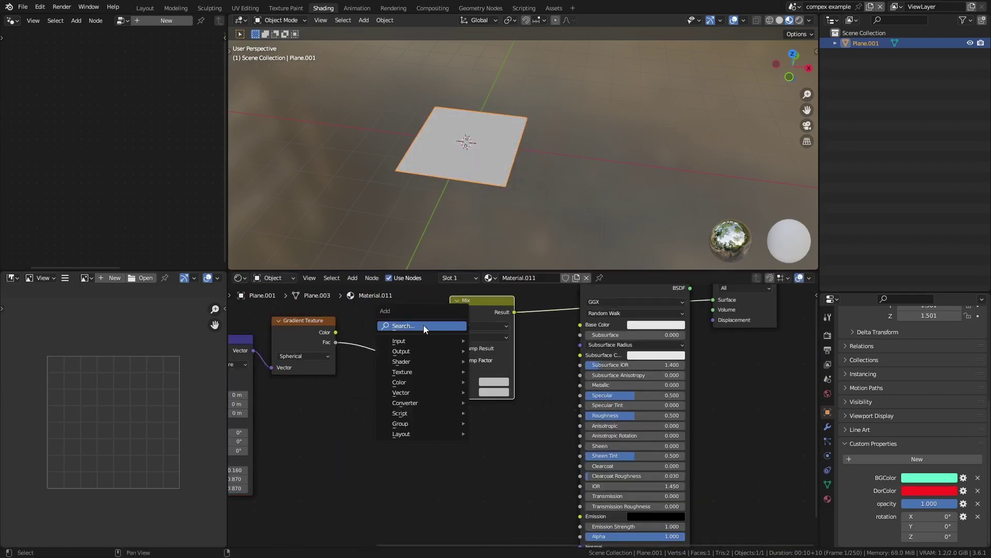
pyautogui.click(411, 405)
pyautogui.write('Dor')
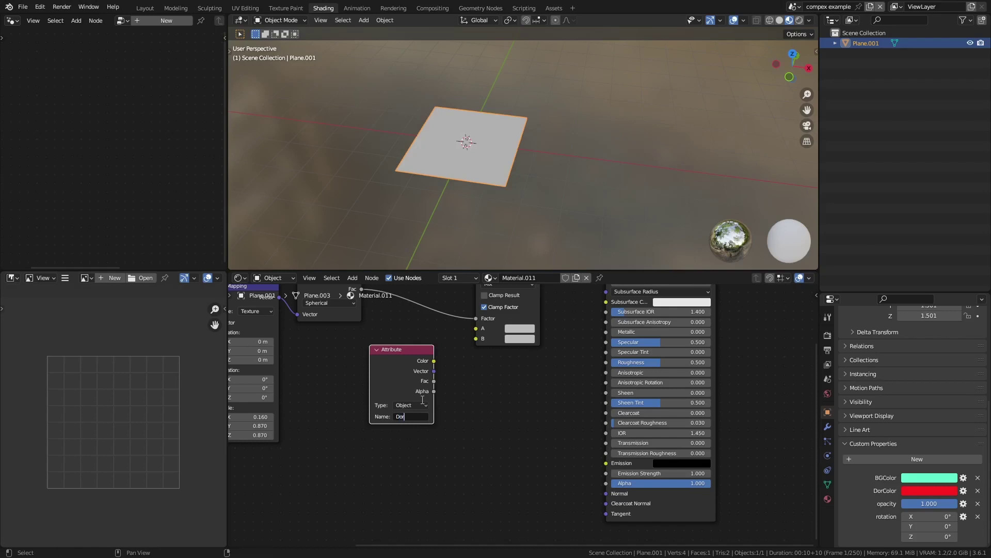
pyautogui.write('Color')
pyautogui.press('Return')
pyautogui.moveTo(421, 401); pyautogui.dragTo(456, 376)
pyautogui.hotkey('shift', 'd')
pyautogui.click(356, 490)
pyautogui.click(447, 503)
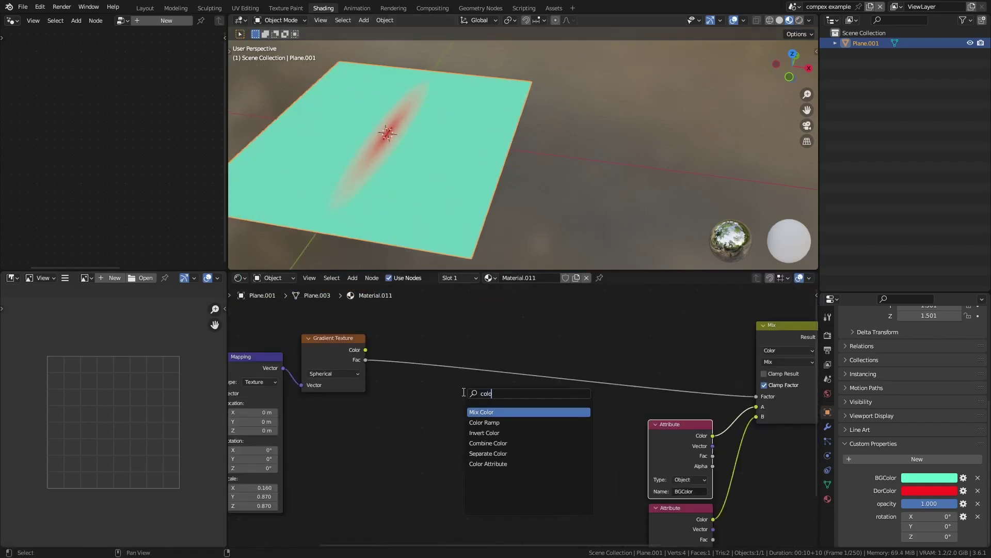
# Step: Insert a Color Ramp between the gradient and the Mix node, sharpening the ellipse
pyautogui.click(484, 422)
pyautogui.moveTo(545, 408); pyautogui.dragTo(496, 408)
pyautogui.moveTo(258, 480); pyautogui.dragTo(453, 409, button='middle')
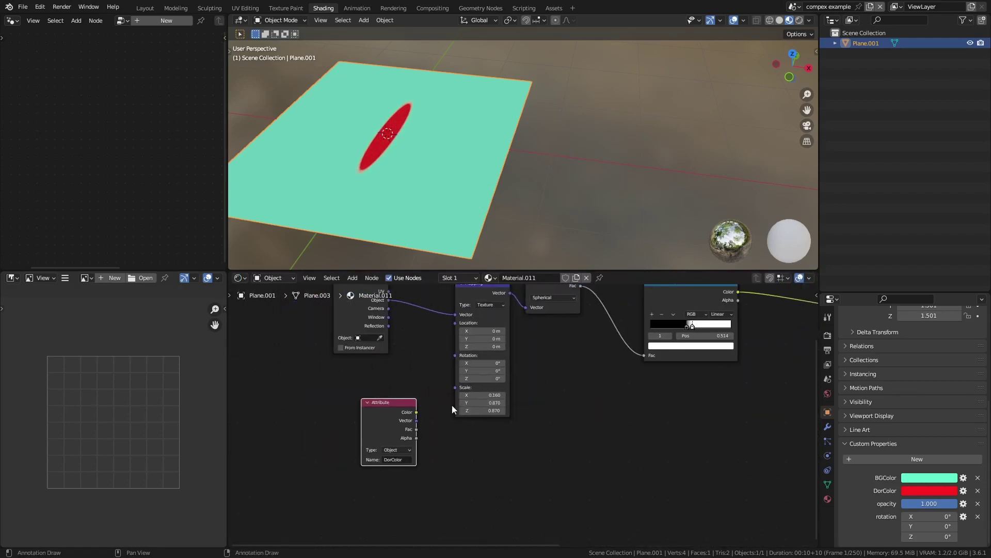
# Step: Add a 'rotation' Attribute node and link its Vector to the Mapping Rotation input
pyautogui.scroll(1, 452, 409)
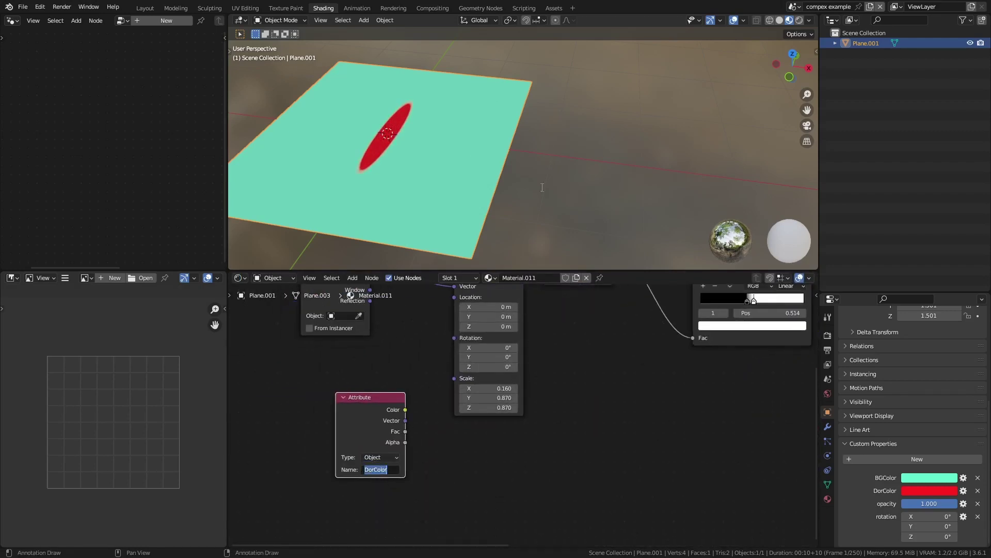
pyautogui.write('rotation')
pyautogui.press('Return')
pyautogui.keyDown('shift'); pyautogui.scroll(2, 410, 447); pyautogui.keyUp('shift')
pyautogui.moveTo(410, 447); pyautogui.dragTo(392, 437)
pyautogui.moveTo(387, 437); pyautogui.dragTo(421, 418)
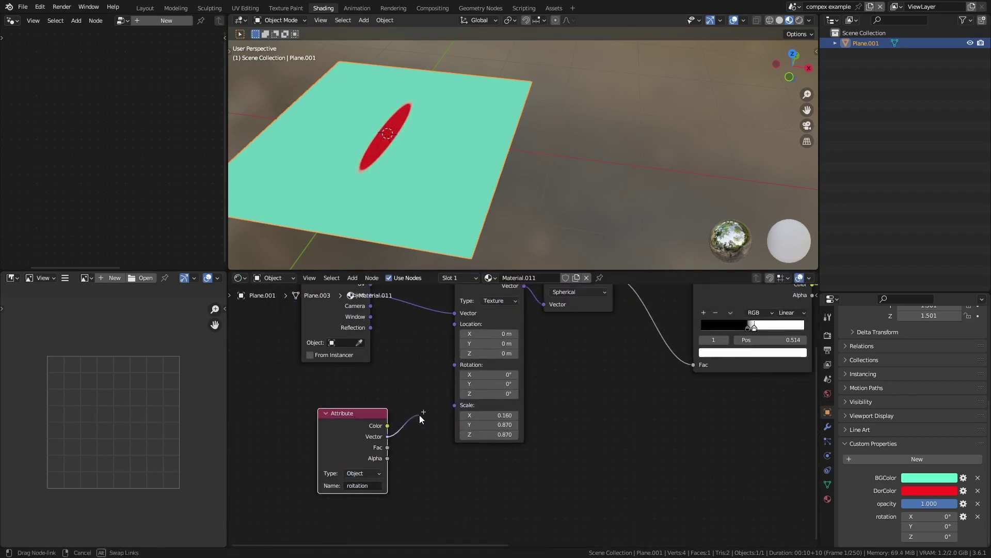
pyautogui.moveTo(438, 375); pyautogui.dragTo(454, 365)
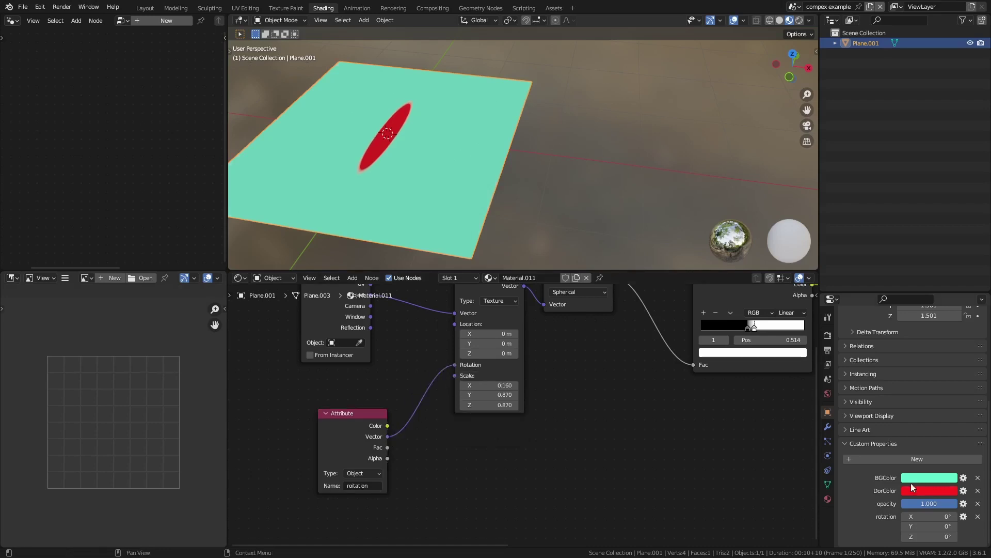
# Step: Set the rotation property's Z to 26.6° and make BGColor magenta
pyautogui.press('BackSpace')
pyautogui.press('Return')
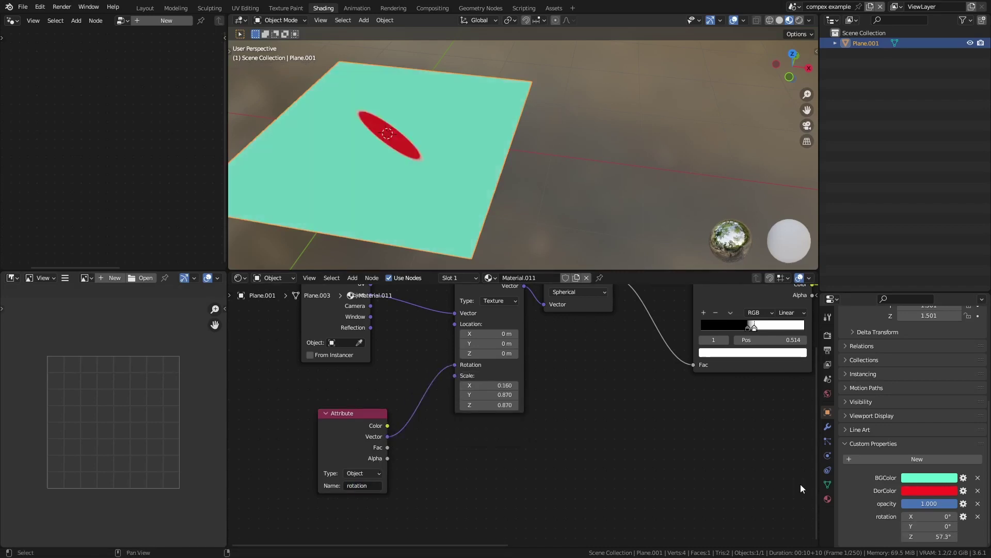
pyautogui.click(963, 516)
pyautogui.press('Return')
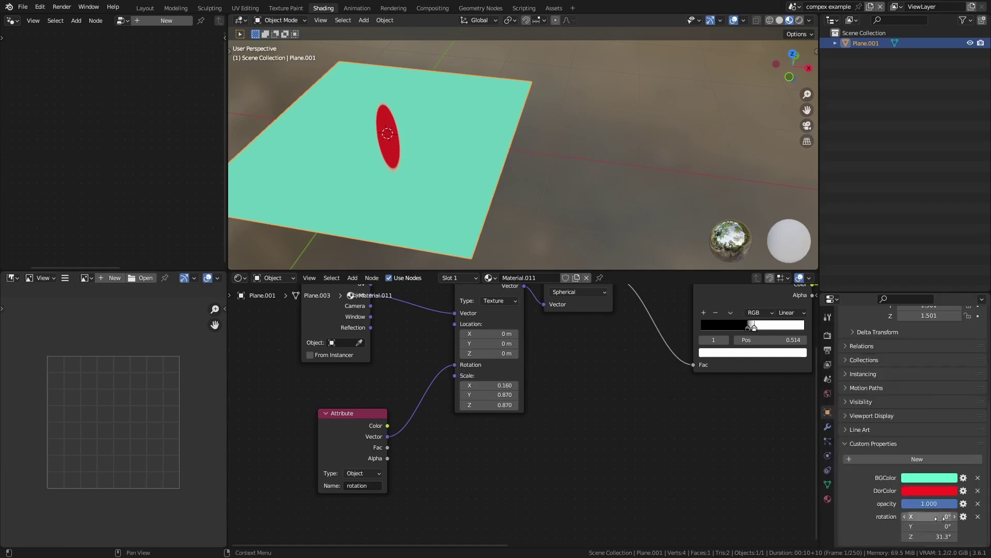
pyautogui.moveTo(929, 536); pyautogui.dragTo(950, 537)
pyautogui.click(929, 477)
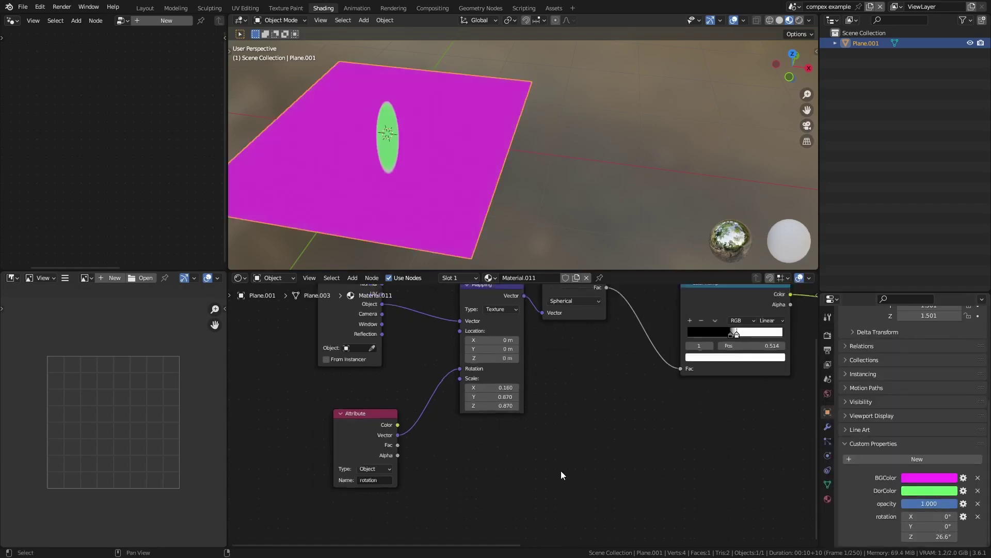
# Step: Link the opacity Attribute's Fac to the Principled BSDF Alpha, then test lowering the opacity property
pyautogui.write('opacity')
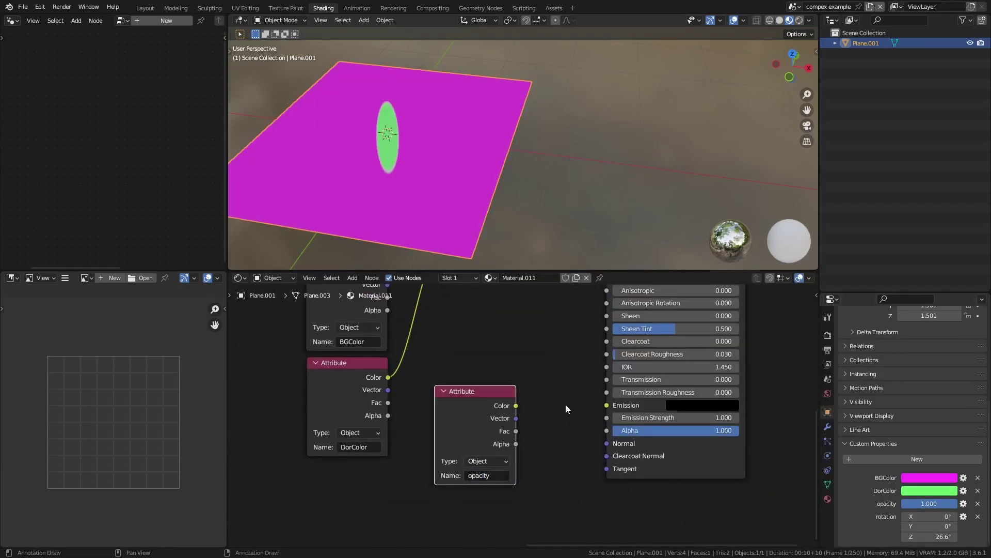
pyautogui.moveTo(607, 432); pyautogui.dragTo(607, 432)
pyautogui.scroll(-1, 607, 432)
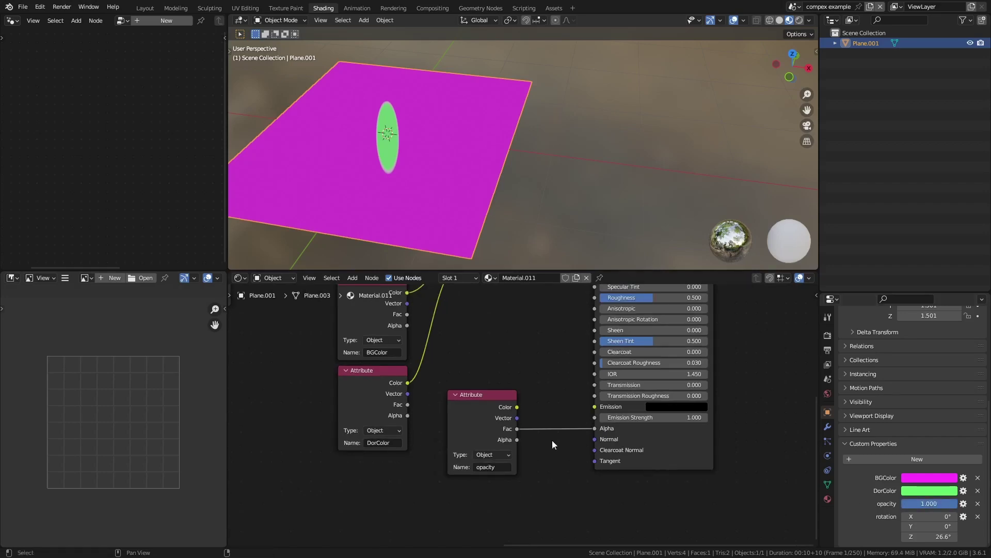
pyautogui.scroll(-1, 552, 444)
pyautogui.click(827, 498)
pyautogui.click(828, 412)
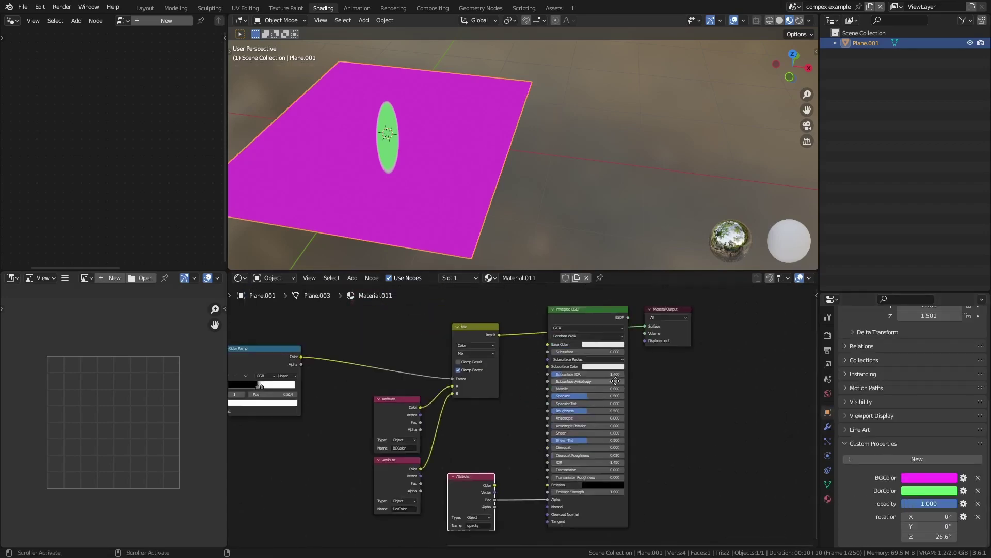
pyautogui.moveTo(924, 504)
pyautogui.mouseDown()
pyautogui.moveTo(935, 504)
pyautogui.moveTo(909, 503)
pyautogui.moveTo(953, 503)
pyautogui.mouseUp()
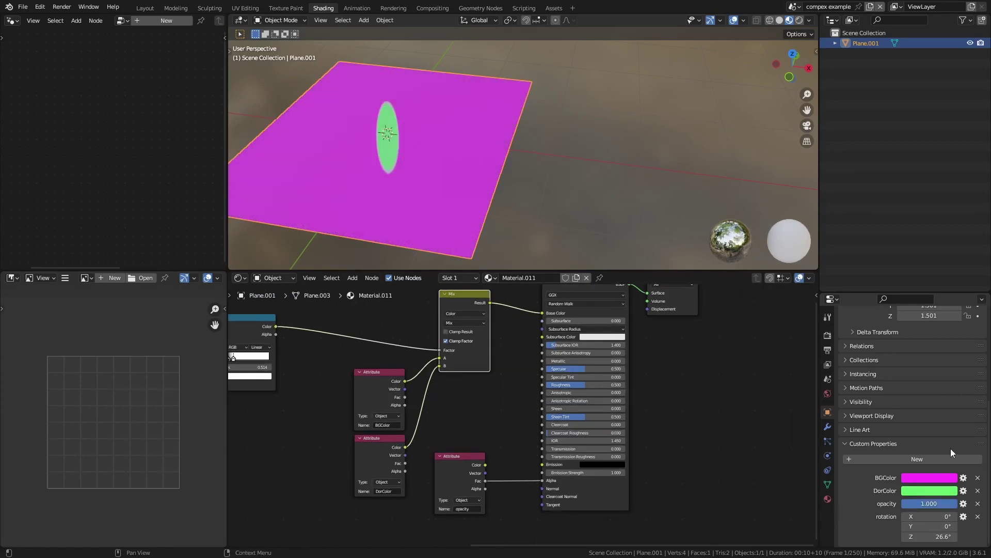
pyautogui.moveTo(558, 377); pyautogui.dragTo(577, 340, button='middle')
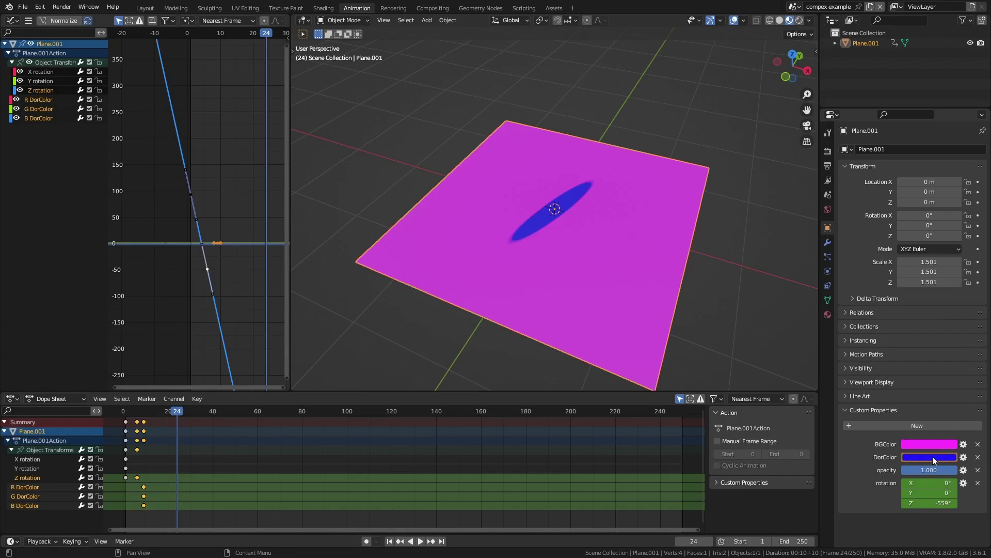
# Step: Keyframe DorColor, then isolate its R, G and B curves in the Graph Editor
pyautogui.press('i')
pyautogui.click(144, 411)
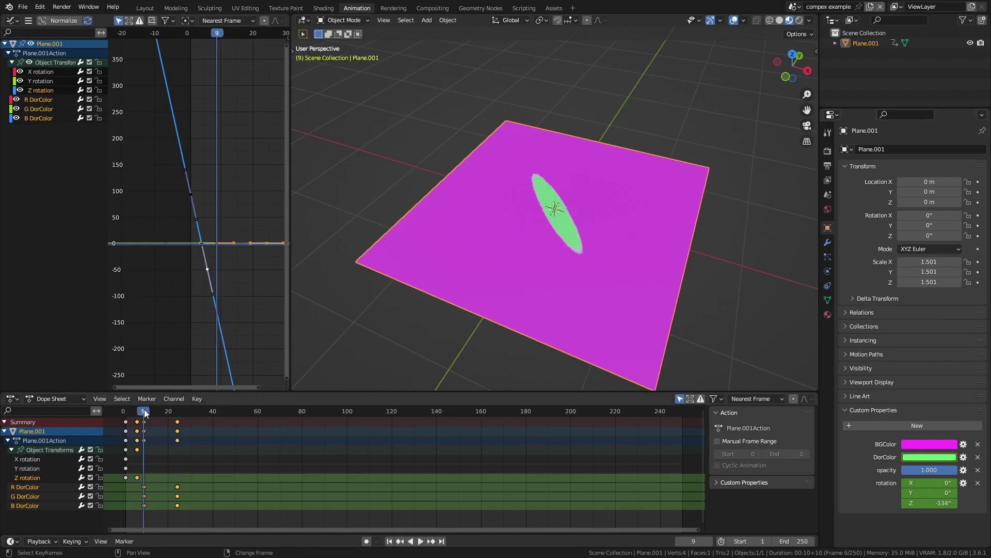
pyautogui.click(41, 100)
pyautogui.keyDown('ctrl'); pyautogui.click(41, 117); pyautogui.keyUp('ctrl')
pyautogui.keyDown('ctrl'); pyautogui.click(41, 108); pyautogui.keyUp('ctrl')
pyautogui.hotkey('shift', 'h')
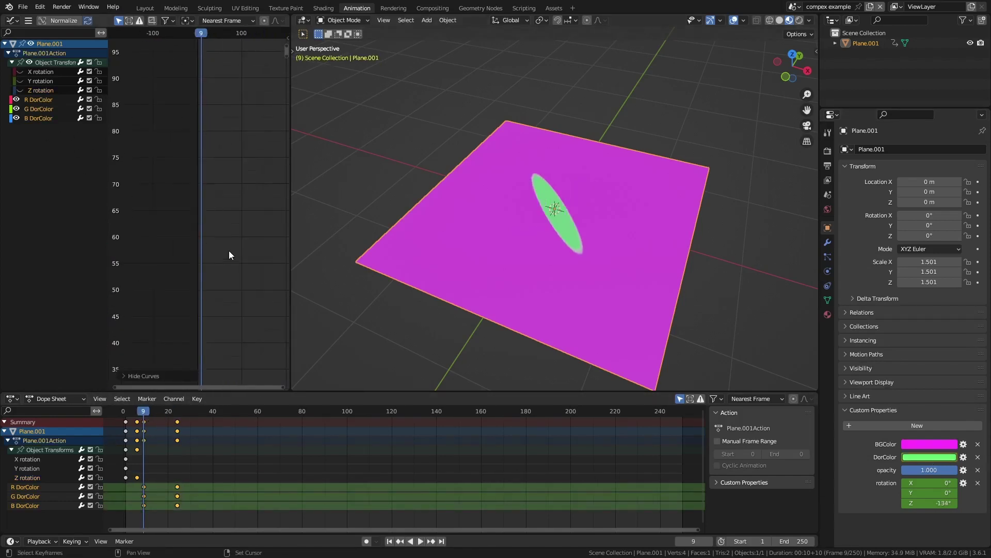
pyautogui.moveTo(228, 250)
pyautogui.keyDown('ctrl'); pyautogui.mouseDown(button='middle')
pyautogui.moveTo(239, 254)
pyautogui.moveTo(199, 238)
pyautogui.mouseUp(button='middle'); pyautogui.keyUp('ctrl')
# Step: Add a Cycles modifier to the DorColor curves, then remove it again
pyautogui.press('n')
pyautogui.moveTo(291, 98); pyautogui.dragTo(447, 98)
pyautogui.click(440, 75)
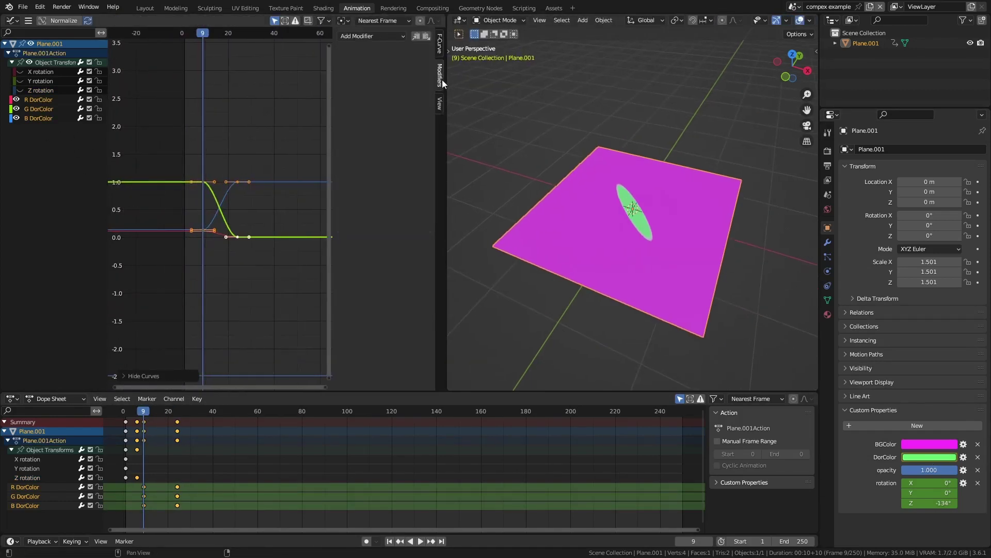
pyautogui.click(372, 36)
pyautogui.click(382, 69)
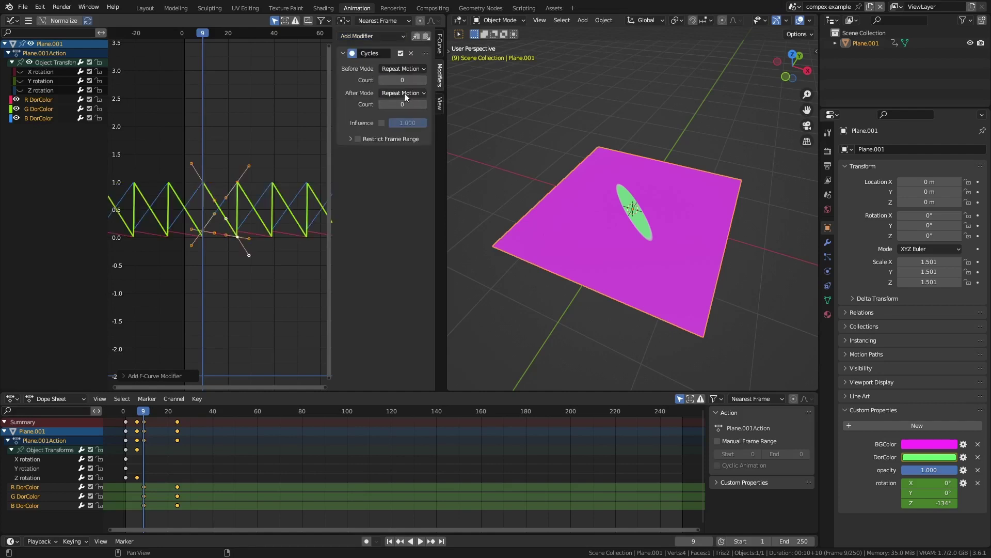
pyautogui.click(411, 53)
# Step: Give the G DorColor curve a Cycles modifier with Repeat Mirrored before mode, then play it
pyautogui.click(203, 186)
pyautogui.click(399, 36)
pyautogui.click(394, 82)
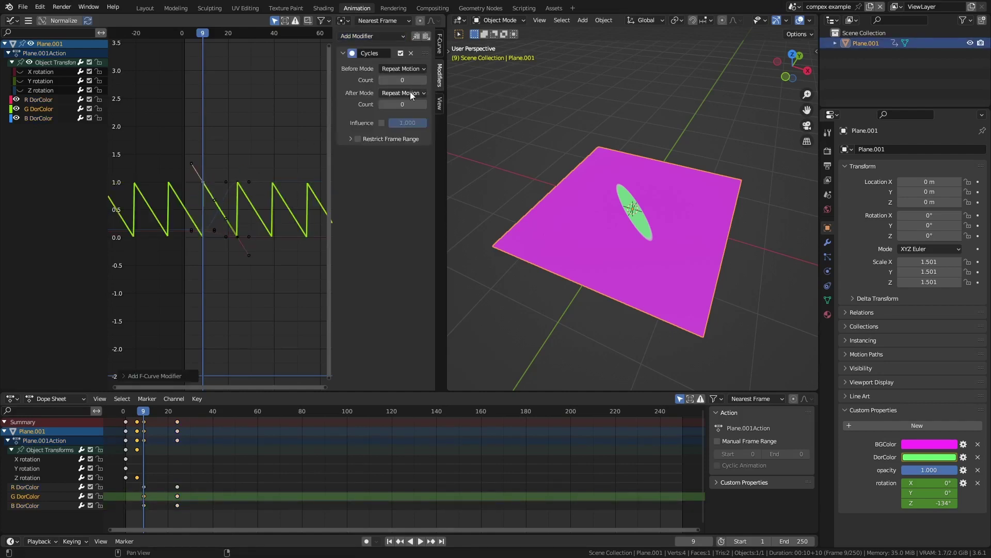
pyautogui.click(408, 115)
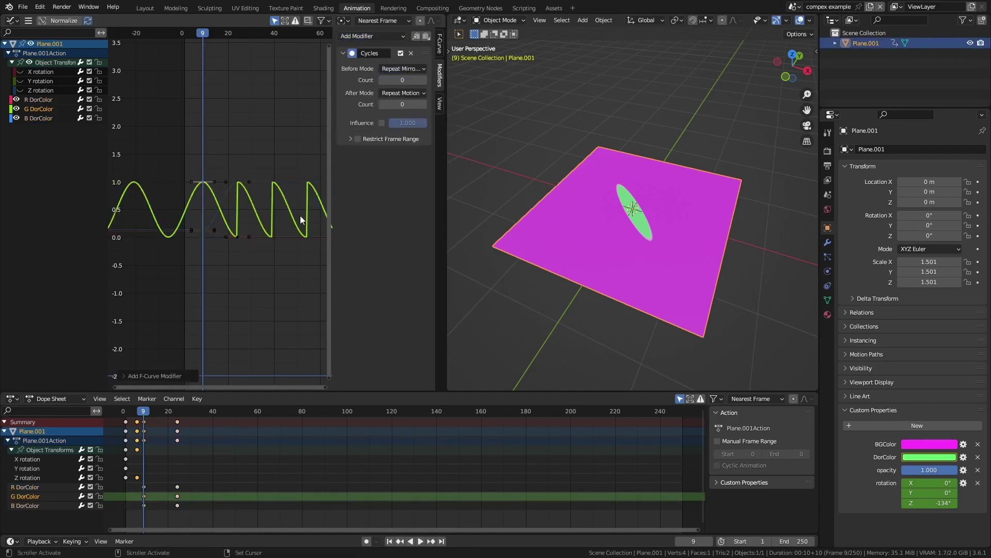
pyautogui.press('space')
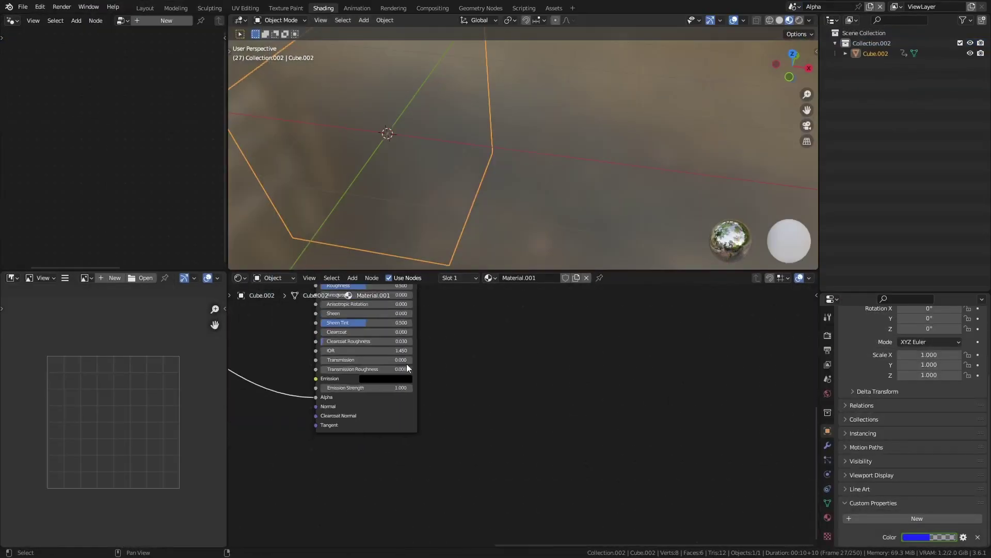
# Step: Delete all of the cube's colour keyframes in the Animation workspace's Dope Sheet
pyautogui.moveTo(553, 387); pyautogui.dragTo(434, 394, button='middle')
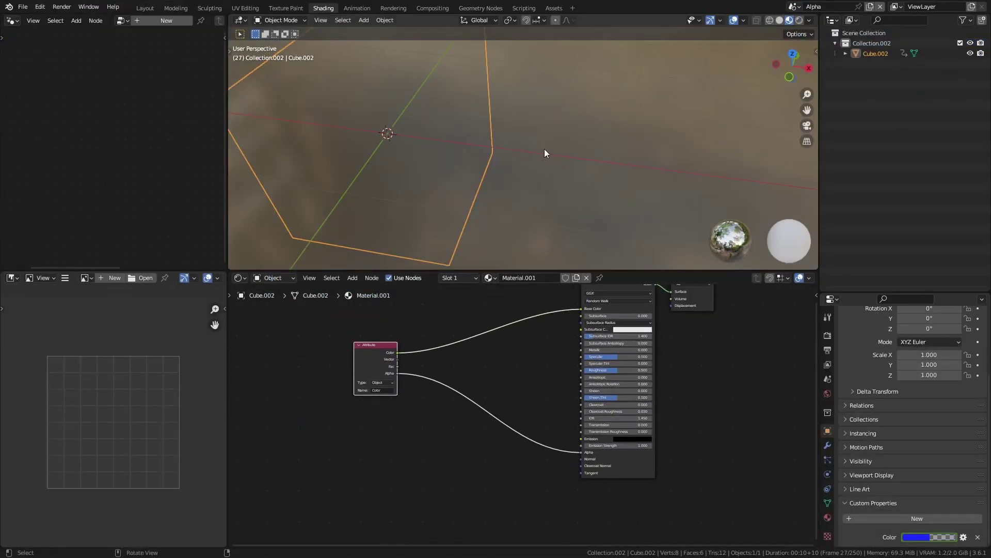
pyautogui.click(361, 8)
pyautogui.hotkey('shift', 'Left')
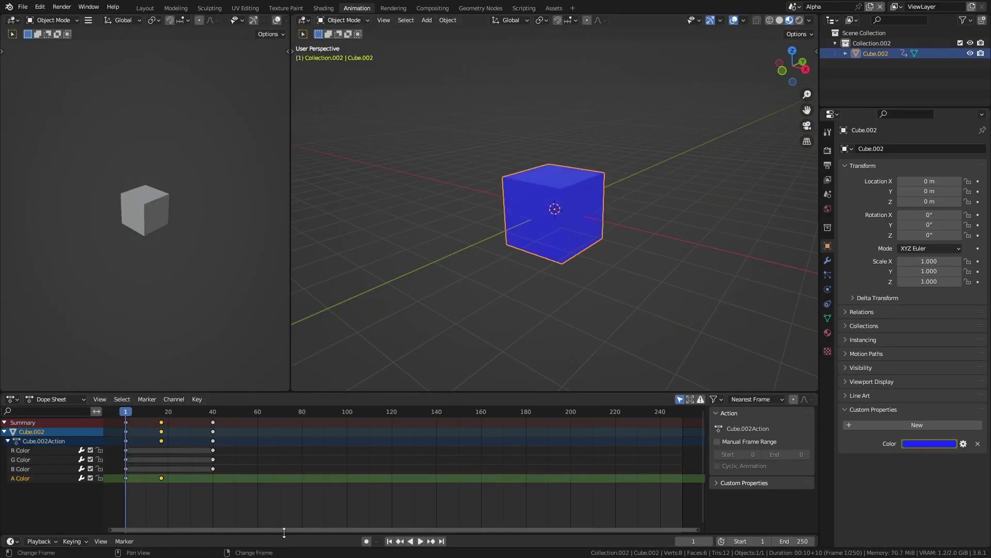
pyautogui.press('x')
pyautogui.click(281, 522)
pyautogui.press('a')
pyautogui.press('x')
pyautogui.click(294, 463)
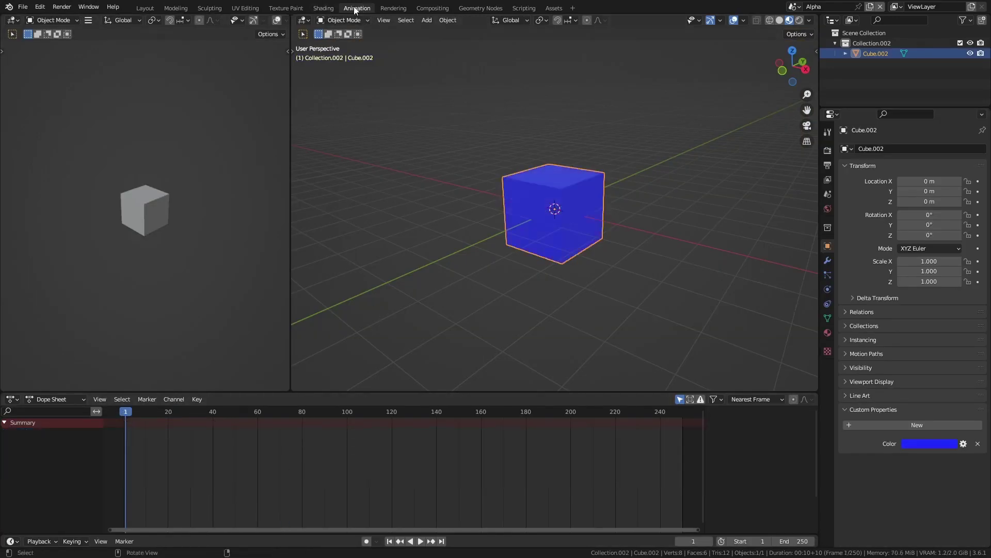
# Step: Back in Shading, bring up the settings of the cube's Color custom property
pyautogui.click(324, 7)
pyautogui.scroll(1, 441, 380)
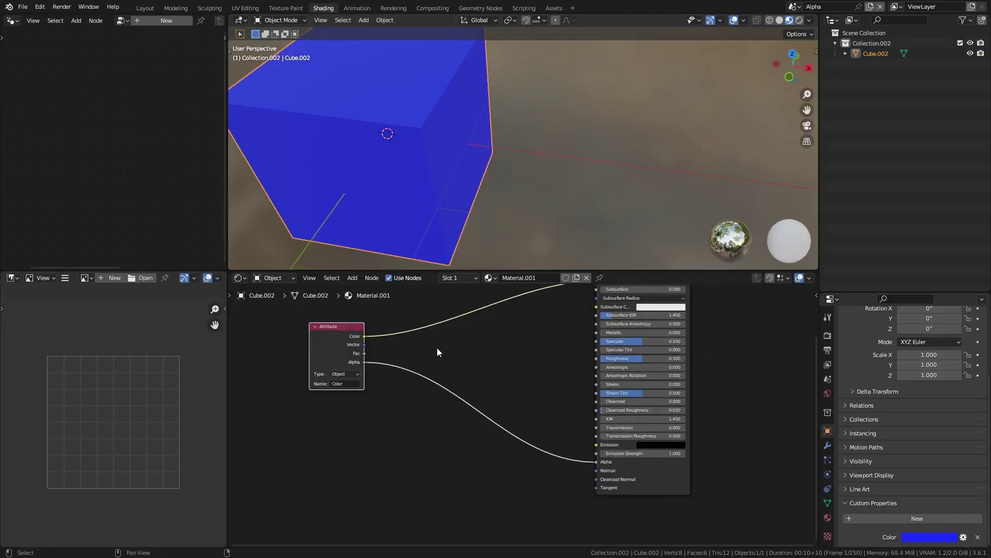
pyautogui.scroll(-6, 484, 215)
pyautogui.moveTo(483, 214); pyautogui.dragTo(489, 186, button='middle')
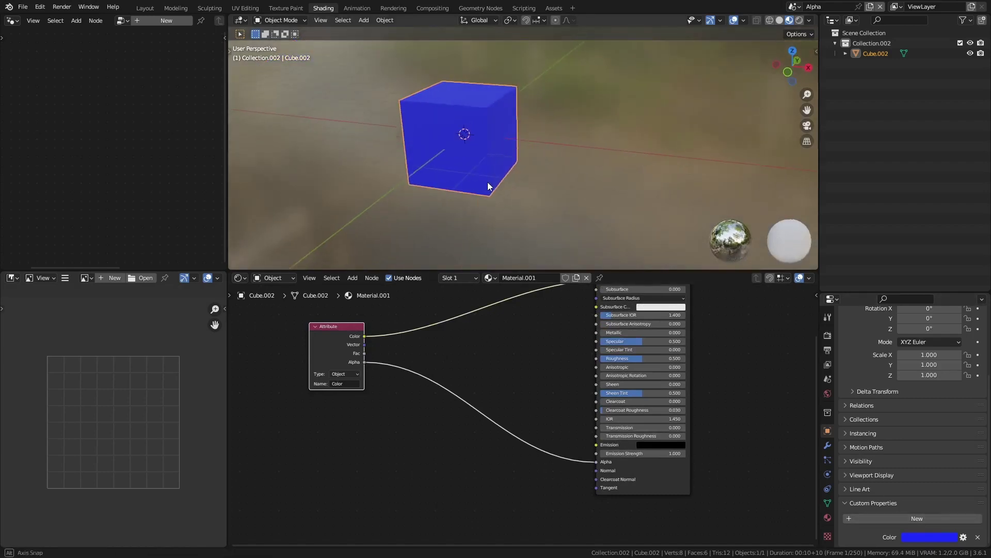
pyautogui.click(964, 536)
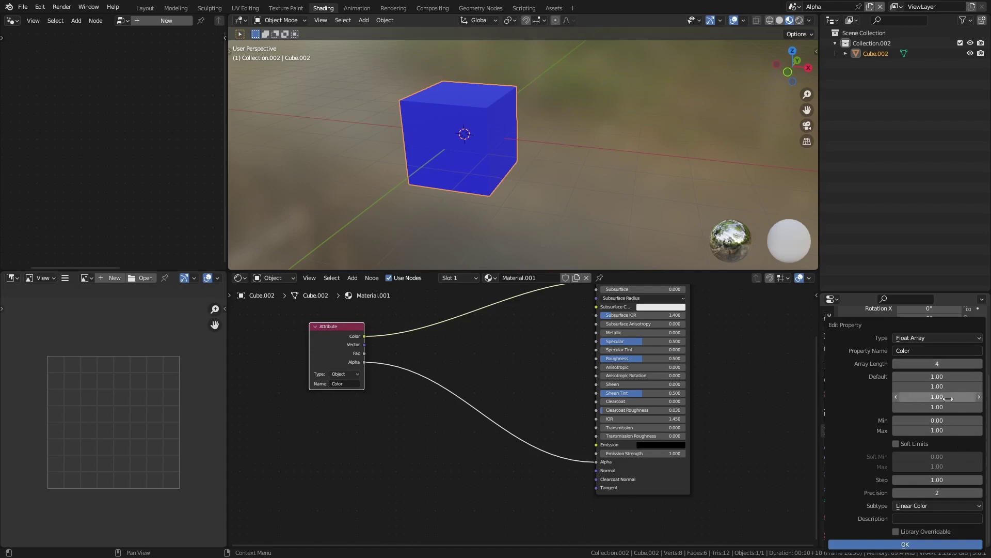
# Step: Lower the cube's Color property alpha to about 0.55 to make it translucent
pyautogui.click(929, 545)
pyautogui.click(939, 536)
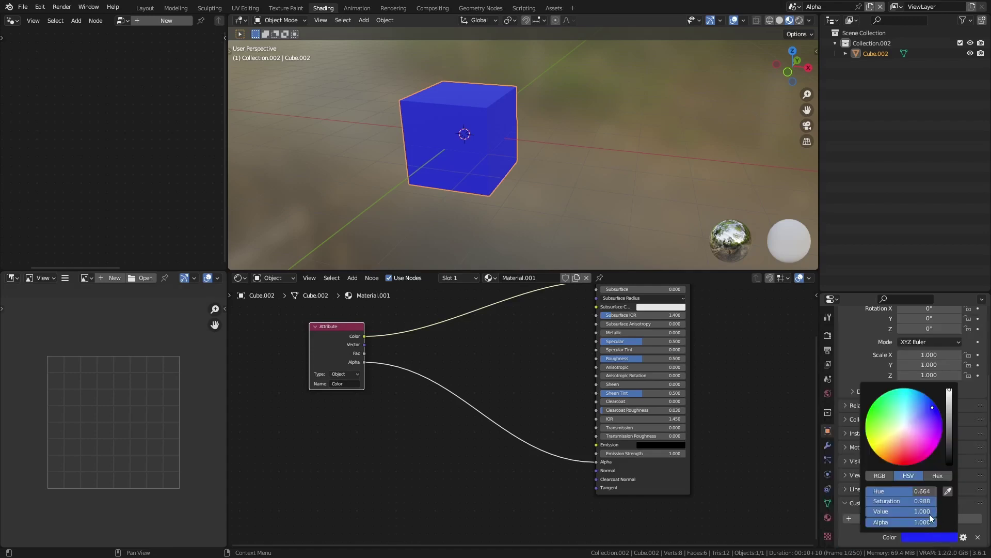
pyautogui.moveTo(894, 522); pyautogui.dragTo(910, 521)
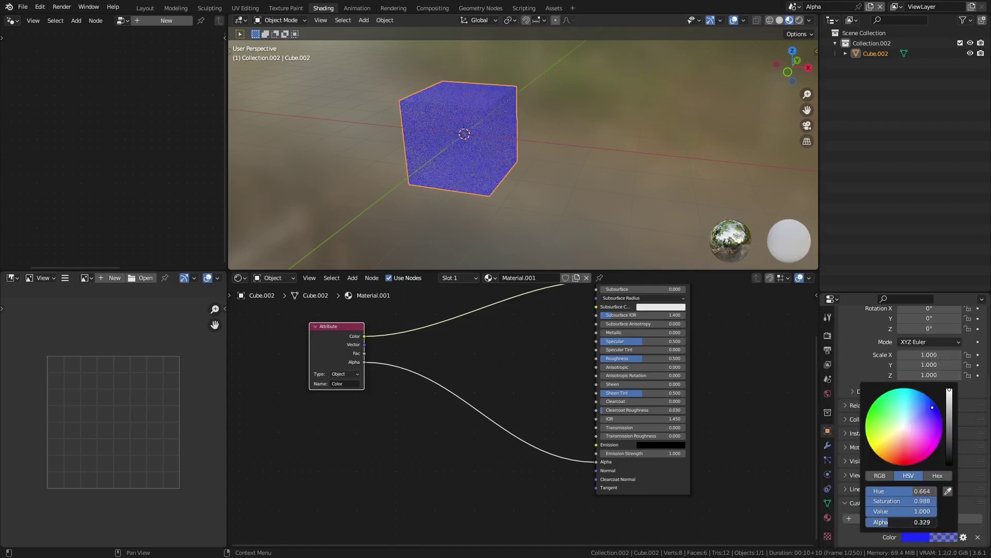
pyautogui.moveTo(910, 522); pyautogui.dragTo(877, 521)
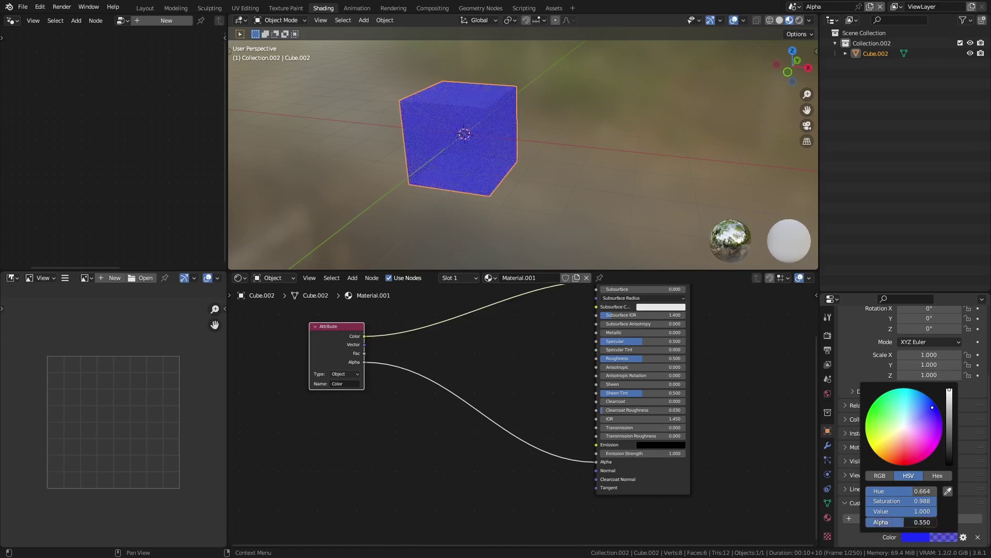
# Step: Zoom around the translucent cube and reopen its Color property picker
pyautogui.scroll(2, 370, 367)
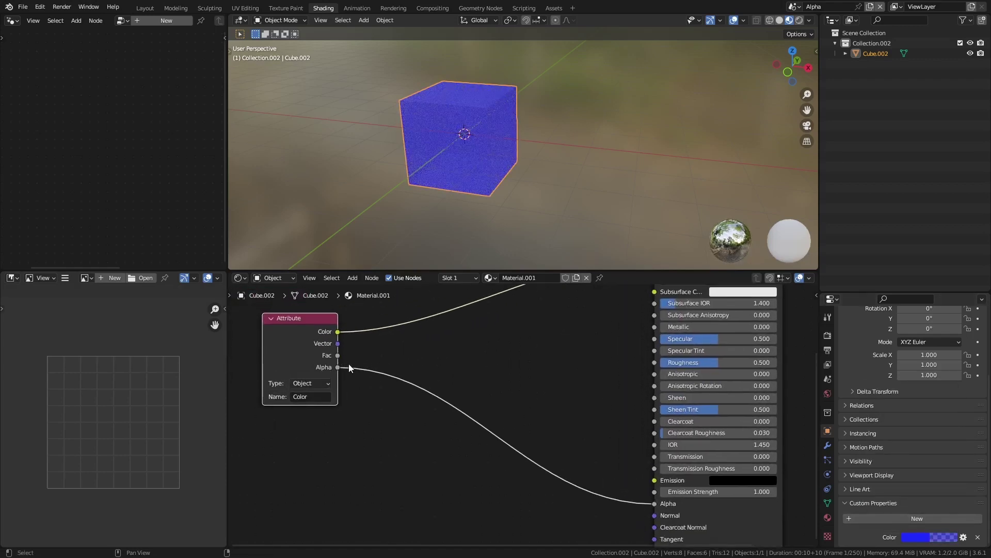
pyautogui.scroll(-1, 349, 368)
pyautogui.scroll(2, 343, 367)
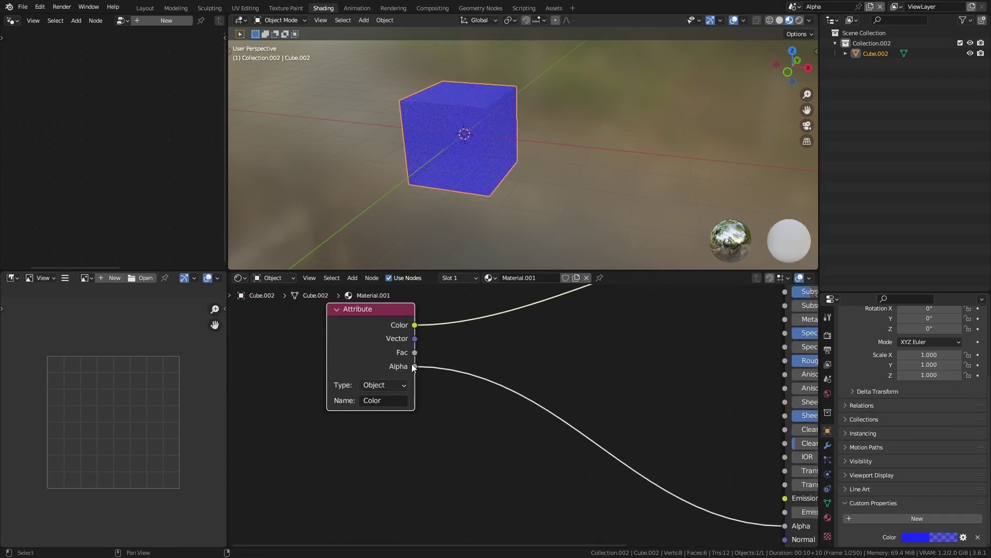
pyautogui.scroll(-2, 414, 366)
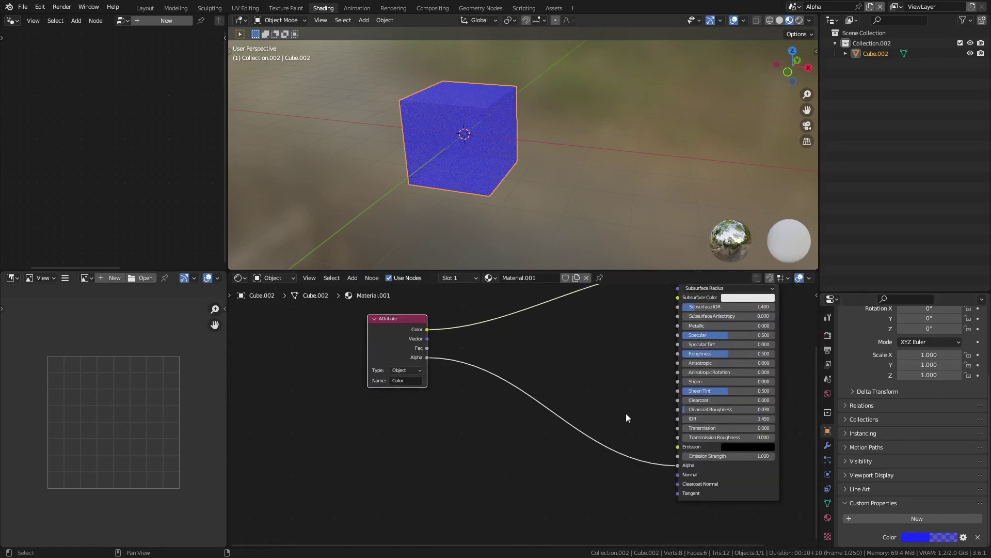
pyautogui.scroll(-1, 692, 399)
pyautogui.scroll(1, 671, 392)
pyautogui.scroll(-1, 645, 387)
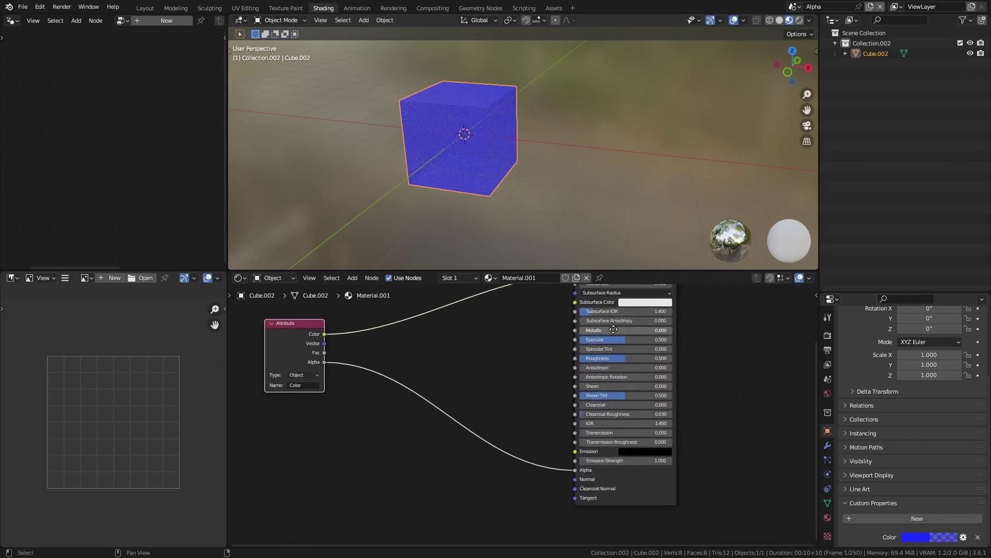
pyautogui.scroll(2, 609, 378)
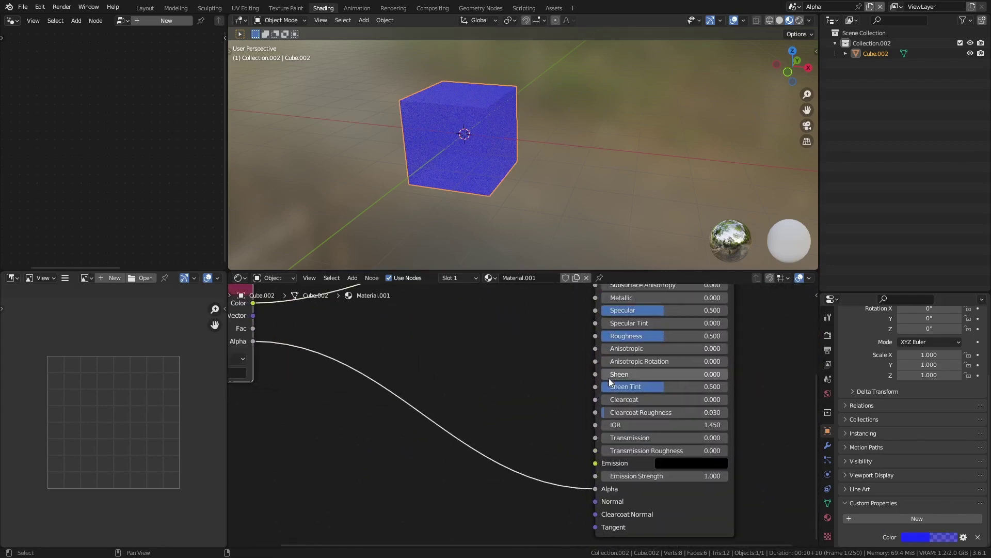
pyautogui.click(932, 536)
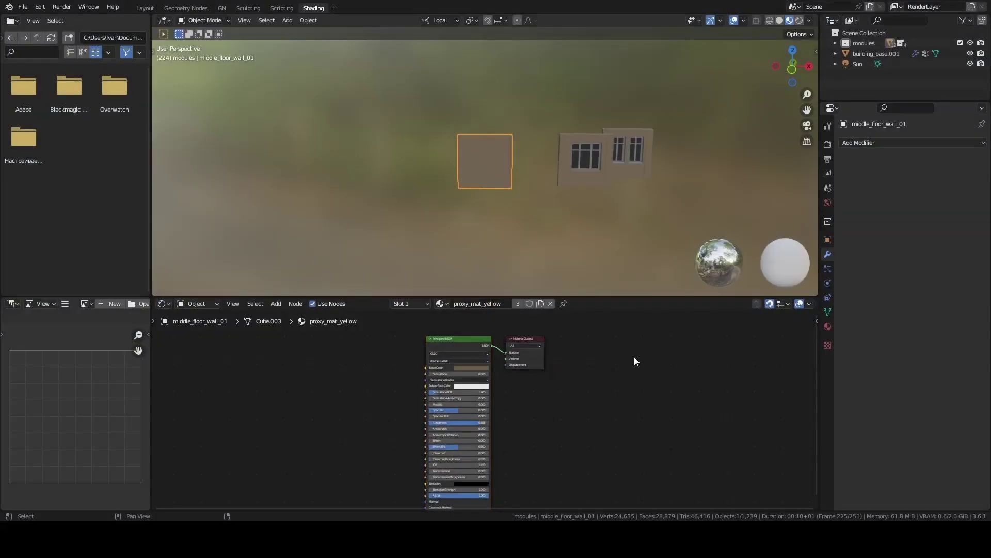
# Step: Select and frame the middle_floor_wall_03 wall module of the building
pyautogui.scroll(-5, 610, 141)
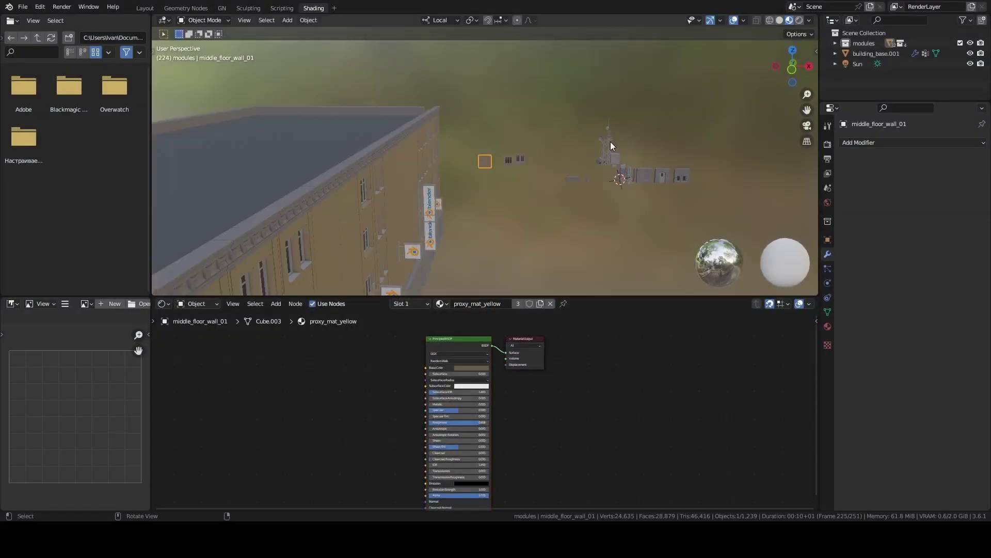
pyautogui.moveTo(610, 142)
pyautogui.mouseDown(button='middle')
pyautogui.moveTo(525, 161)
pyautogui.moveTo(509, 155)
pyautogui.moveTo(543, 179)
pyautogui.moveTo(558, 145)
pyautogui.mouseUp(button='middle')
pyautogui.click(526, 162)
pyautogui.scroll(-4, 559, 162)
pyautogui.click(372, 151)
pyautogui.press('KP_Decimal')
pyautogui.scroll(-3, 507, 174)
pyautogui.scroll(-4, 542, 181)
pyautogui.click(470, 158)
pyautogui.press('KP_Decimal')
pyautogui.scroll(-3, 516, 163)
pyautogui.scroll(2, 548, 361)
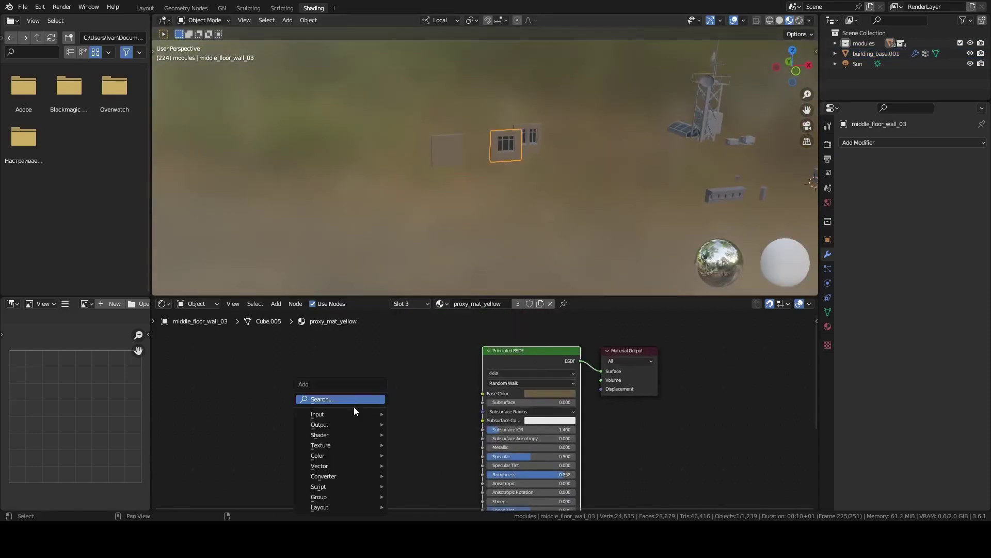
# Step: Add an Instancer-type WallColor Attribute node to proxy_mat_yellow
pyautogui.click(413, 217)
pyautogui.click(373, 389)
pyautogui.scroll(2, 373, 388)
pyautogui.click(408, 416)
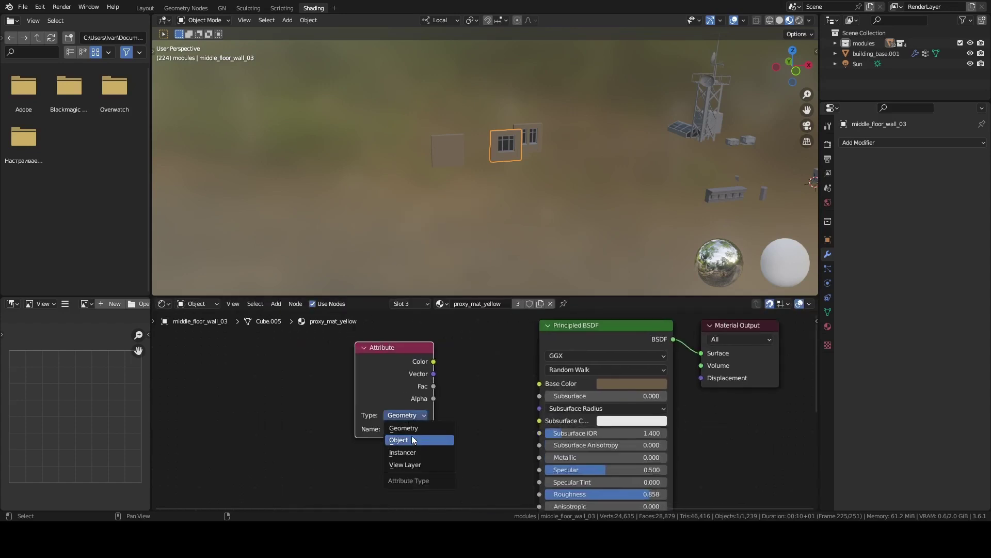
pyautogui.click(403, 452)
pyautogui.moveTo(408, 398); pyautogui.dragTo(343, 397)
# Step: Link the WallColor attribute's Color to the shader's Base Color
pyautogui.moveTo(350, 438); pyautogui.dragTo(420, 420, button='middle')
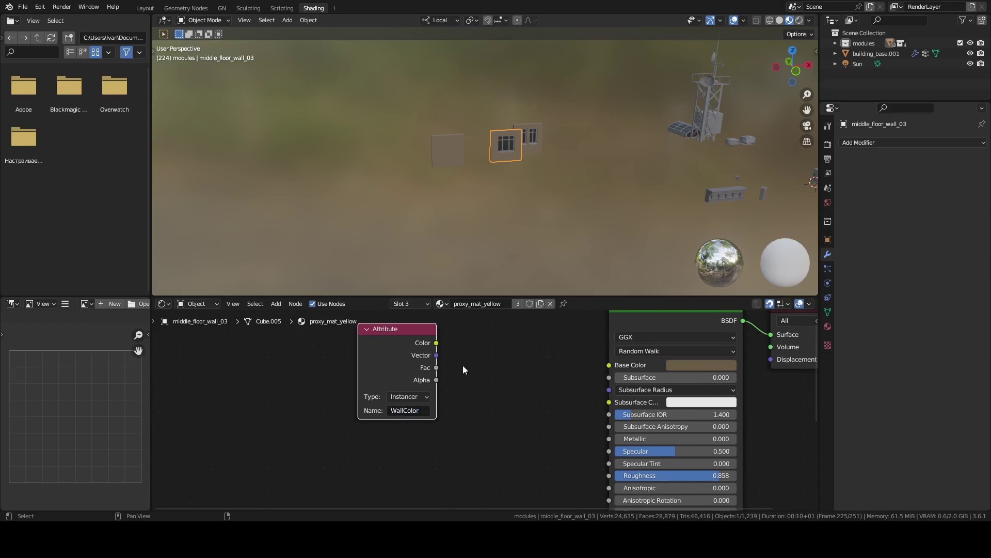
pyautogui.scroll(-1, 487, 352)
pyautogui.moveTo(587, 367); pyautogui.dragTo(589, 371)
pyautogui.moveTo(581, 230); pyautogui.dragTo(541, 151, button='middle')
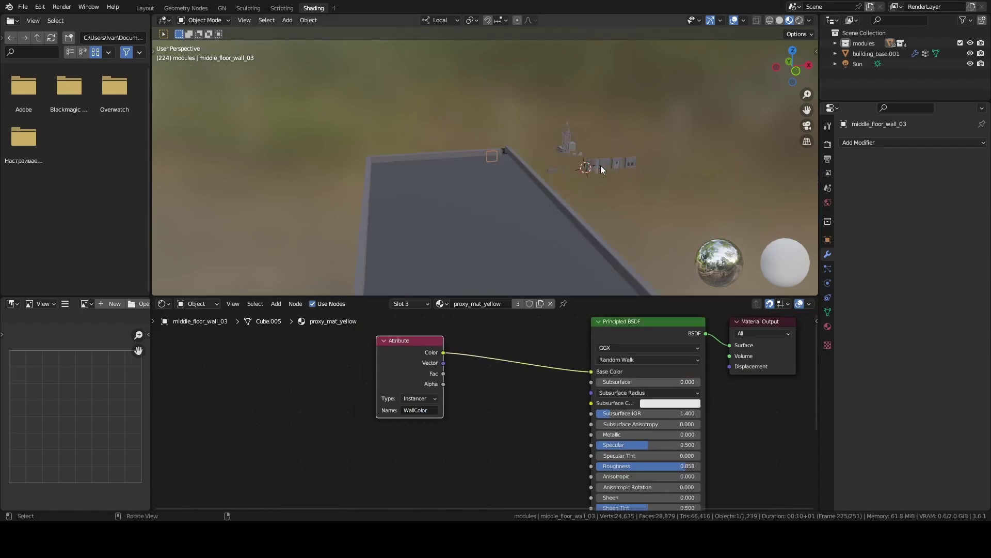
pyautogui.scroll(-5, 540, 151)
pyautogui.click(531, 176)
# Step: Add a colour-type WallColor custom property to the building and set it green
pyautogui.scroll(-3, 613, 165)
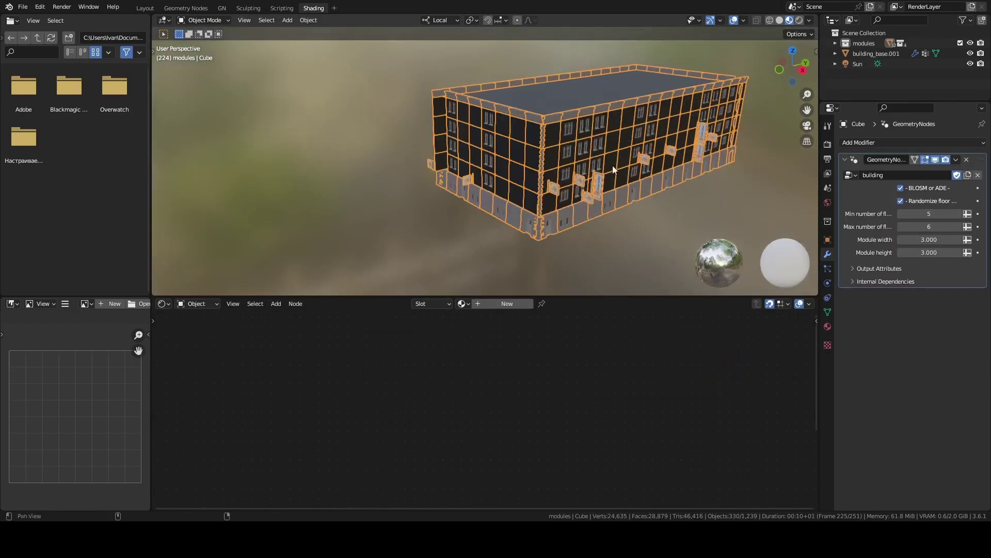
pyautogui.click(827, 239)
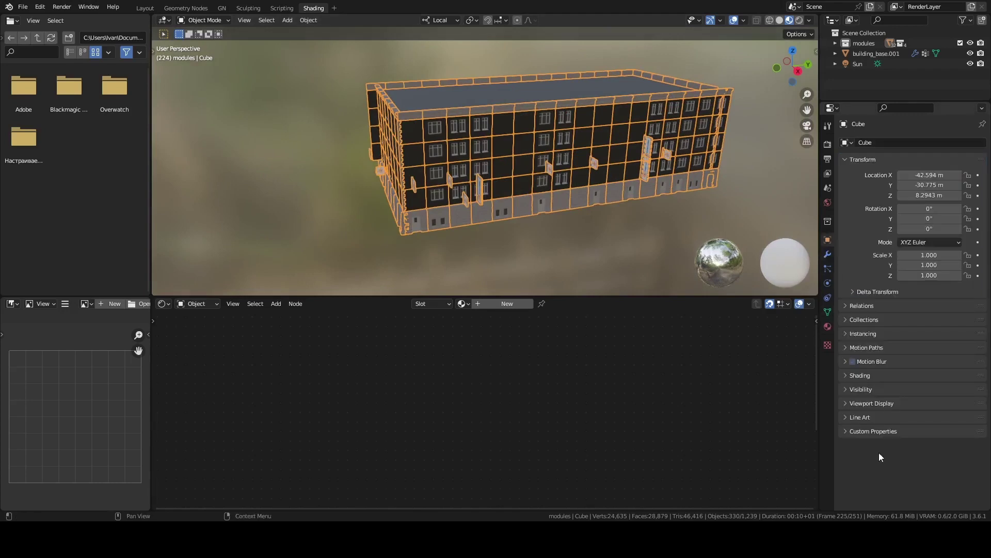
pyautogui.click(963, 466)
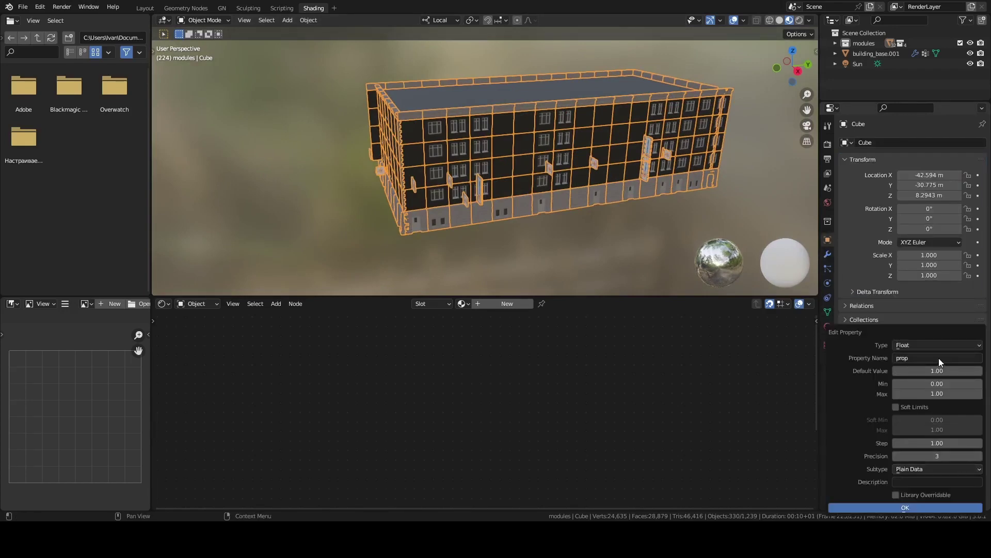
pyautogui.click(914, 346)
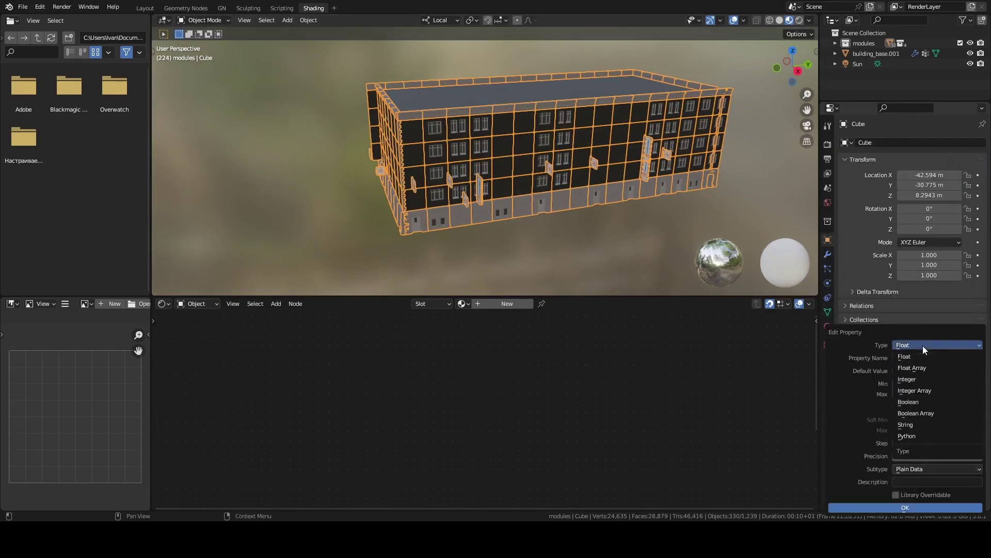
pyautogui.click(921, 450)
pyautogui.click(906, 508)
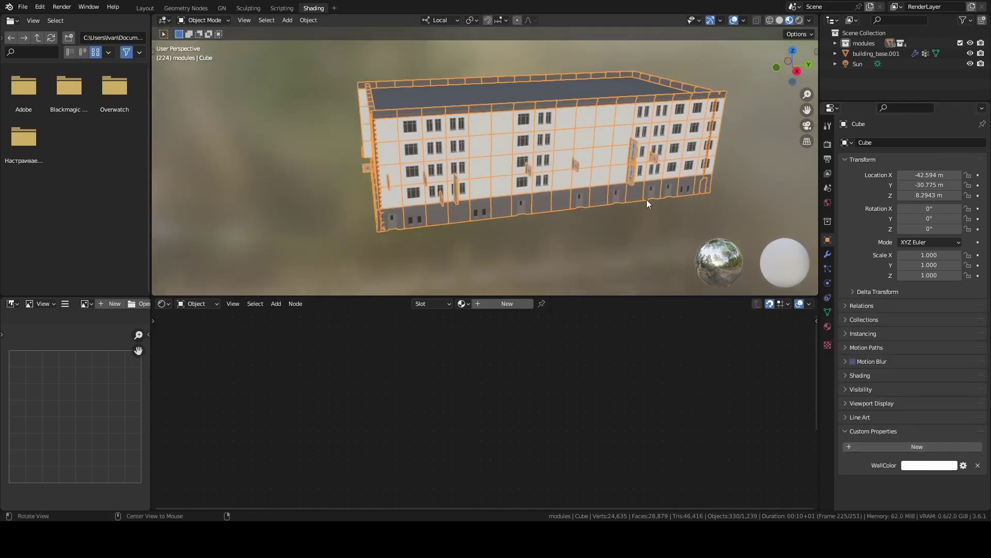
pyautogui.click(929, 465)
pyautogui.click(903, 398)
pyautogui.moveTo(919, 394); pyautogui.dragTo(880, 361)
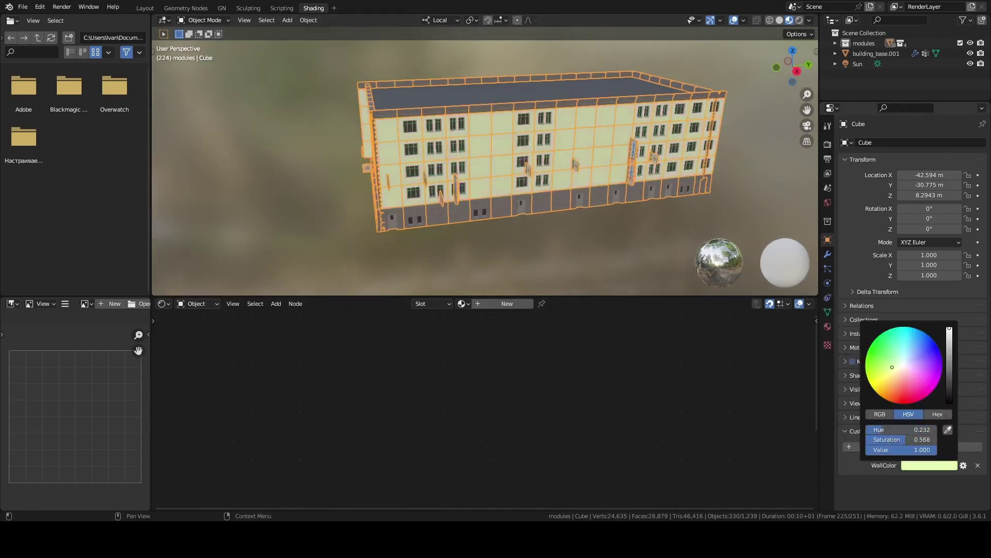
pyautogui.scroll(-3, 648, 174)
# Step: Duplicate the building along X and make the copy's WallColor salmon
pyautogui.hotkey('shift', 'd')
pyautogui.press('x')
pyautogui.click(666, 129)
pyautogui.scroll(2, 666, 129)
pyautogui.click(929, 466)
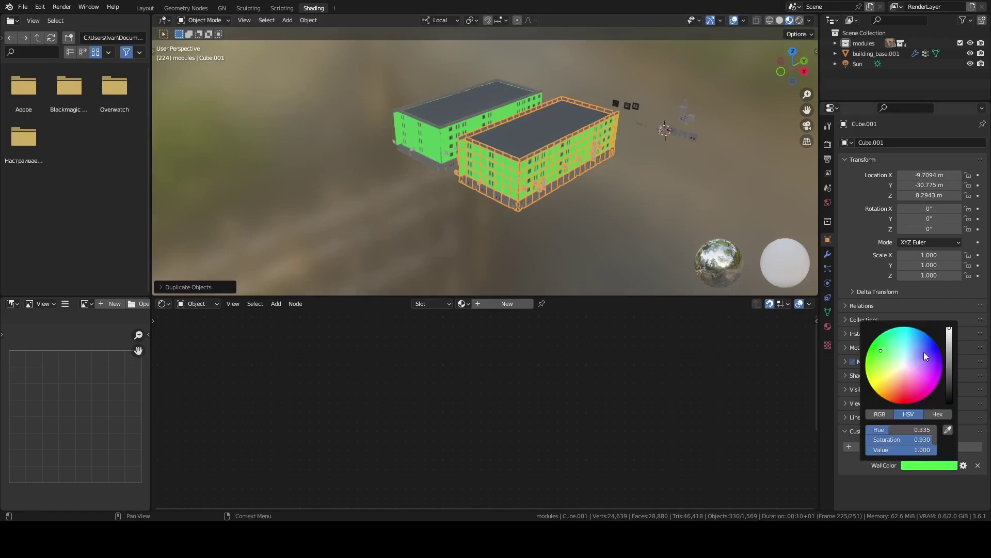
pyautogui.click(924, 352)
pyautogui.scroll(4, 516, 155)
pyautogui.click(929, 465)
# Step: Raise the copy's modifier minimum floor count to 33
pyautogui.scroll(-3, 784, 231)
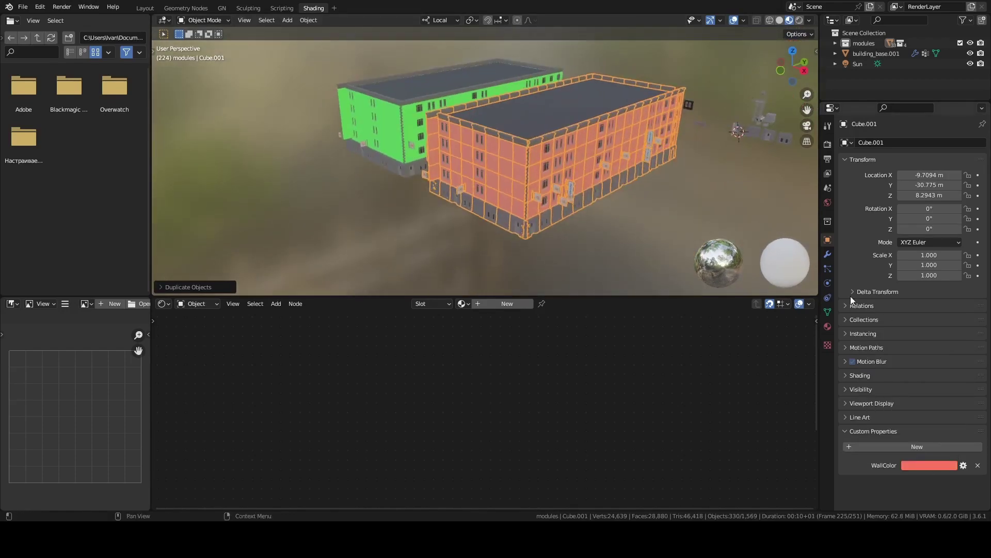
pyautogui.click(827, 254)
pyautogui.moveTo(929, 214); pyautogui.dragTo(960, 213)
pyautogui.moveTo(594, 155)
pyautogui.mouseDown(button='middle')
pyautogui.moveTo(546, 135)
pyautogui.moveTo(459, 145)
pyautogui.moveTo(567, 134)
pyautogui.mouseUp(button='middle')
pyautogui.scroll(2, 567, 134)
# Step: Select the tall salmon copy Cube.001 and set its WallColor to green in Object Properties
pyautogui.scroll(5, 703, 165)
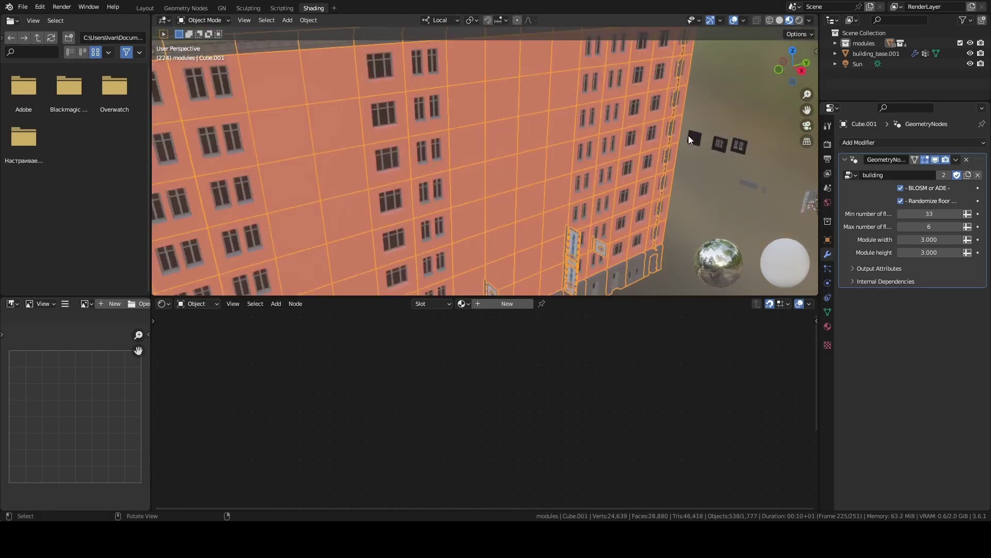
pyautogui.click(695, 138)
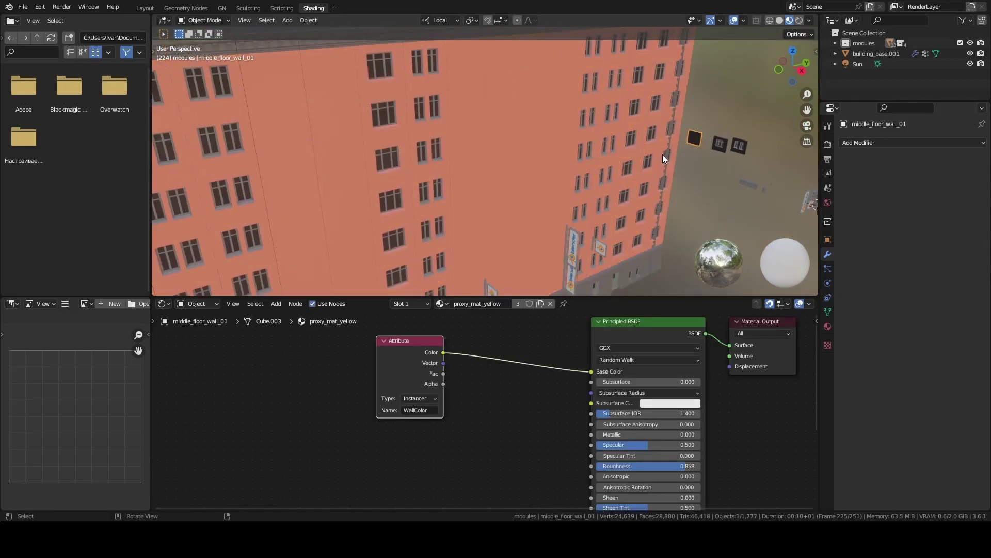
pyautogui.scroll(-5, 654, 166)
pyautogui.moveTo(649, 162)
pyautogui.mouseDown(button='middle')
pyautogui.moveTo(605, 169)
pyautogui.moveTo(579, 150)
pyautogui.moveTo(512, 159)
pyautogui.mouseUp(button='middle')
pyautogui.click(512, 159)
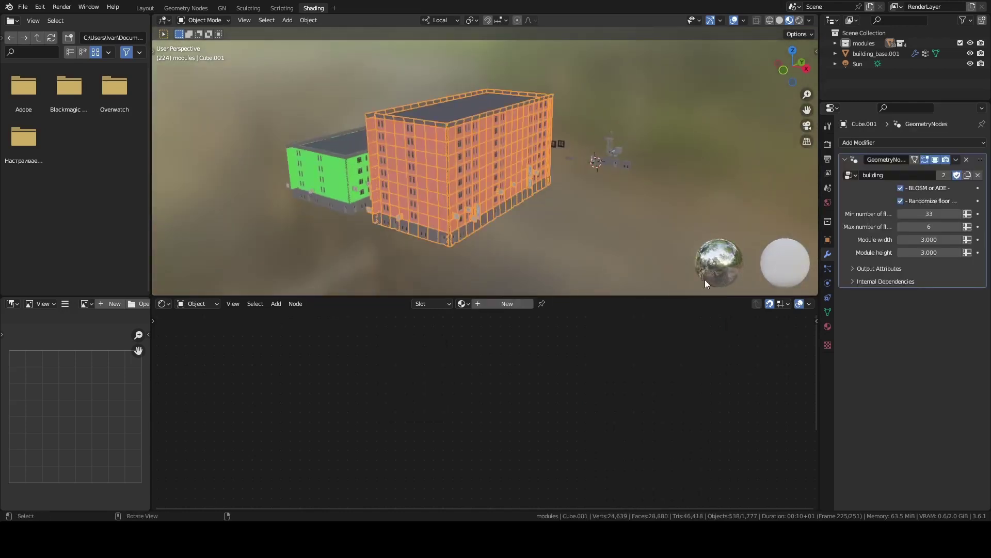
pyautogui.click(827, 312)
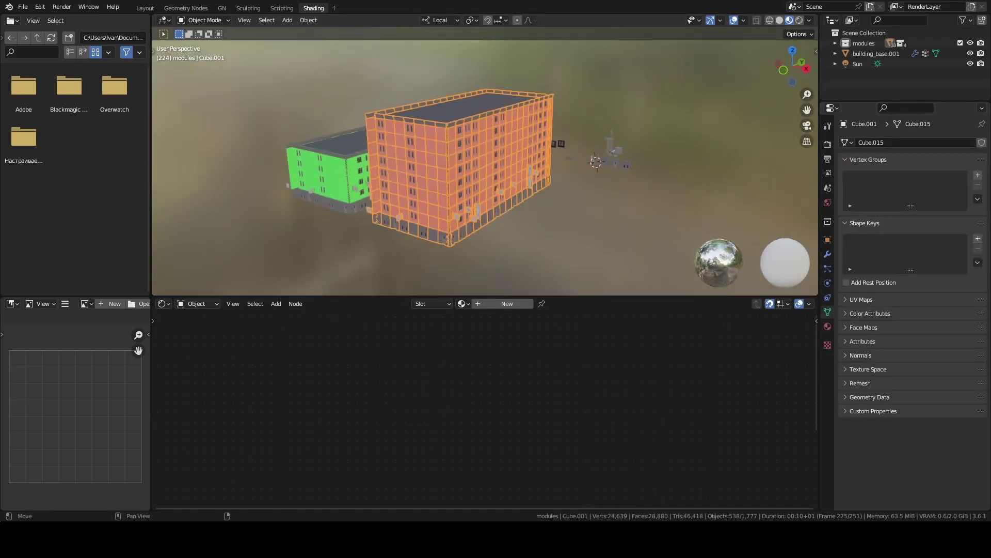
pyautogui.moveTo(393, 155)
pyautogui.mouseDown(button='middle')
pyautogui.moveTo(420, 150)
pyautogui.moveTo(449, 176)
pyautogui.mouseUp(button='middle')
pyautogui.click(828, 239)
pyautogui.click(930, 463)
pyautogui.click(896, 341)
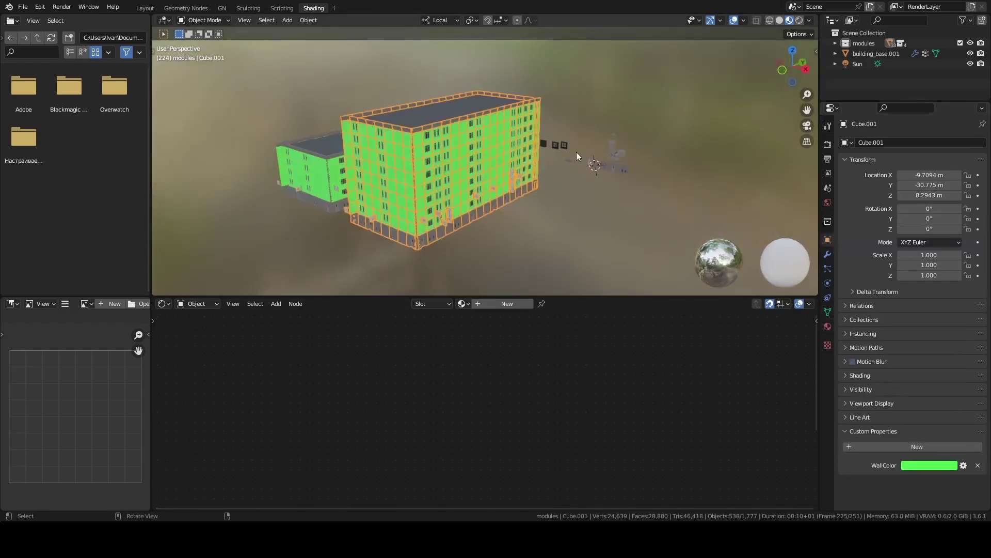
# Step: Inspect the middle_floor_wall_02 module, reselect the tall building, and switch to the Geometry Nodes workspace
pyautogui.click(576, 152)
pyautogui.press('KP_Decimal')
pyautogui.scroll(-5, 504, 196)
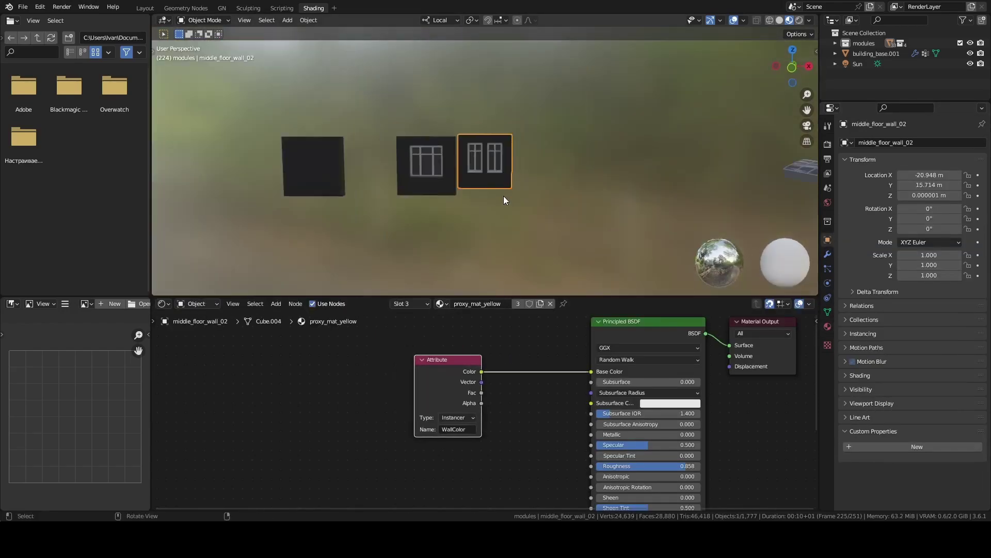
pyautogui.scroll(-6, 504, 196)
pyautogui.click(461, 172)
pyautogui.click(514, 166)
pyautogui.moveTo(514, 166)
pyautogui.mouseDown(button='middle')
pyautogui.moveTo(551, 154)
pyautogui.moveTo(538, 175)
pyautogui.moveTo(581, 116)
pyautogui.moveTo(588, 137)
pyautogui.mouseUp(button='middle')
pyautogui.click(549, 148)
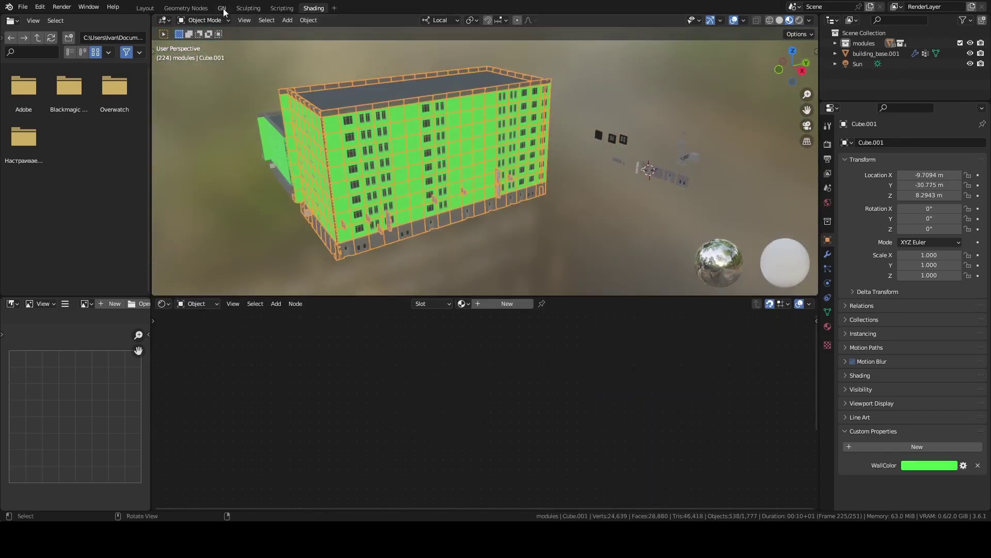
pyautogui.click(186, 7)
pyautogui.moveTo(573, 140)
pyautogui.mouseDown(button='middle')
pyautogui.moveTo(729, 152)
pyautogui.moveTo(506, 158)
pyautogui.moveTo(411, 85)
pyautogui.moveTo(587, 128)
pyautogui.mouseUp(button='middle')
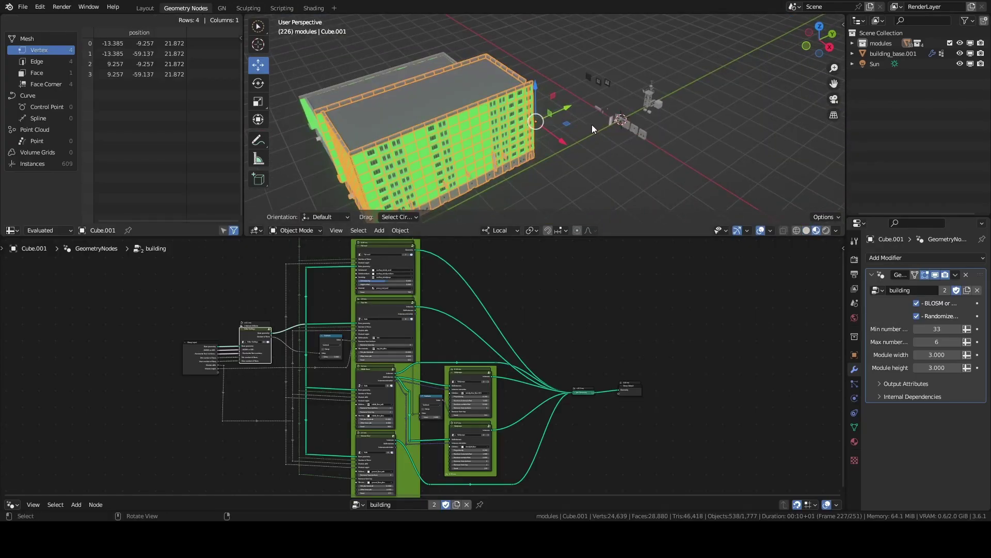
pyautogui.moveTo(592, 128); pyautogui.dragTo(631, 102)
pyautogui.moveTo(597, 81); pyautogui.dragTo(499, 147, button='middle')
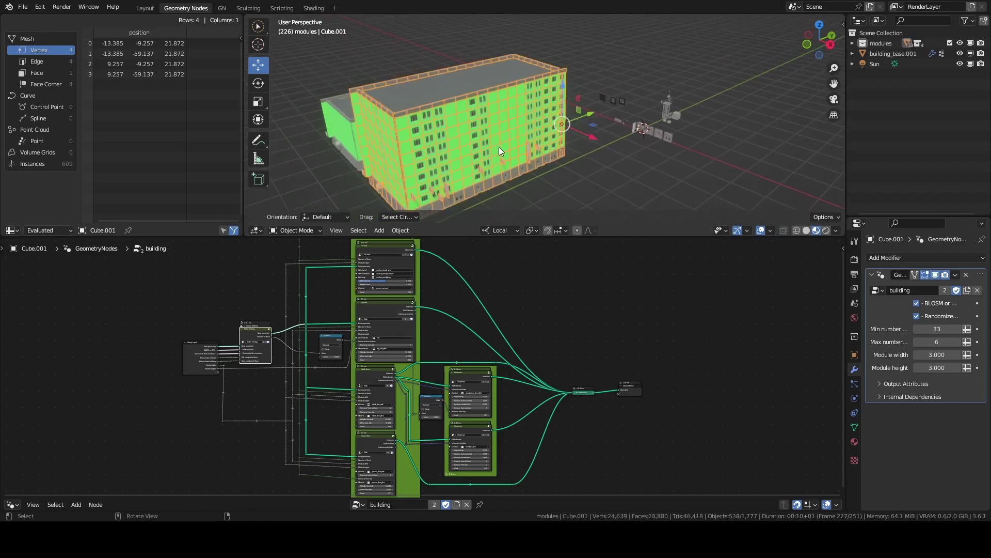
pyautogui.click(576, 147)
pyautogui.moveTo(576, 147)
pyautogui.mouseDown(button='middle')
pyautogui.moveTo(534, 138)
pyautogui.moveTo(591, 127)
pyautogui.mouseUp(button='middle')
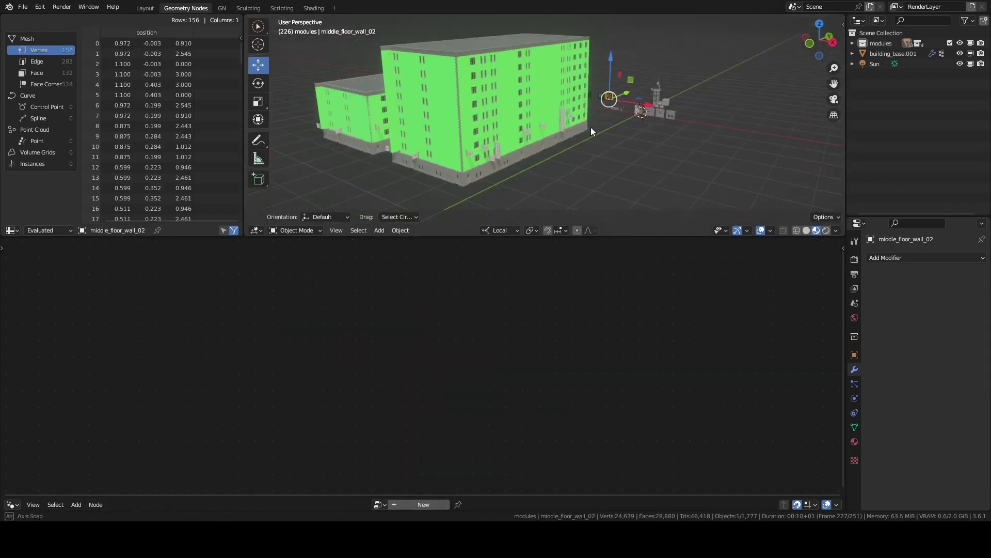
pyautogui.scroll(5, 590, 146)
pyautogui.scroll(-4, 591, 145)
pyautogui.scroll(2, 565, 144)
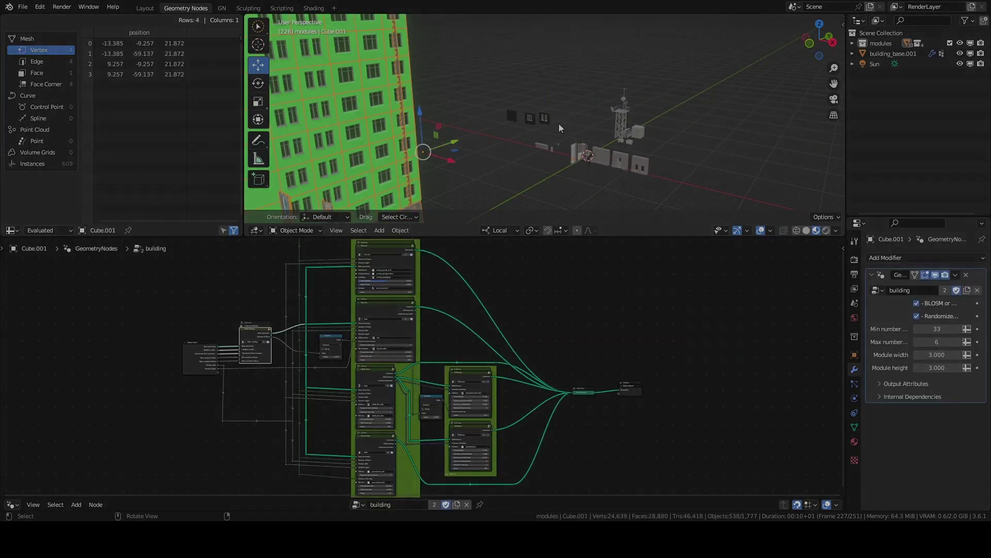